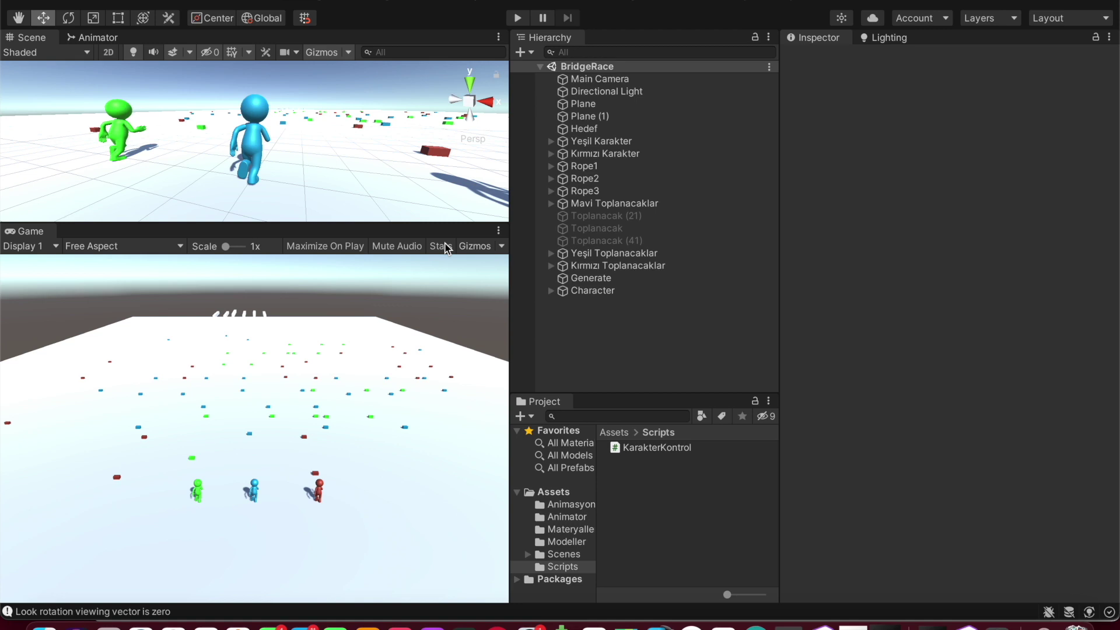
# Browse the Project folders from Assets through Animasyonlar and Materyaller to Modeller
pyautogui.click(563, 495)
pyautogui.click(563, 505)
pyautogui.click(552, 530)
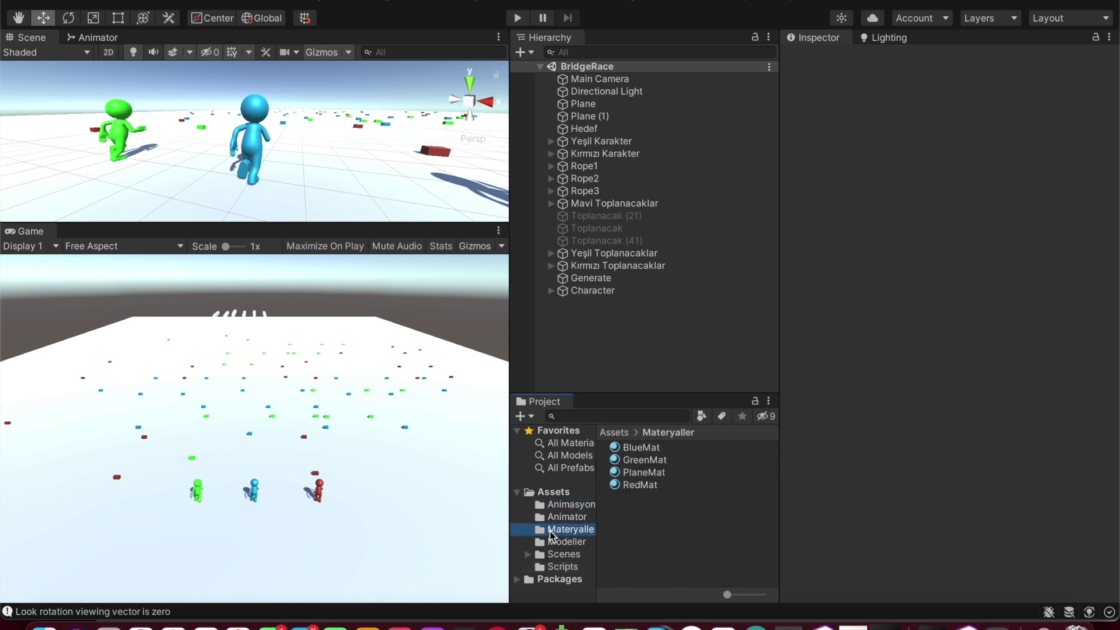
pyautogui.click(551, 542)
# Open the 'Look rotation viewing vector is zero' warning in the Console, dock it beside Scene, and clear it
pyautogui.click(395, 468)
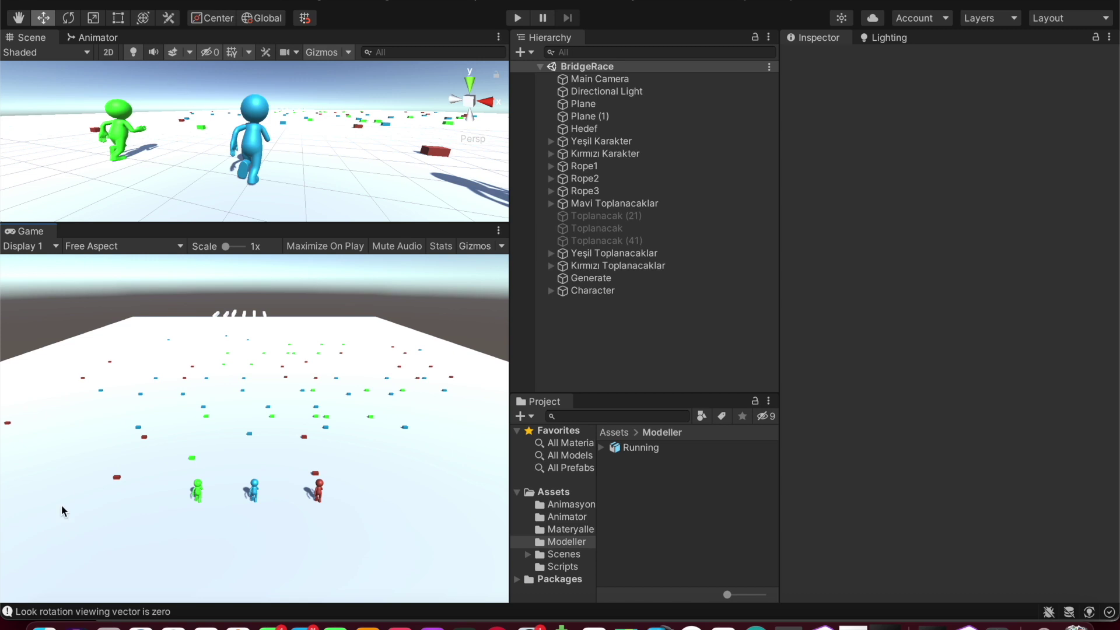
pyautogui.click(41, 613)
pyautogui.moveTo(73, 300); pyautogui.dragTo(198, 51)
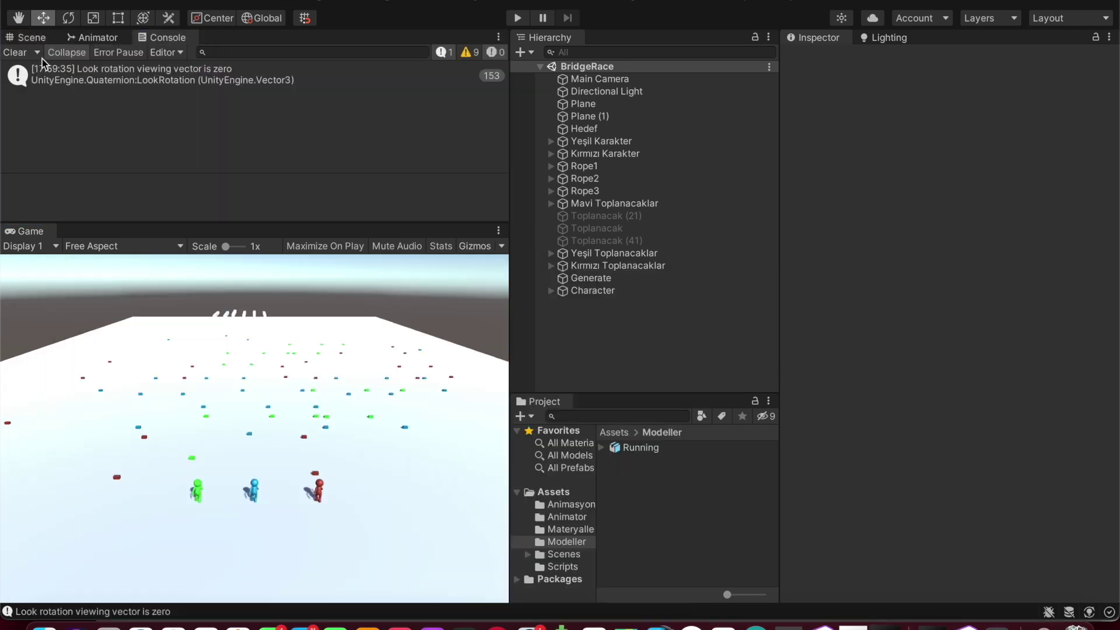
pyautogui.click(23, 53)
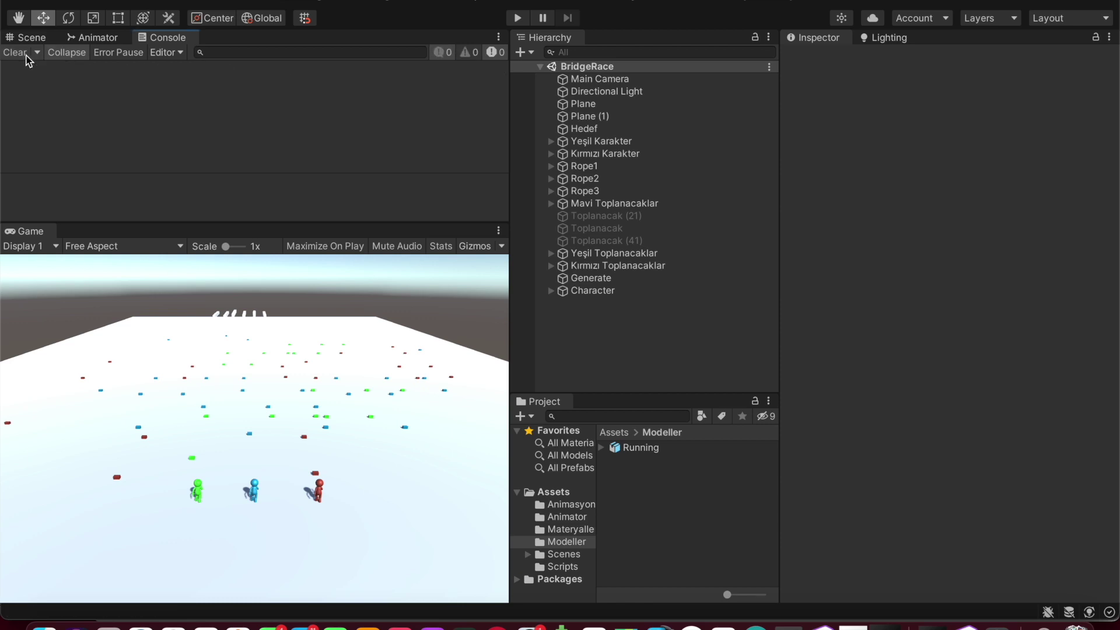
pyautogui.click(24, 37)
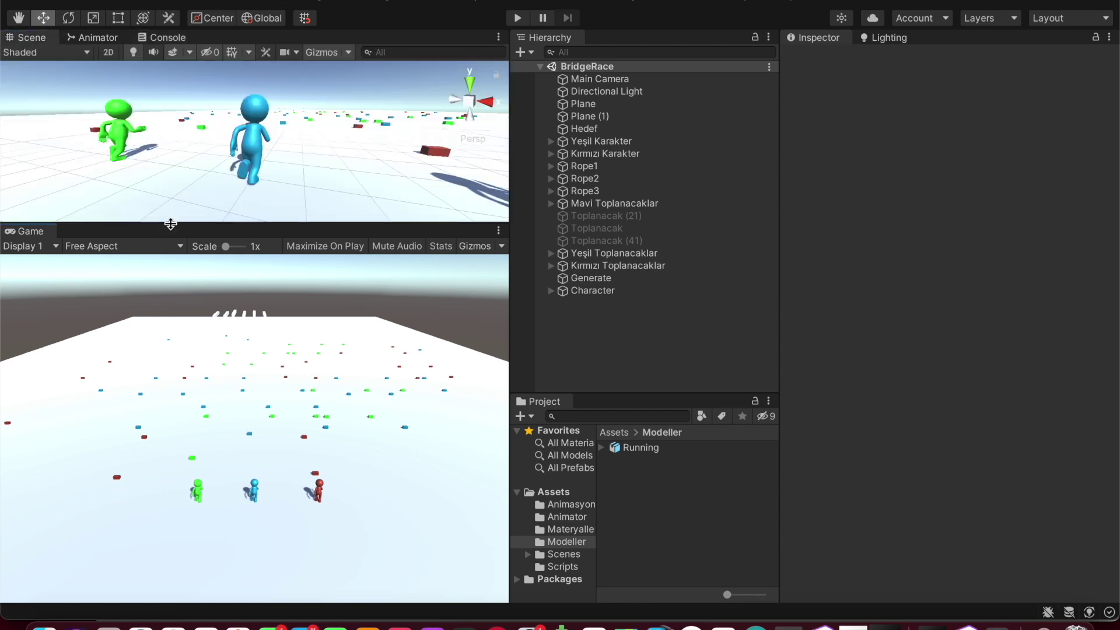
# Enlarge the Scene view over the Game view, orbit down onto the field, and toggle Game view maximize
pyautogui.moveTo(170, 224); pyautogui.dragTo(203, 334)
pyautogui.moveTo(256, 226)
pyautogui.keyDown('alt'); pyautogui.mouseDown()
pyautogui.moveTo(294, 230)
pyautogui.moveTo(292, 305)
pyautogui.moveTo(306, 276)
pyautogui.mouseUp(); pyautogui.keyUp('alt')
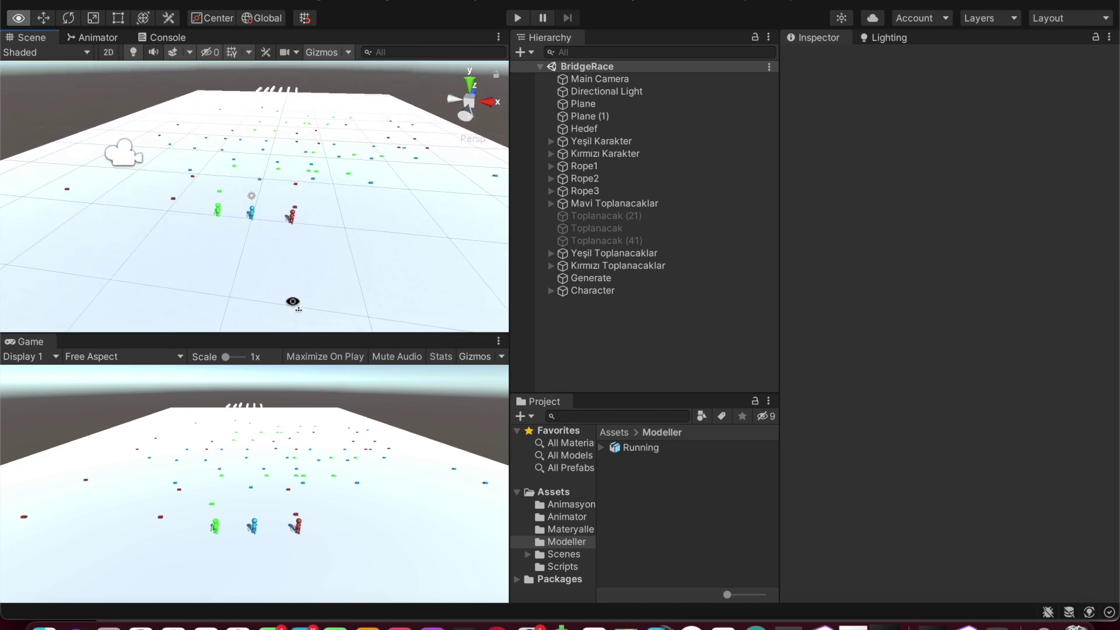
pyautogui.scroll(5, 305, 275)
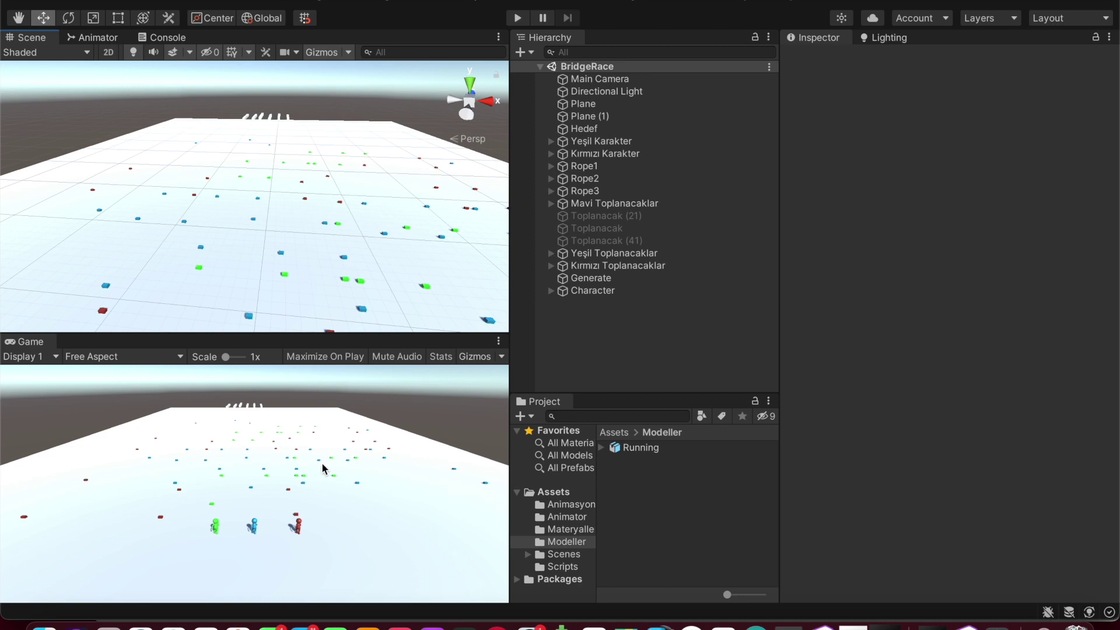
pyautogui.hotkey('shift', 'space')
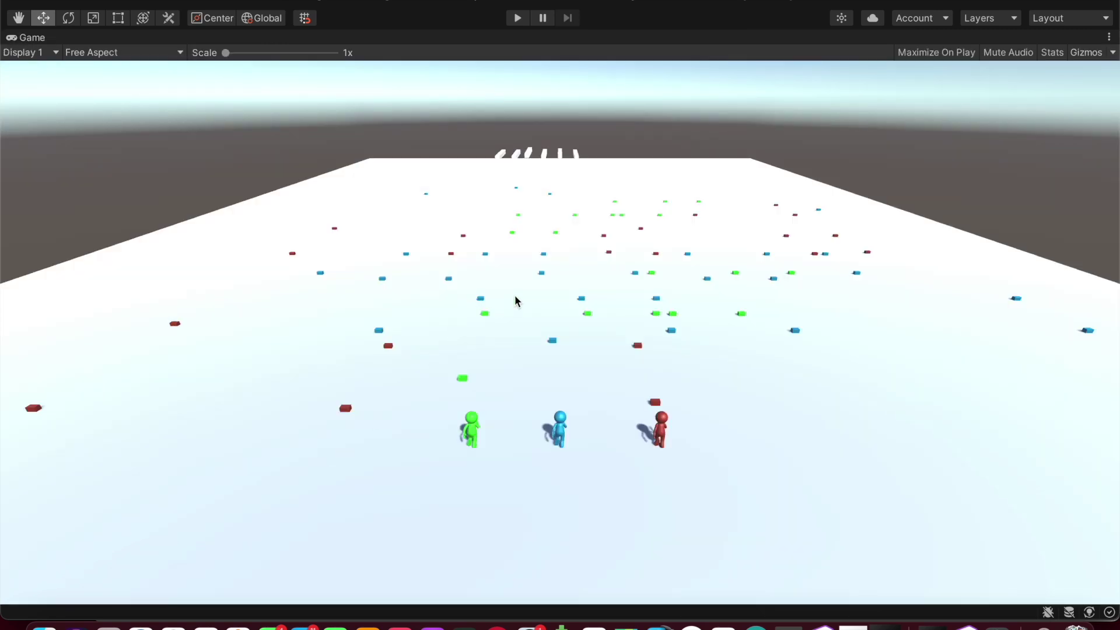
pyautogui.hotkey('shift', 'space')
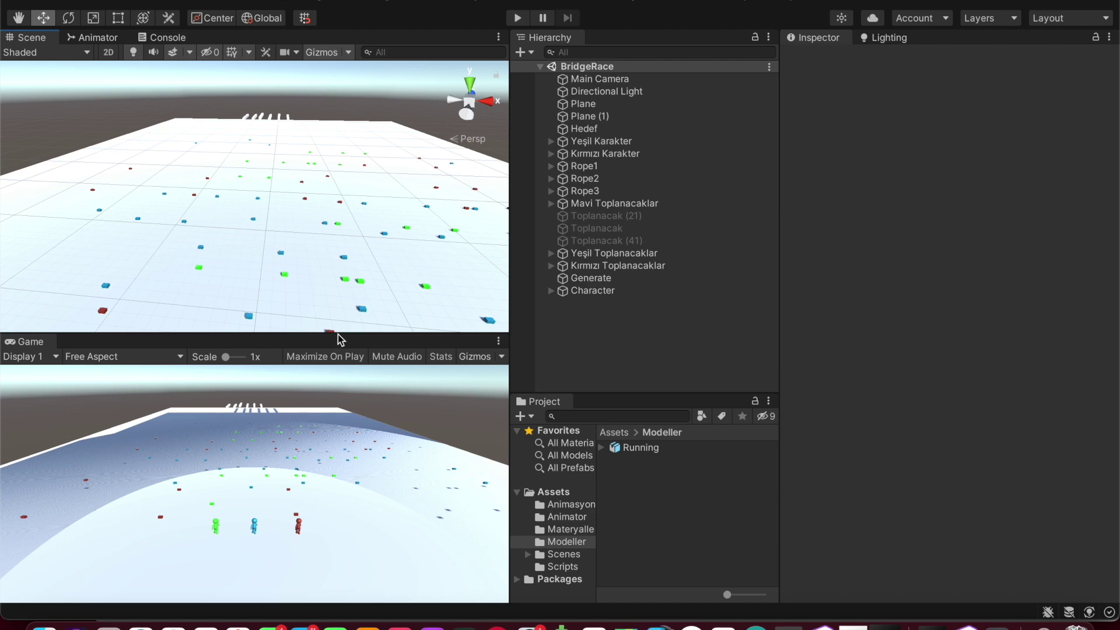
# Enlarge the Scene view further and swing its camera to show the whole plane
pyautogui.moveTo(337, 338); pyautogui.dragTo(337, 400)
pyautogui.moveTo(334, 338)
pyautogui.keyDown('alt'); pyautogui.mouseDown(button='right')
pyautogui.moveTo(338, 400)
pyautogui.moveTo(338, 367)
pyautogui.moveTo(227, 279)
pyautogui.moveTo(537, 320)
pyautogui.mouseUp(button='right'); pyautogui.keyUp('alt')
pyautogui.moveTo(298, 208)
pyautogui.mouseDown(button='right')
pyautogui.moveTo(88, 107)
pyautogui.moveTo(91, 119)
pyautogui.mouseUp(button='right')
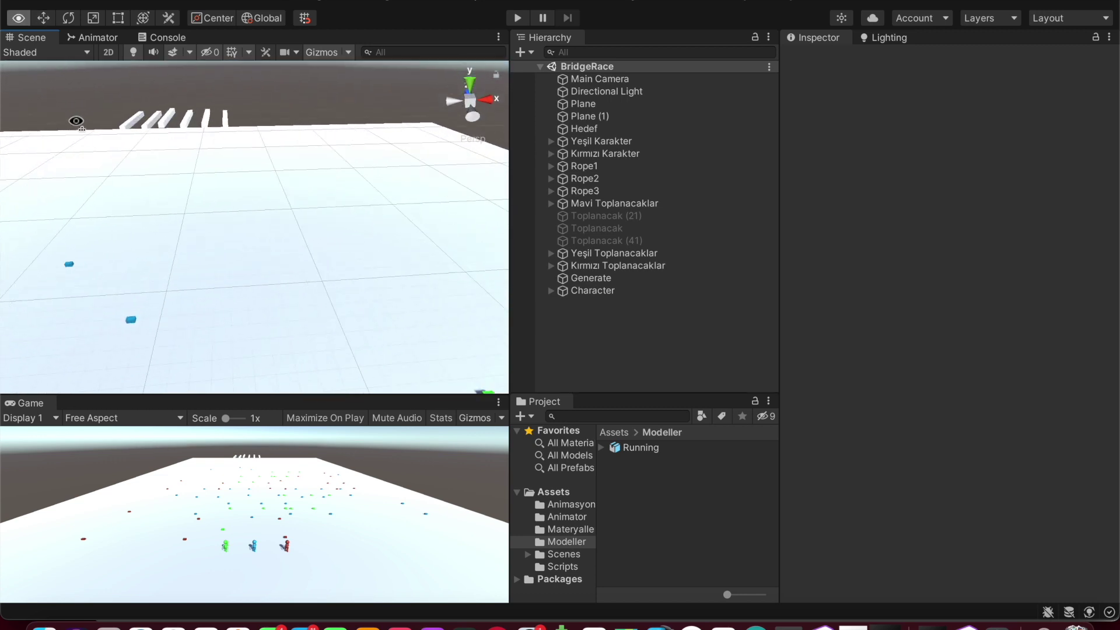
# Fly the Scene camera to the white bridge bars and select one of them
pyautogui.moveTo(90, 119); pyautogui.dragTo(45, 135, button='right')
pyautogui.click(221, 284)
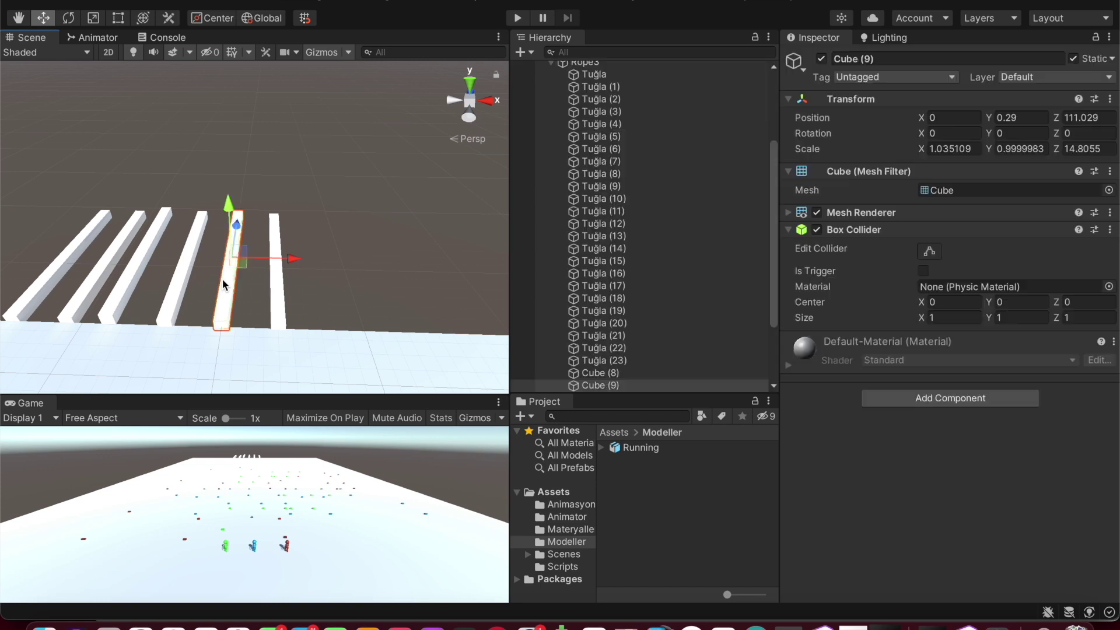
pyautogui.scroll(5, 662, 320)
# Compare the Rope1, Rope2 and Rope3 objects in the Hierarchy and frame Rope3 in the Scene view
pyautogui.click(552, 192)
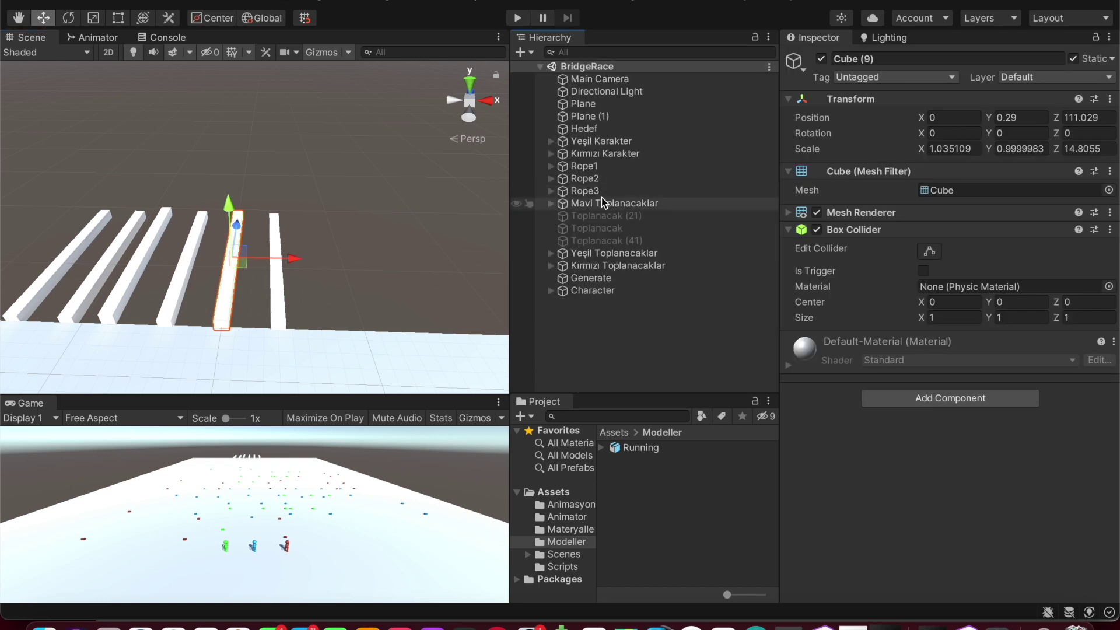
pyautogui.click(589, 193)
pyautogui.click(594, 168)
pyautogui.click(591, 177)
pyautogui.click(587, 191)
pyautogui.click(586, 179)
pyautogui.click(587, 169)
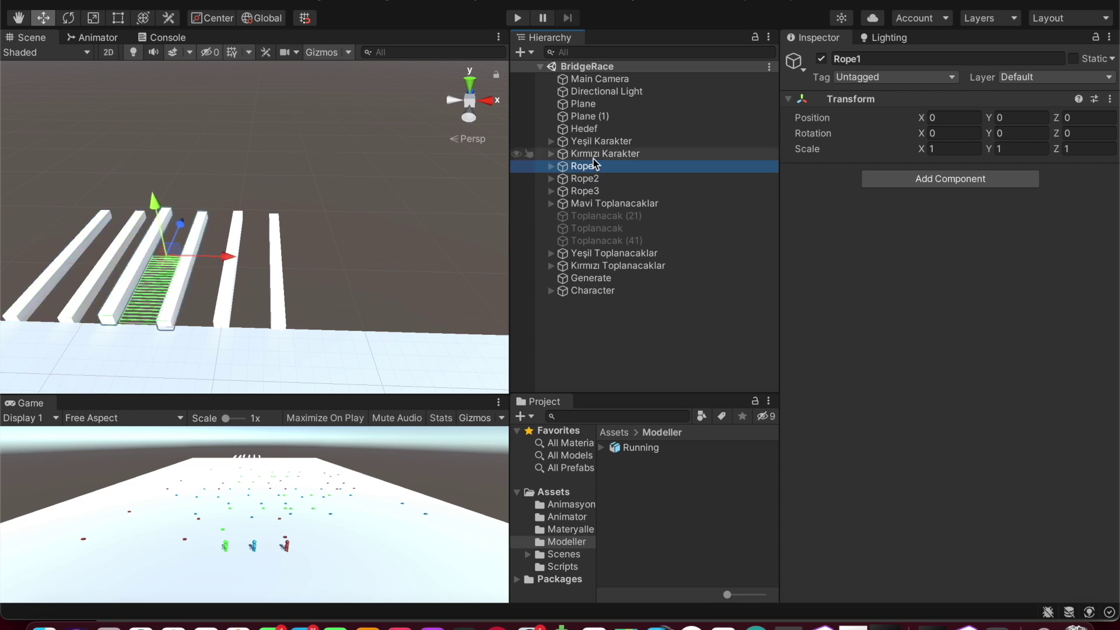
pyautogui.click(585, 178)
pyautogui.click(585, 191)
pyautogui.press('f')
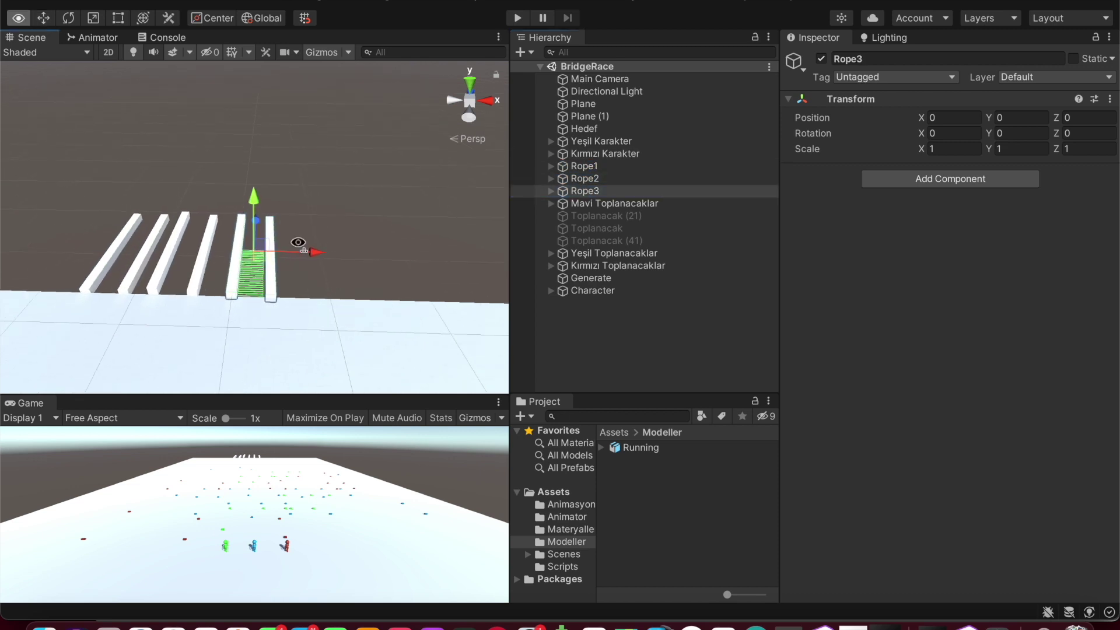
pyautogui.keyDown('alt'); pyautogui.moveTo(298, 243); pyautogui.dragTo(273, 220); pyautogui.keyUp('alt')
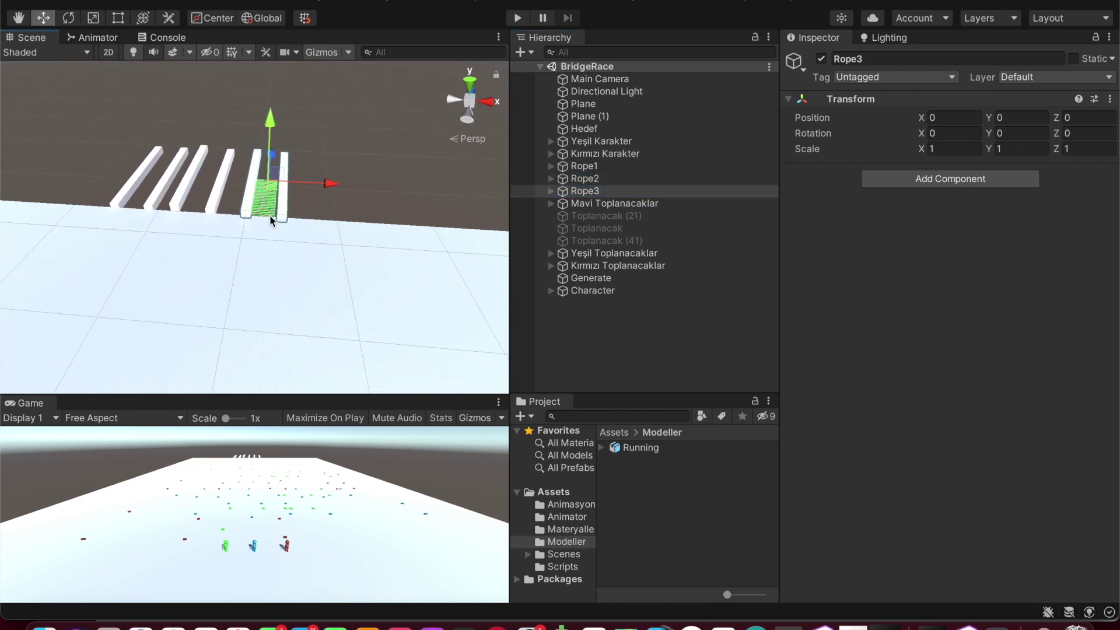
# Make Rope3's bricks Tuğla through Tuğla (9) visible with Mesh Renderer, then undo it
pyautogui.click(551, 190)
pyautogui.click(584, 215)
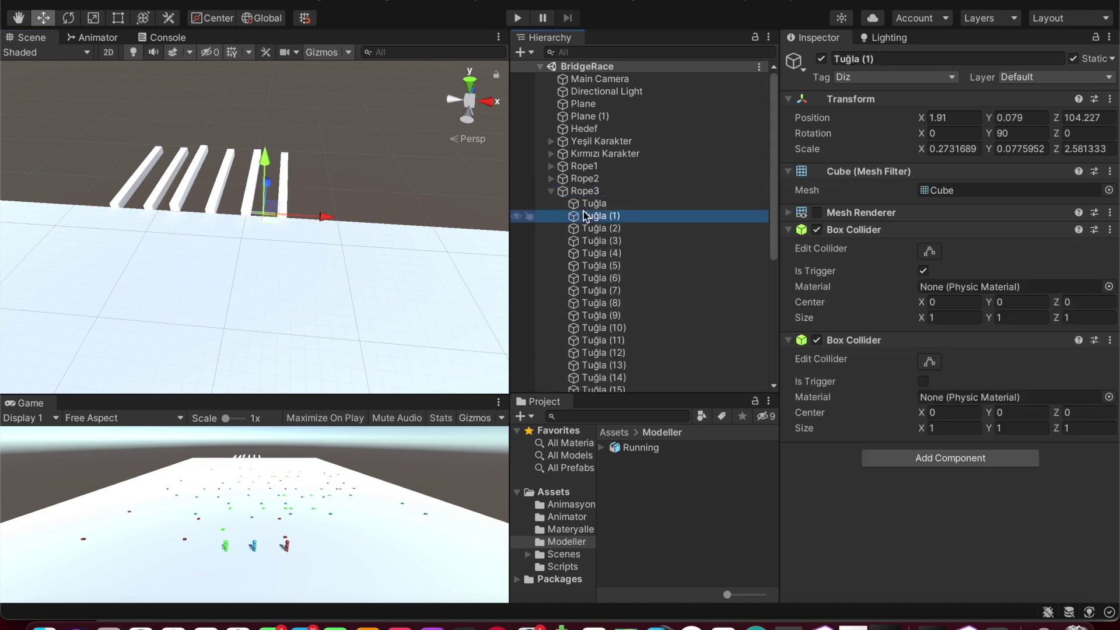
pyautogui.click(594, 203)
pyautogui.keyDown('shift'); pyautogui.click(600, 316); pyautogui.keyUp('shift')
pyautogui.click(817, 213)
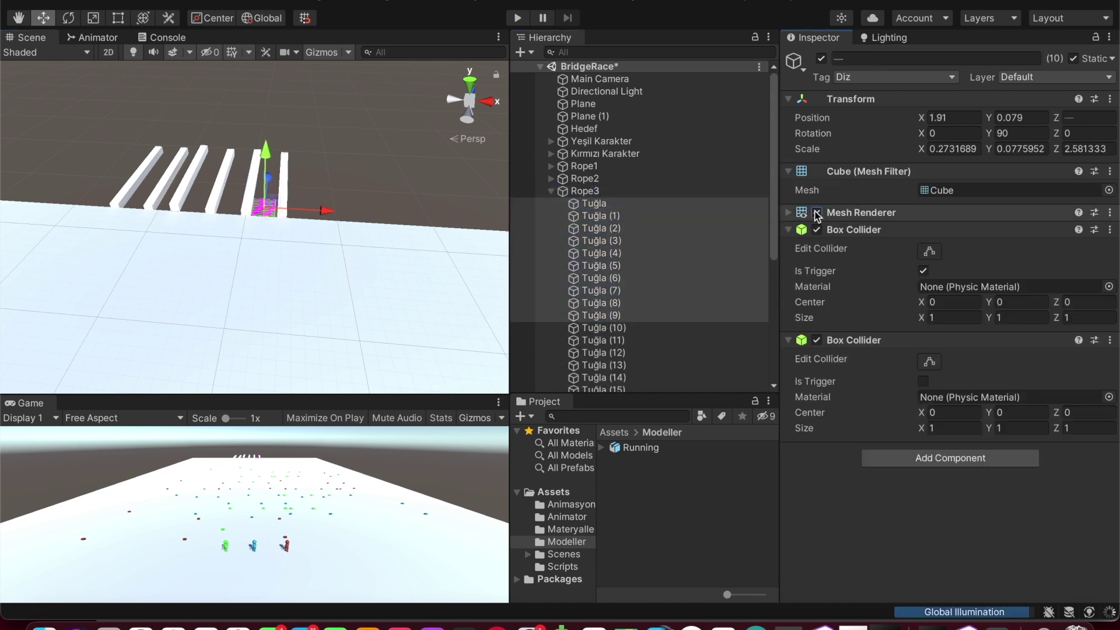
pyautogui.click(334, 202)
pyautogui.scroll(2, 333, 192)
pyautogui.scroll(2, 331, 193)
pyautogui.scroll(3, 329, 194)
pyautogui.scroll(4, 326, 196)
pyautogui.scroll(-5, 326, 196)
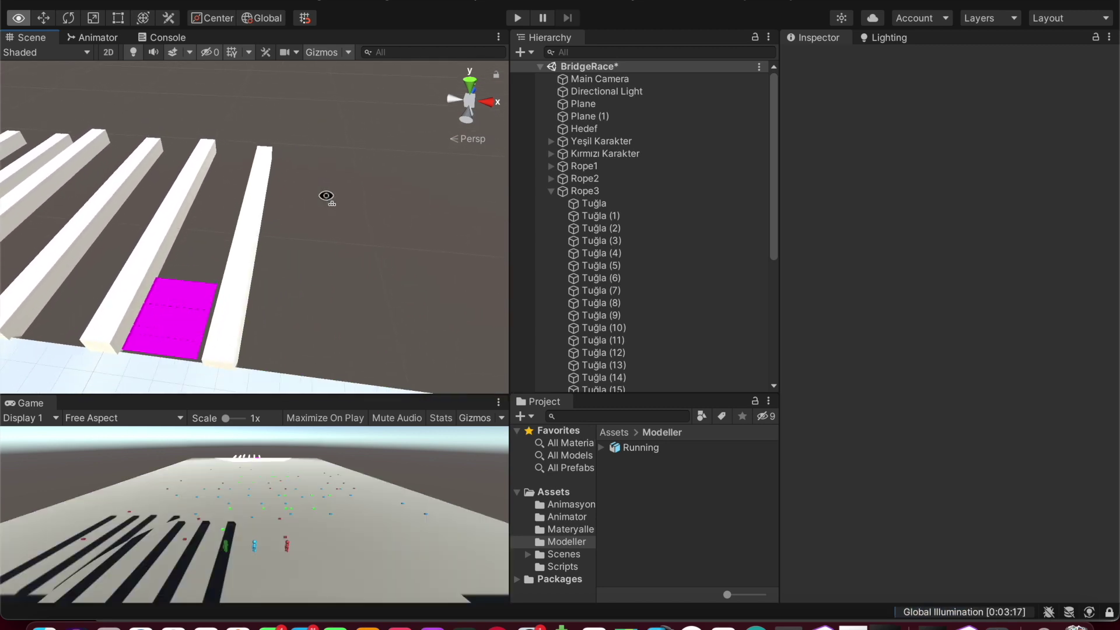
pyautogui.hotkey('ctrl', 'z')
pyautogui.hotkey('ctrl', 'z')
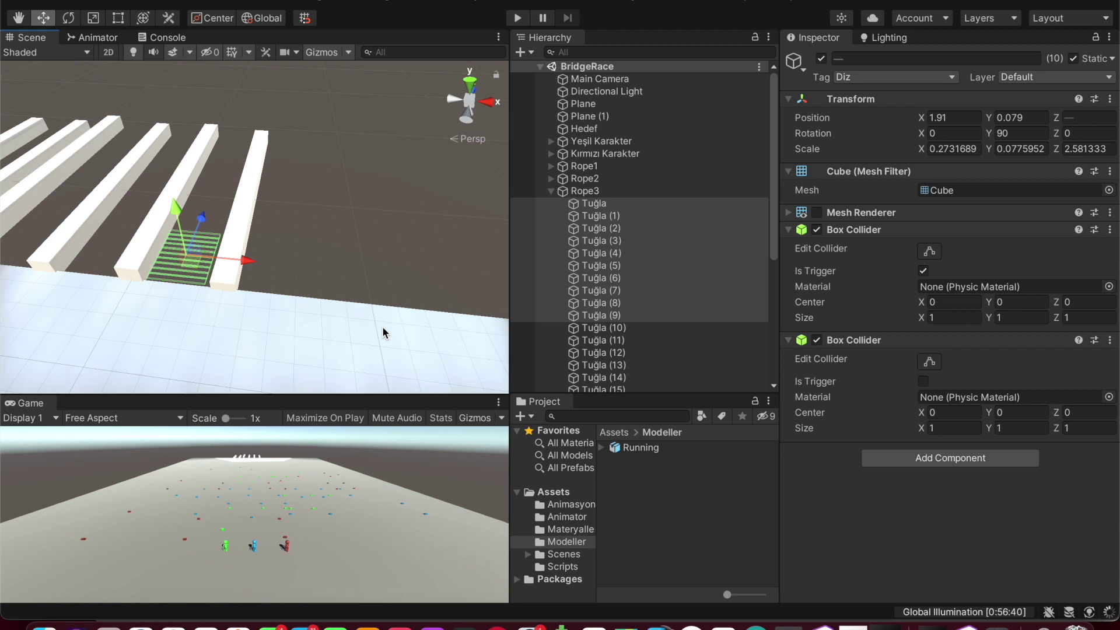
# Bring the Scene camera back to the three characters, collapse Rope3 and select Character
pyautogui.moveTo(317, 299)
pyautogui.mouseDown(button='right')
pyautogui.moveTo(3, 292)
pyautogui.moveTo(4, 187)
pyautogui.mouseUp(button='right')
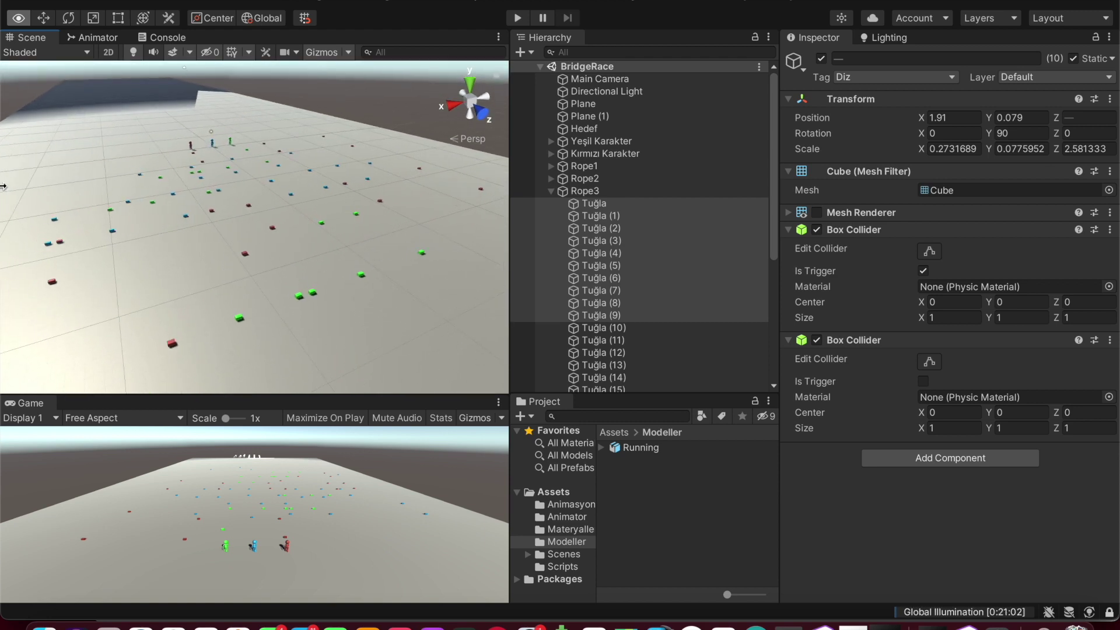
pyautogui.moveTo(4, 187); pyautogui.dragTo(303, 444, button='right')
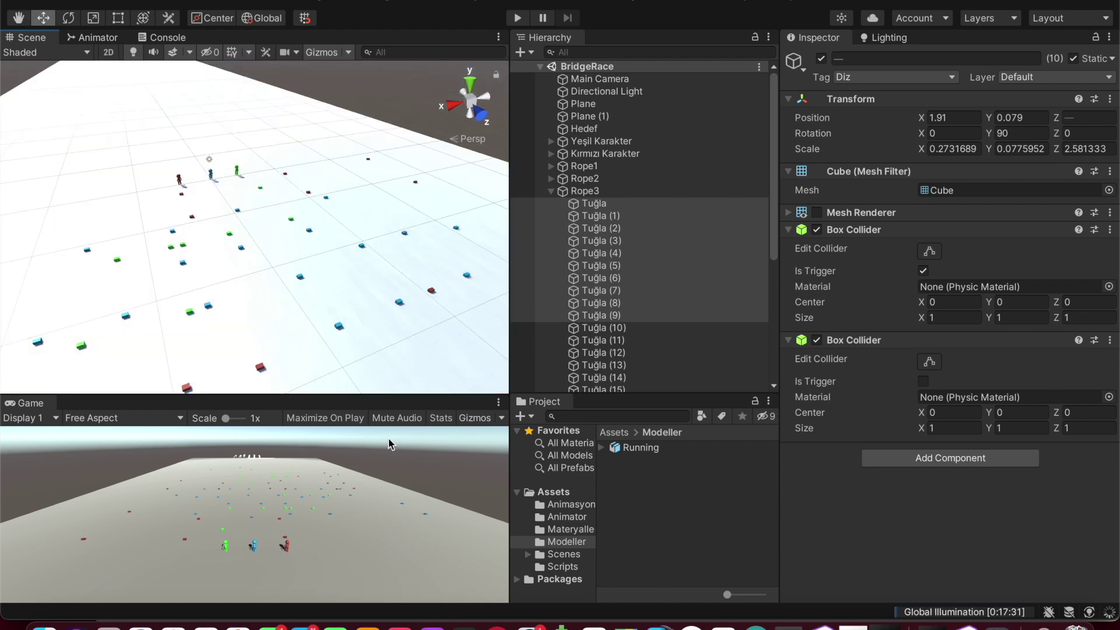
pyautogui.moveTo(233, 262)
pyautogui.mouseDown(button='right')
pyautogui.moveTo(99, 247)
pyautogui.moveTo(243, 253)
pyautogui.moveTo(331, 234)
pyautogui.mouseUp(button='right')
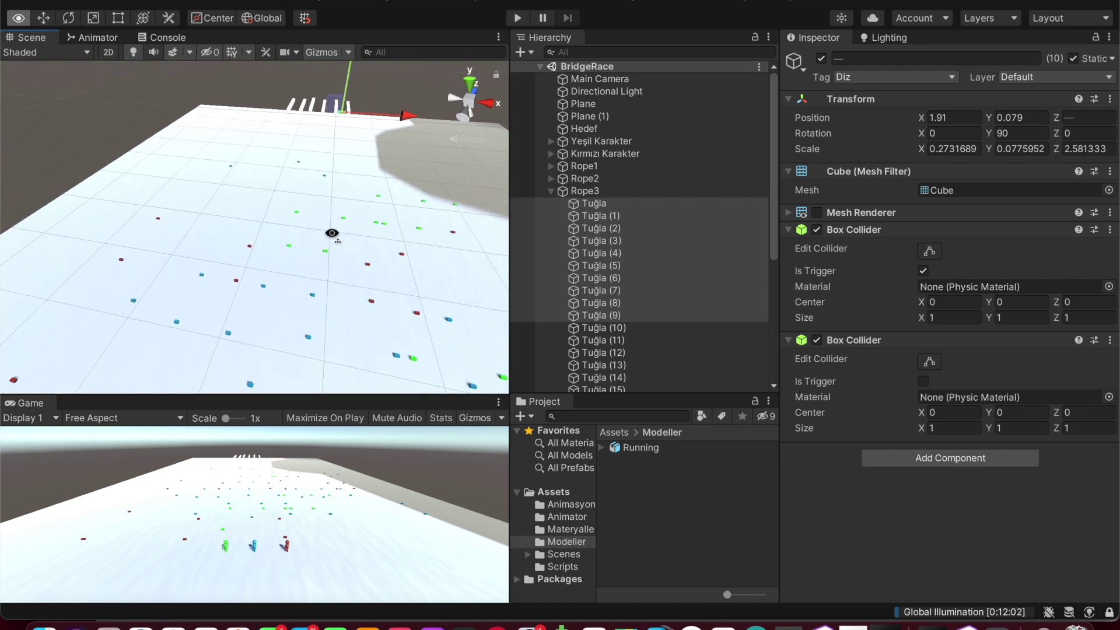
pyautogui.press('s')
pyautogui.moveTo(331, 234); pyautogui.dragTo(333, 236, button='right')
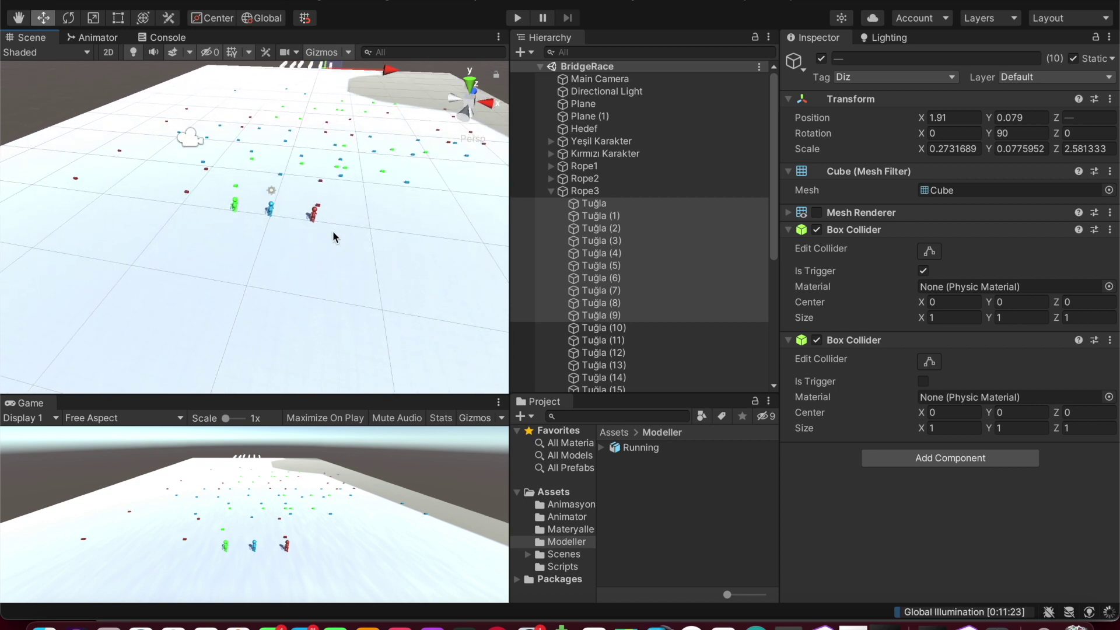
pyautogui.click(551, 192)
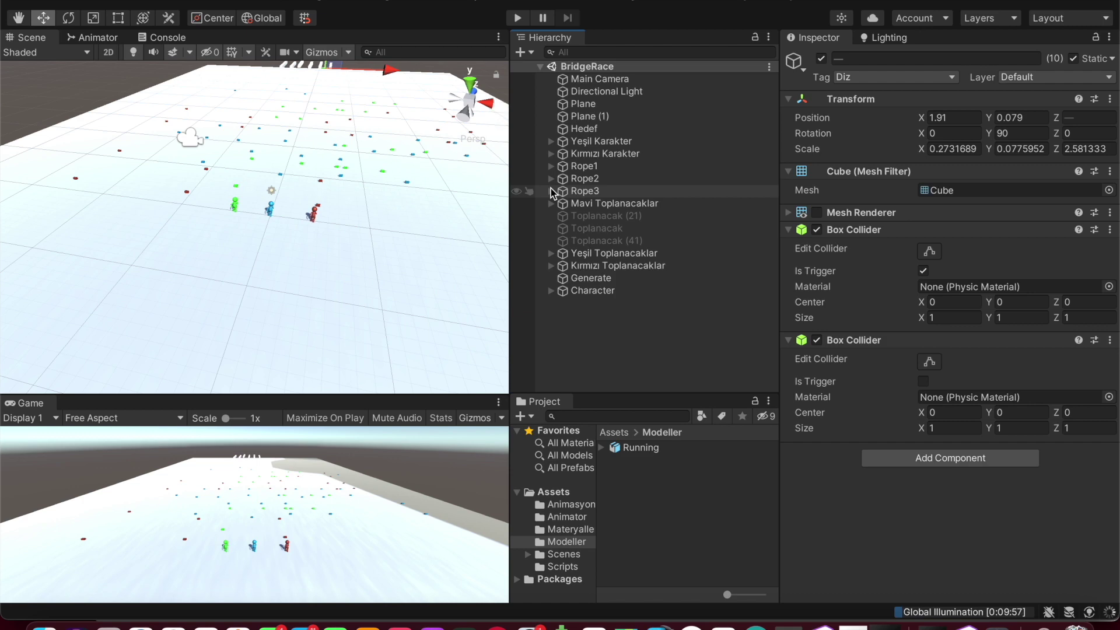
pyautogui.click(639, 285)
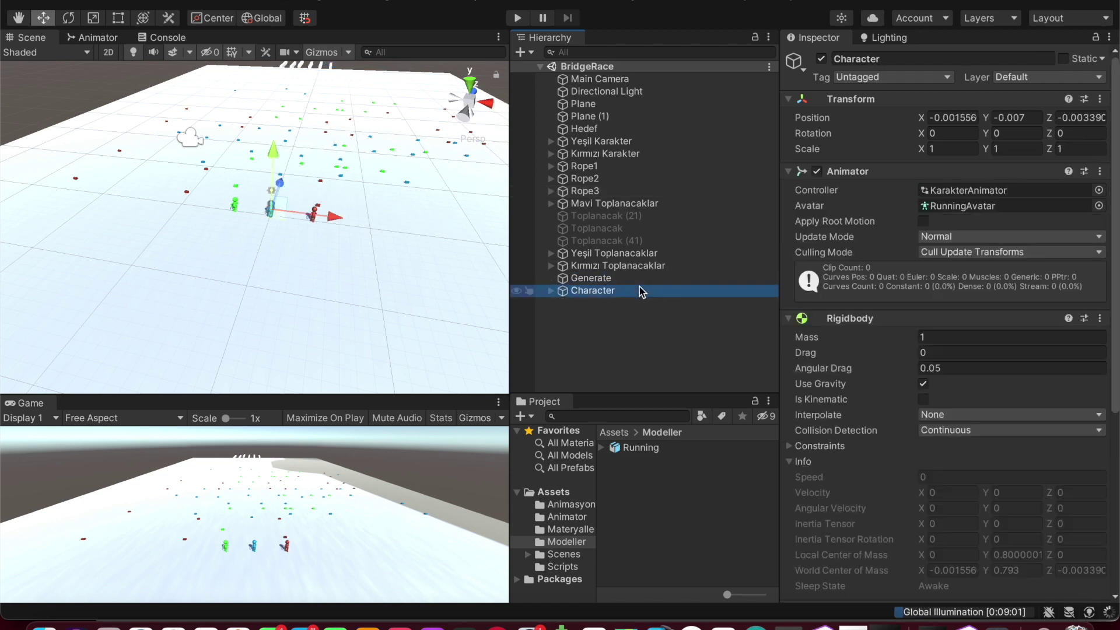
# Frame the Character and open the KarakterKontrol script from the Scripts folder
pyautogui.doubleClick(640, 287)
pyautogui.scroll(-3, 268, 304)
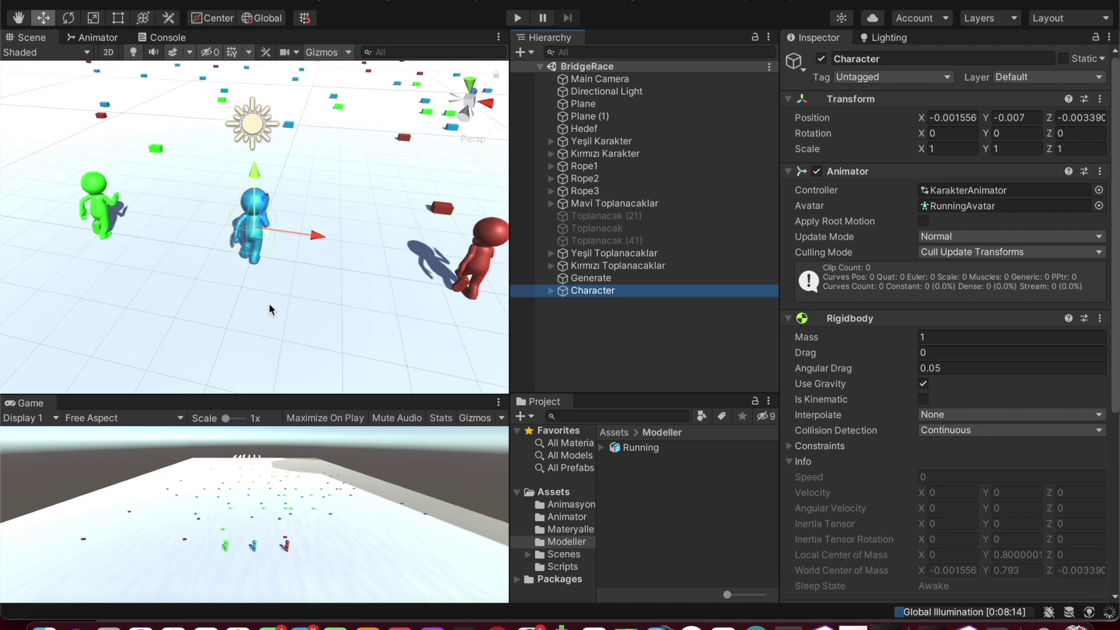
pyautogui.click(564, 566)
pyautogui.doubleClick(639, 450)
pyautogui.scroll(5, 495, 215)
pyautogui.scroll(6, 495, 215)
pyautogui.scroll(1, 495, 215)
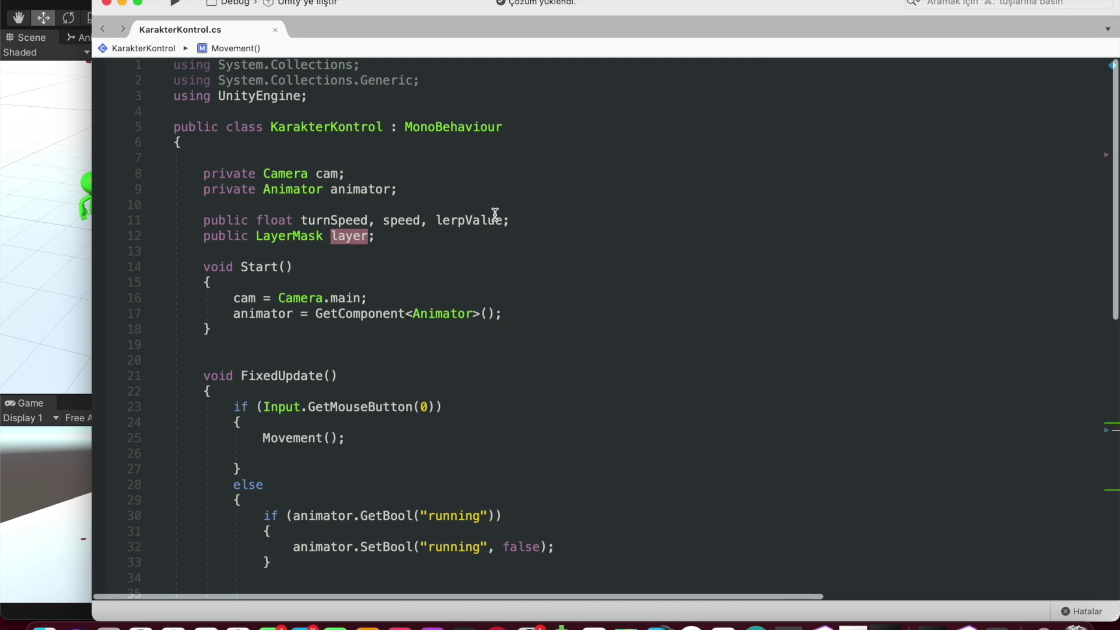
# Switch between the code editor and Unity, then maximize the Game view for play-testing
pyautogui.click(39, 482)
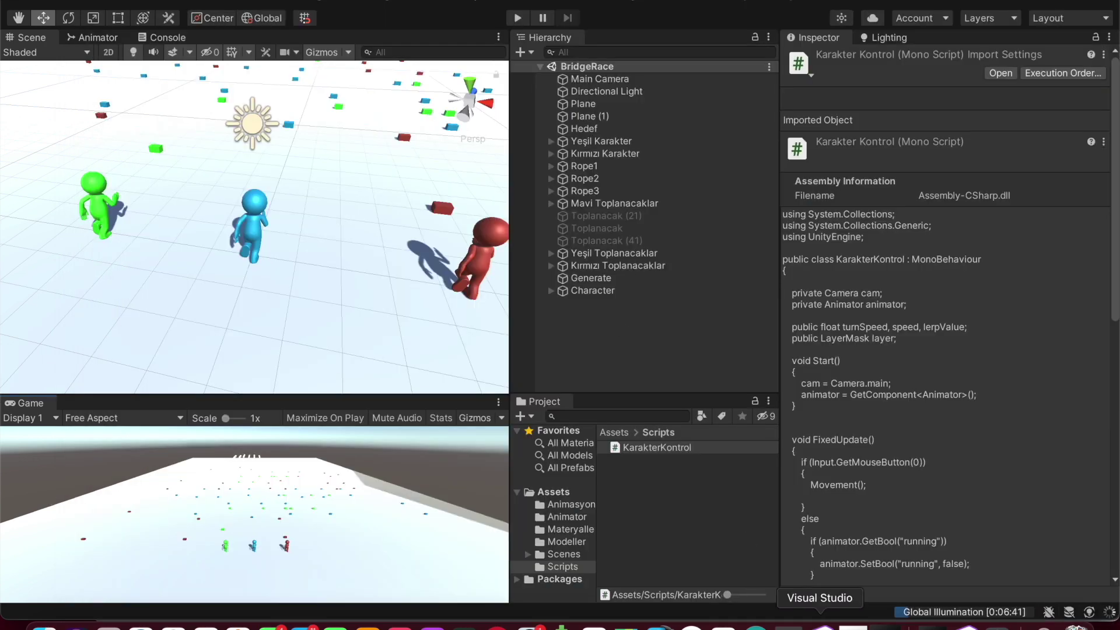
pyautogui.click(964, 625)
pyautogui.scroll(-10, 592, 376)
pyautogui.scroll(-2, 576, 372)
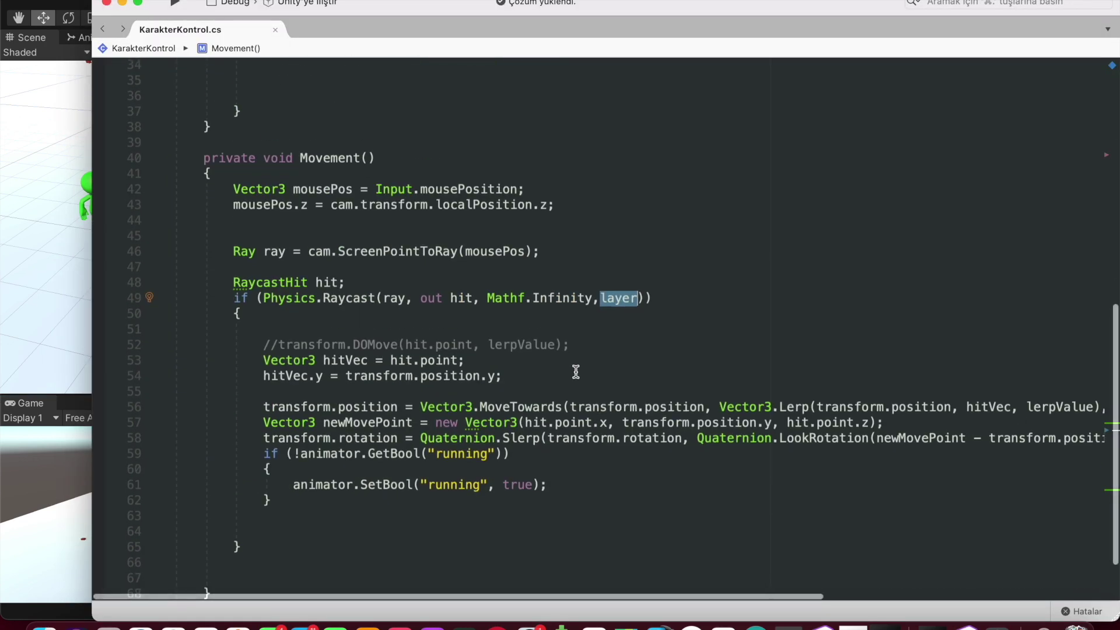
pyautogui.click(10, 453)
pyautogui.scroll(-5, 228, 299)
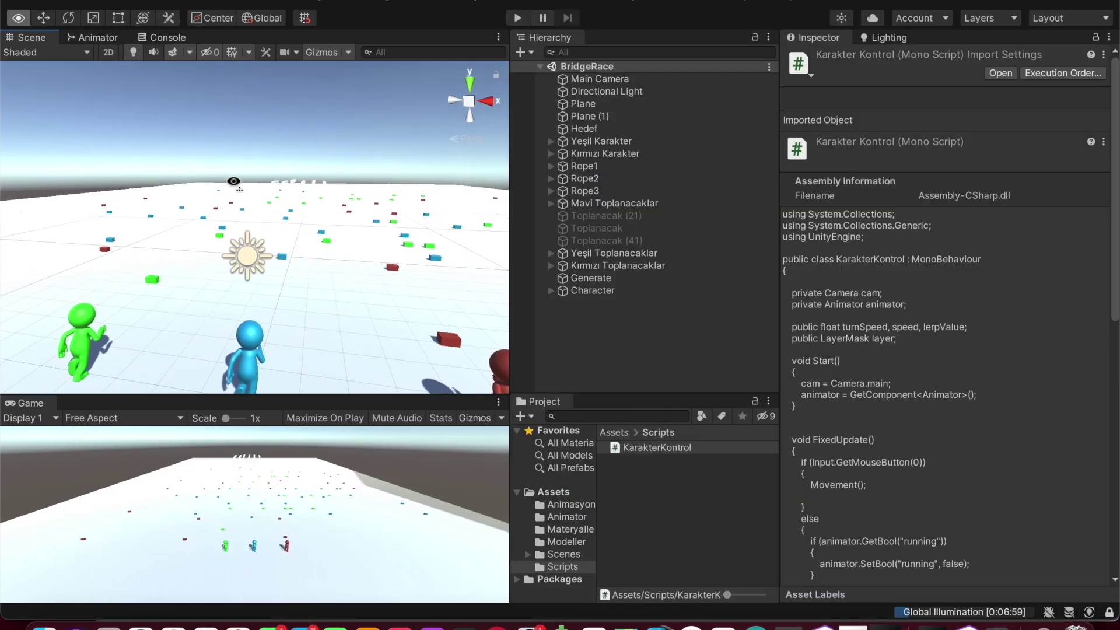
pyautogui.scroll(2, 220, 240)
pyautogui.hotkey('shift', 'space')
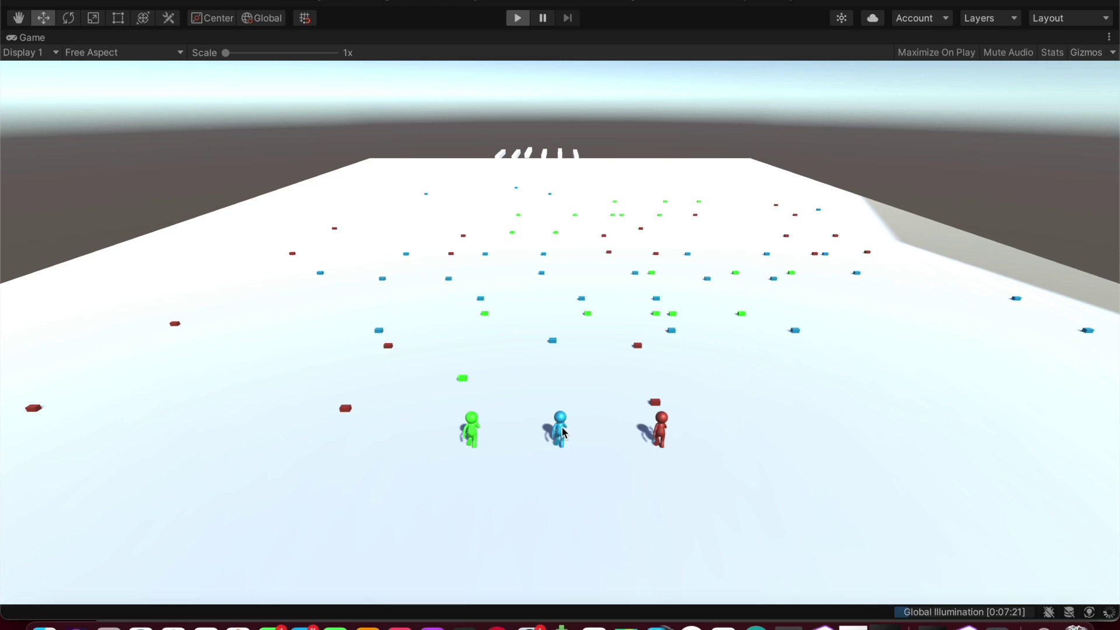
# Drag in the Game view to run the blue character up the field and steer it around
pyautogui.moveTo(563, 432)
pyautogui.mouseDown()
pyautogui.moveTo(686, 484)
pyautogui.moveTo(678, 369)
pyautogui.moveTo(641, 486)
pyautogui.moveTo(549, 482)
pyautogui.moveTo(570, 403)
pyautogui.moveTo(542, 231)
pyautogui.mouseUp()
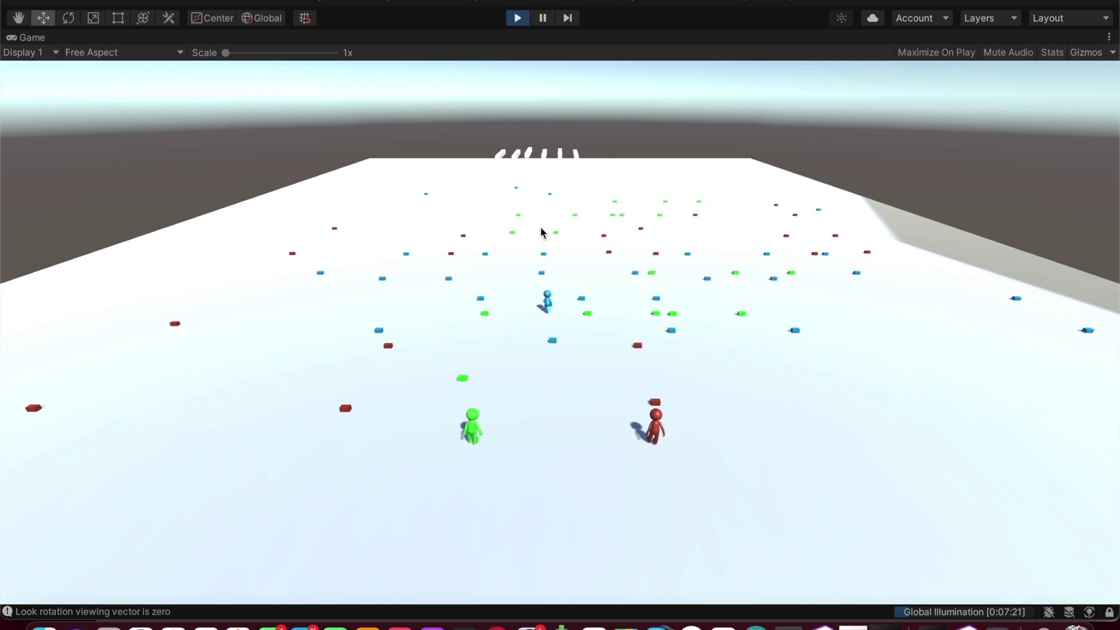
pyautogui.moveTo(543, 230)
pyautogui.mouseDown()
pyautogui.moveTo(560, 312)
pyautogui.moveTo(564, 173)
pyautogui.moveTo(573, 510)
pyautogui.mouseUp()
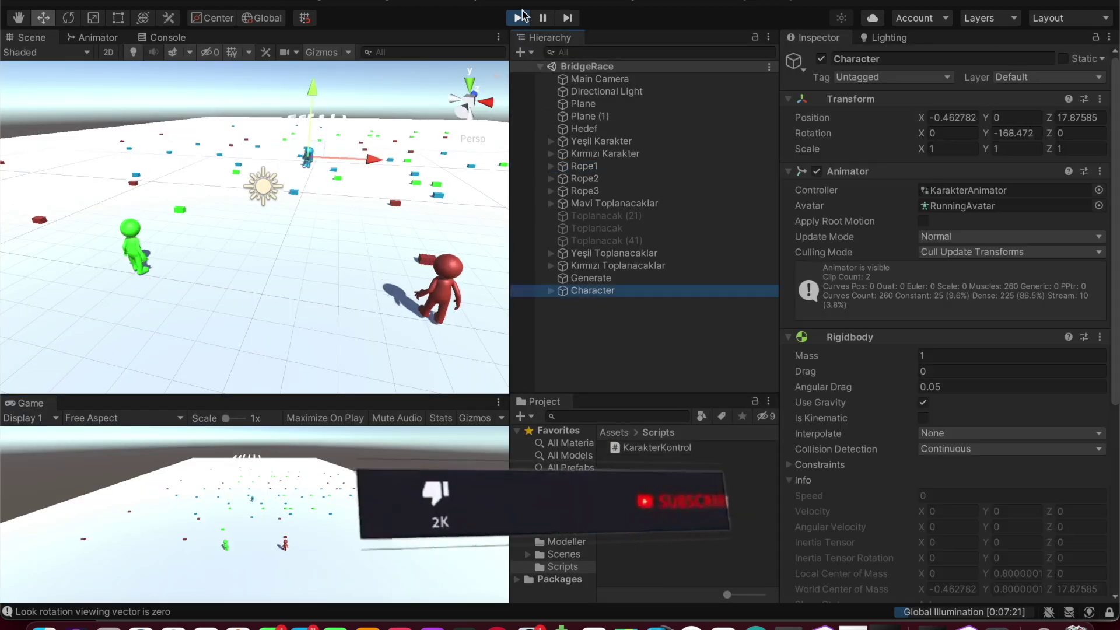
# Stop play mode, open KarakterKontrol.cs in Visual Studio, and select the Character in Unity
pyautogui.click(518, 17)
pyautogui.scroll(-5, 995, 554)
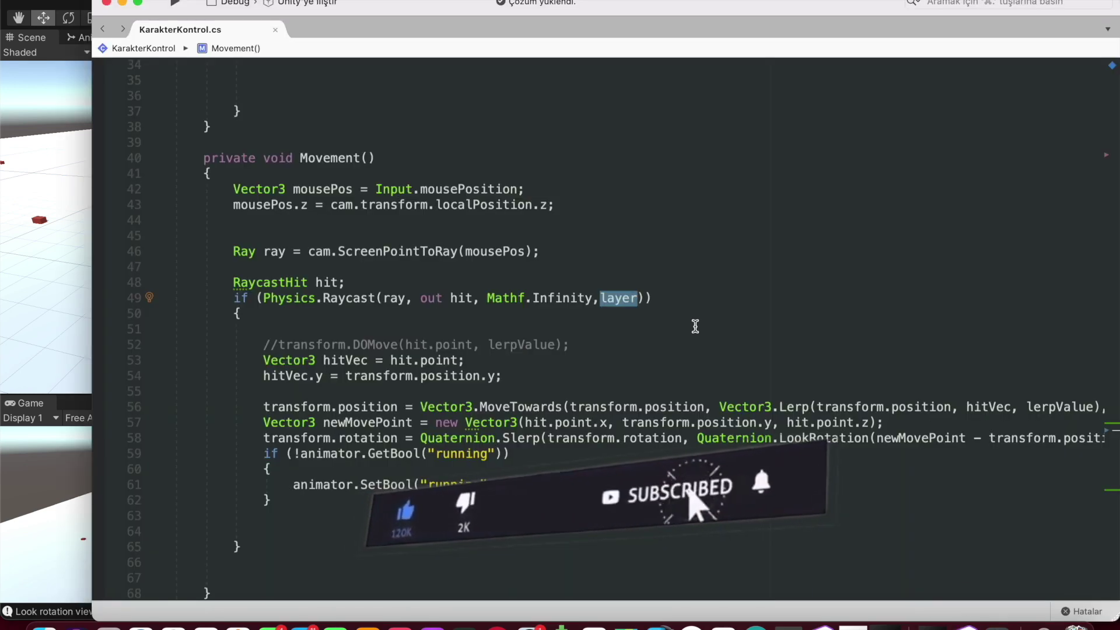
pyautogui.scroll(10, 696, 327)
pyautogui.scroll(-1, 408, 267)
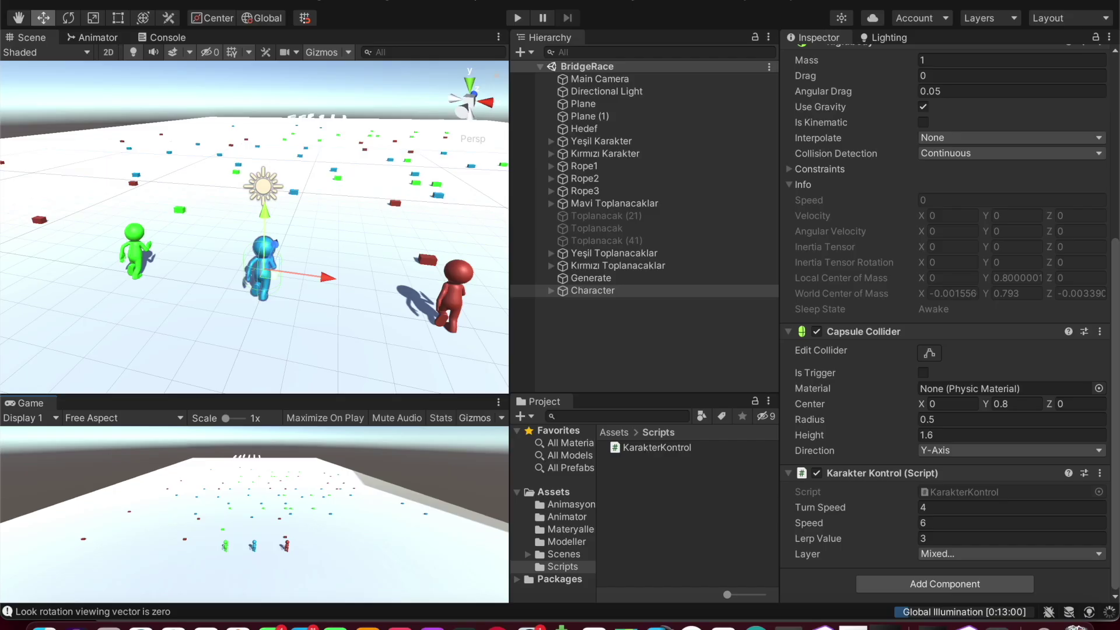
pyautogui.click(645, 453)
pyautogui.doubleClick(644, 452)
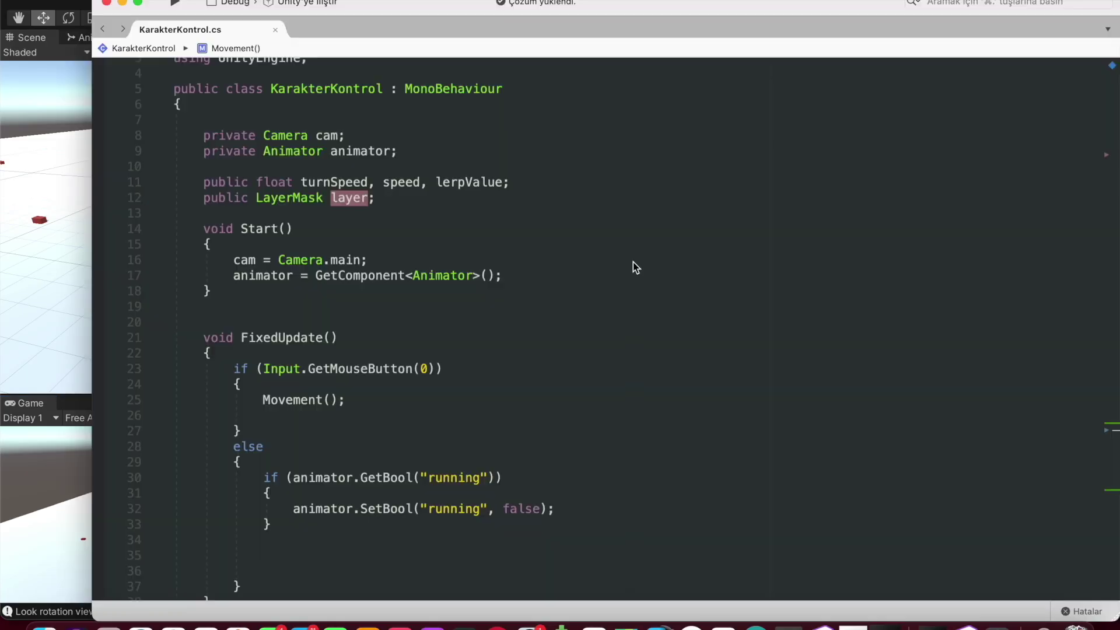
pyautogui.press('super+Tab')
pyautogui.click(620, 289)
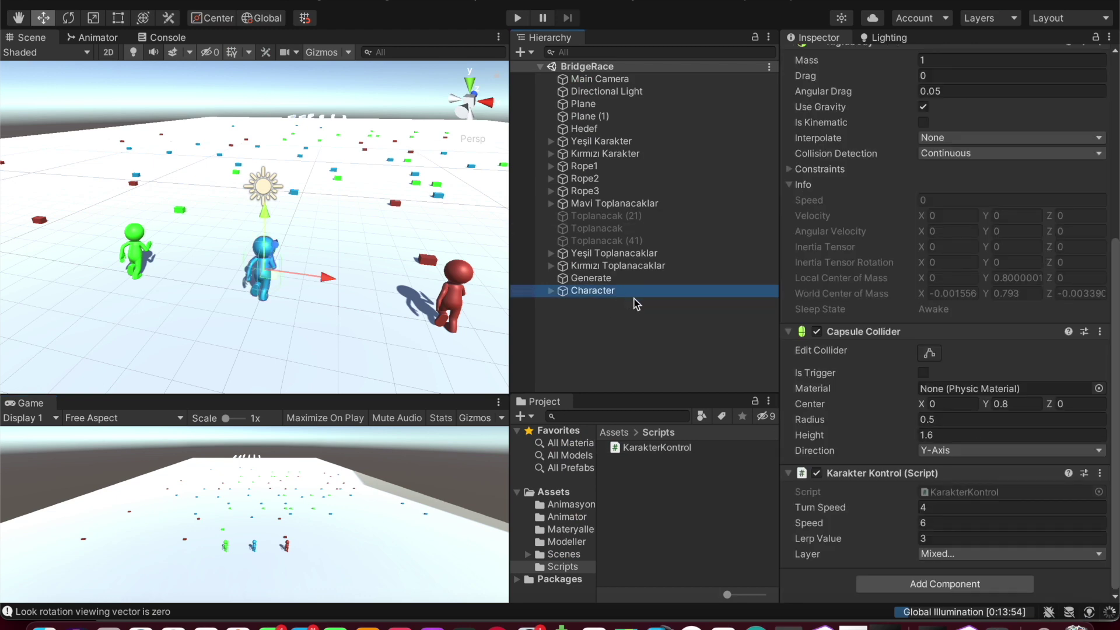
pyautogui.click(967, 626)
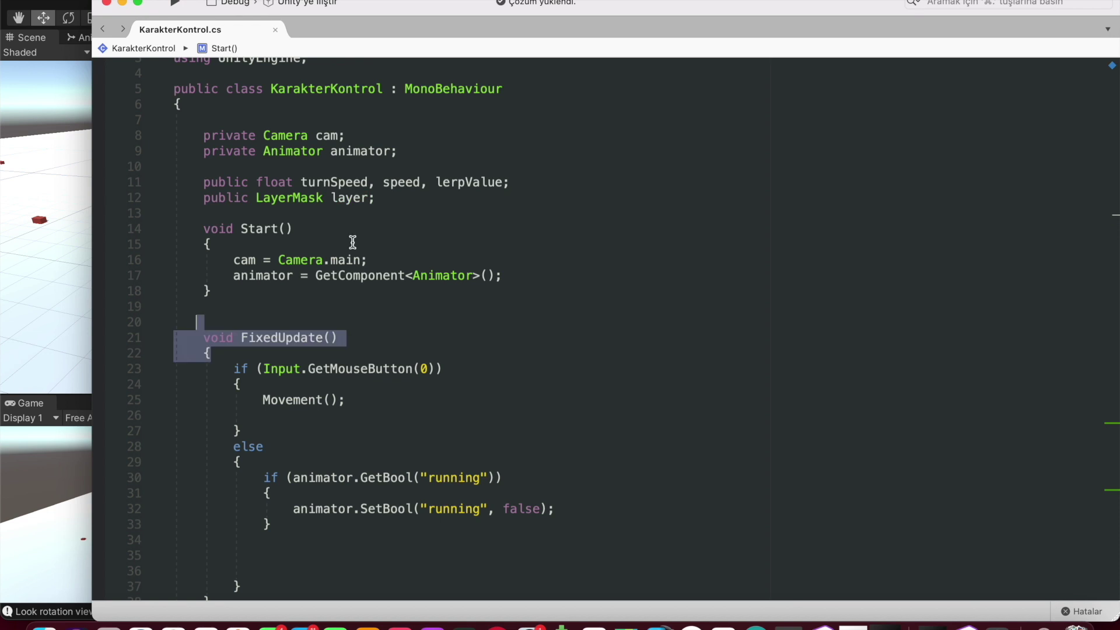
# Review the script's fields: Camera, animator, turnSpeed, speed, lerpValue, LayerMask layer, and cam = Camera.main
pyautogui.moveTo(196, 135); pyautogui.dragTo(361, 135)
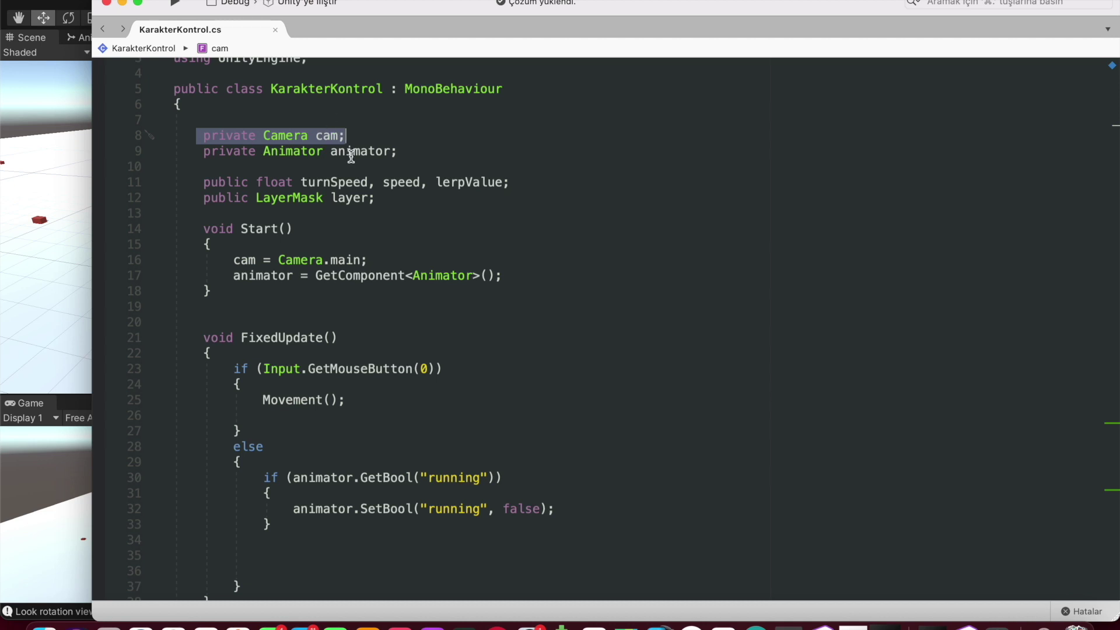
pyautogui.click(349, 152)
pyautogui.click(358, 219)
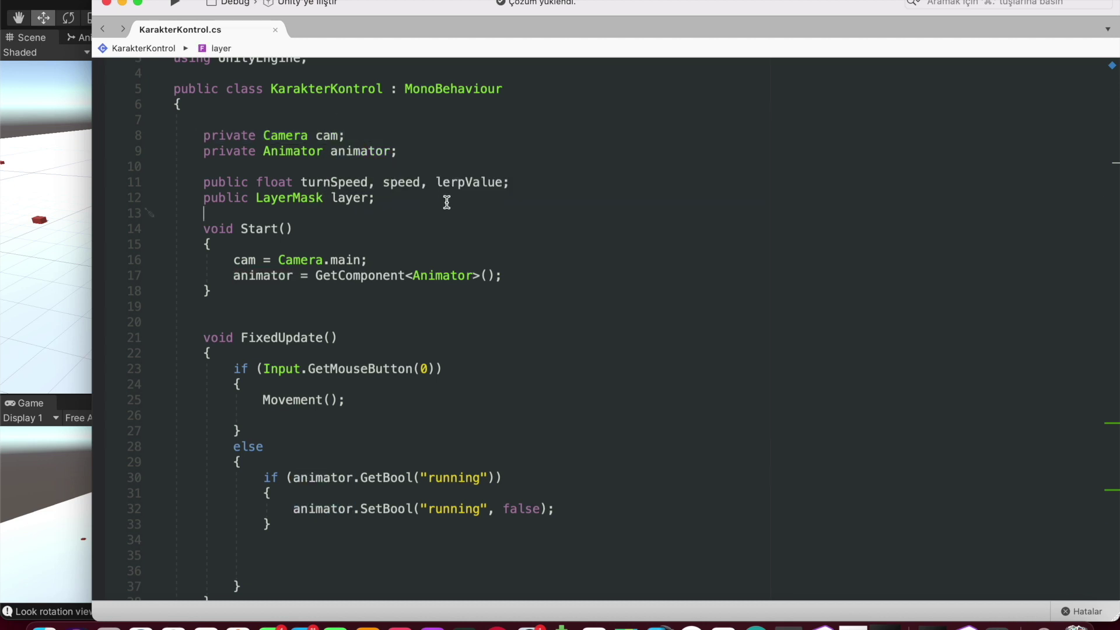
pyautogui.doubleClick(322, 184)
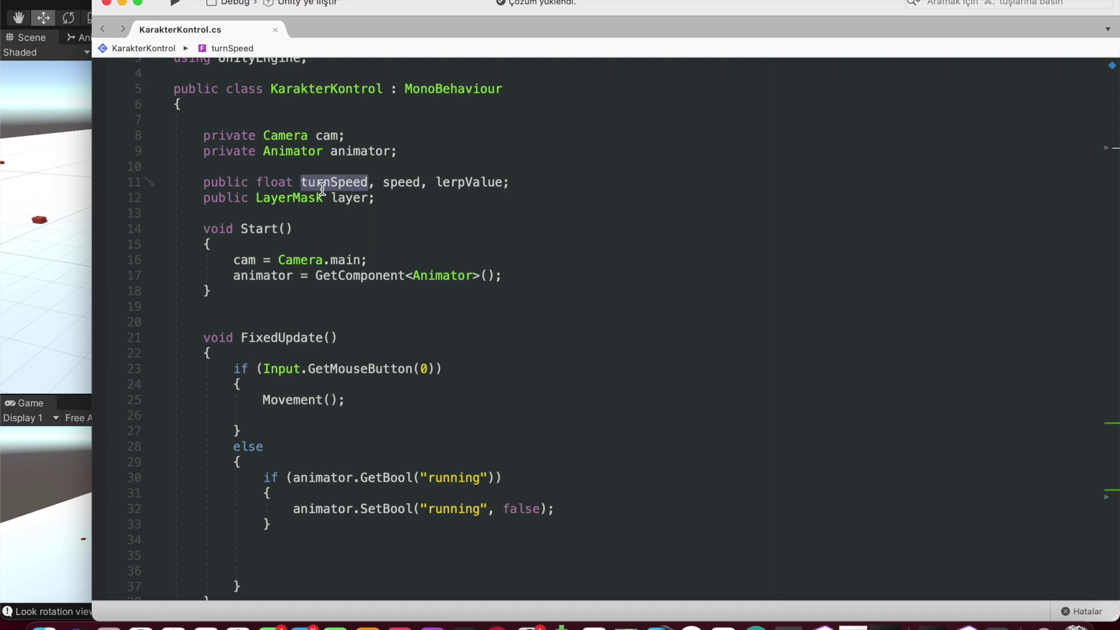
pyautogui.click(401, 186)
pyautogui.click(449, 185)
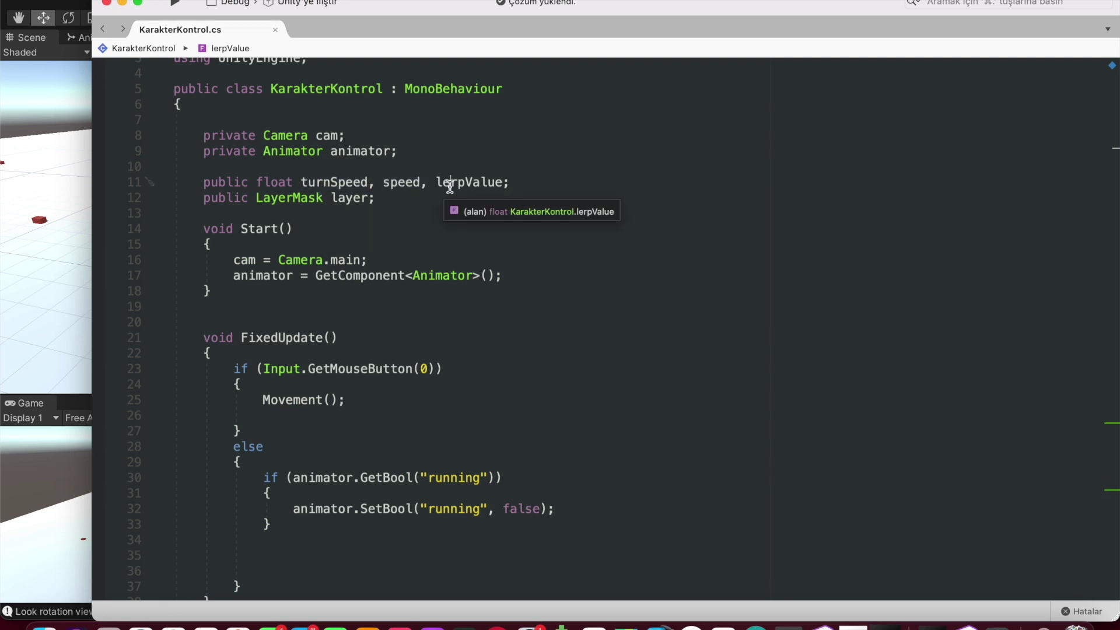
pyautogui.moveTo(190, 198); pyautogui.dragTo(412, 205)
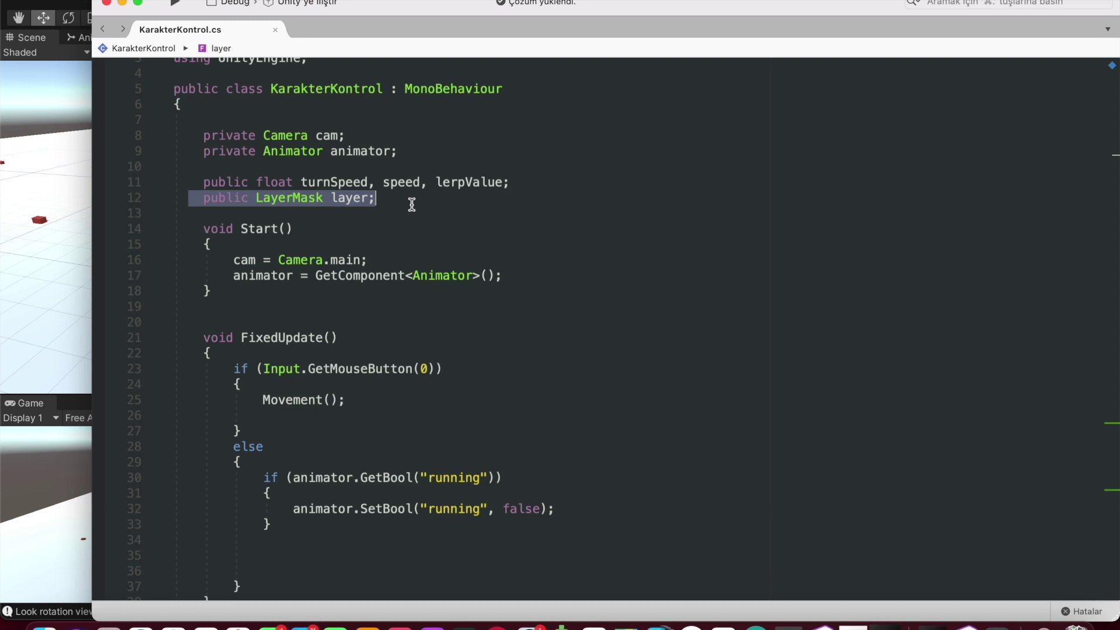
pyautogui.click(234, 260)
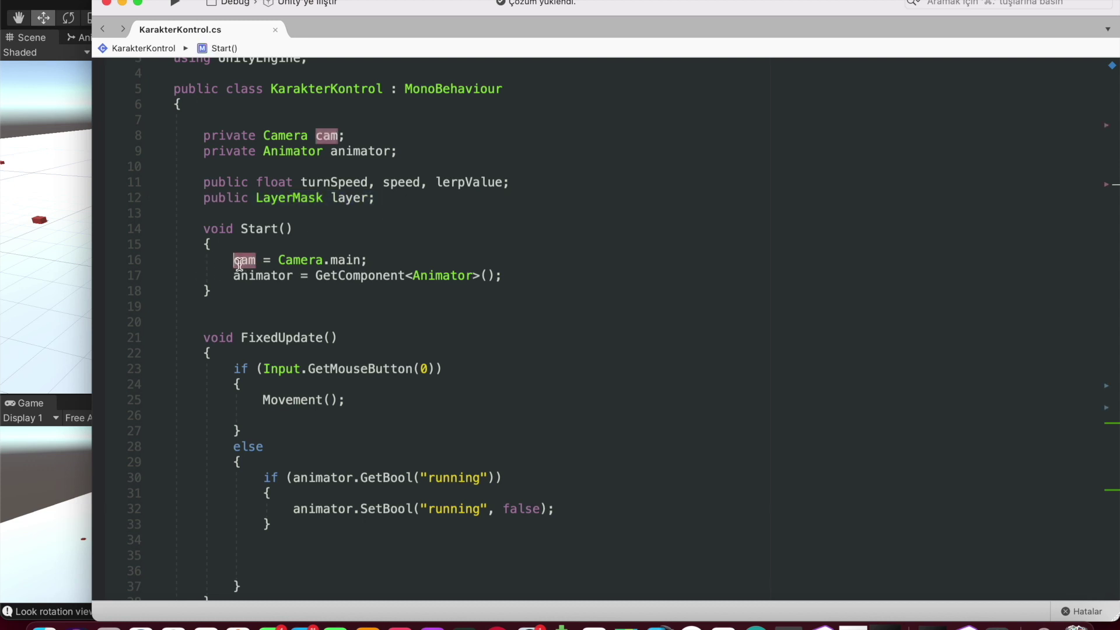
pyautogui.moveTo(278, 260); pyautogui.dragTo(390, 258)
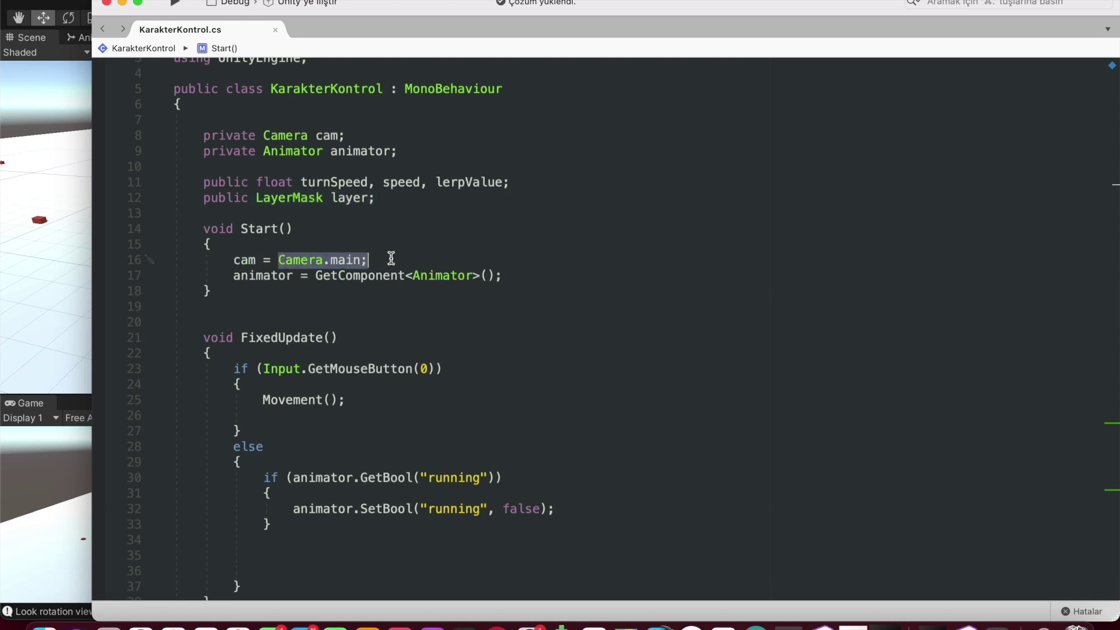
# Check the Main Camera, then review Start's animator assignment and FixedUpdate's GetMouseButton(0), Movement() and running checks
pyautogui.click(39, 489)
pyautogui.click(607, 79)
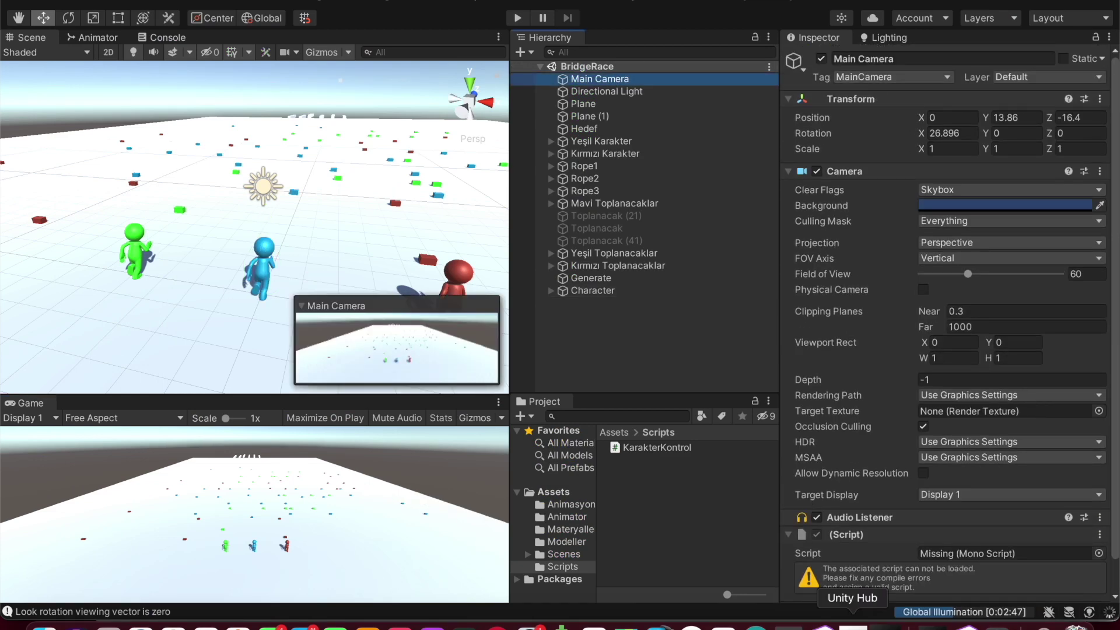
pyautogui.click(964, 624)
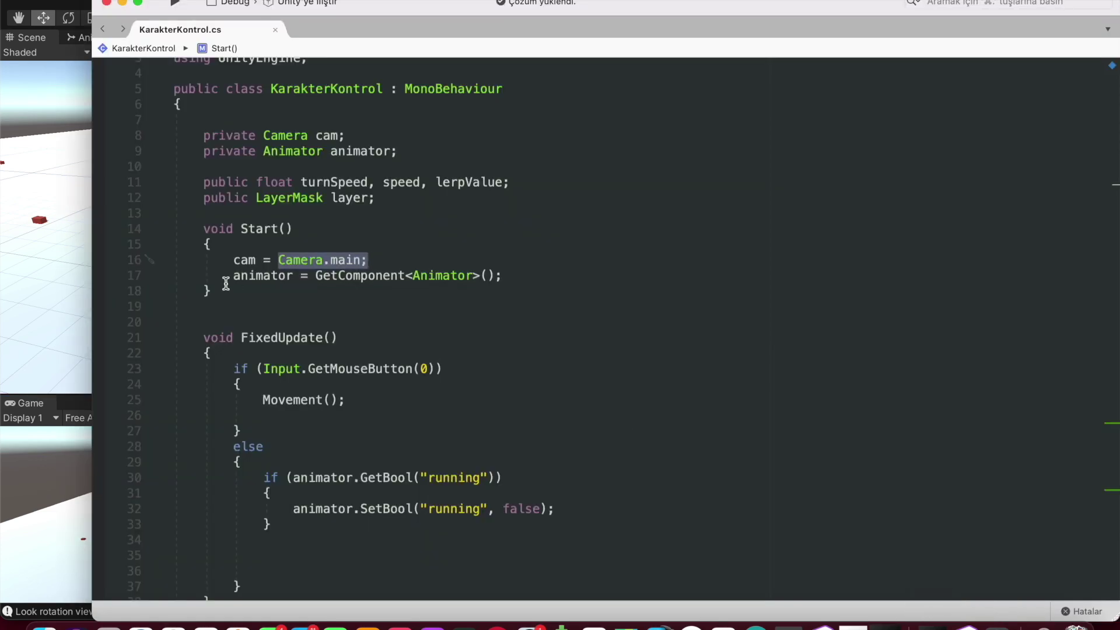
pyautogui.moveTo(234, 276)
pyautogui.mouseDown()
pyautogui.moveTo(443, 286)
pyautogui.moveTo(509, 275)
pyautogui.mouseUp()
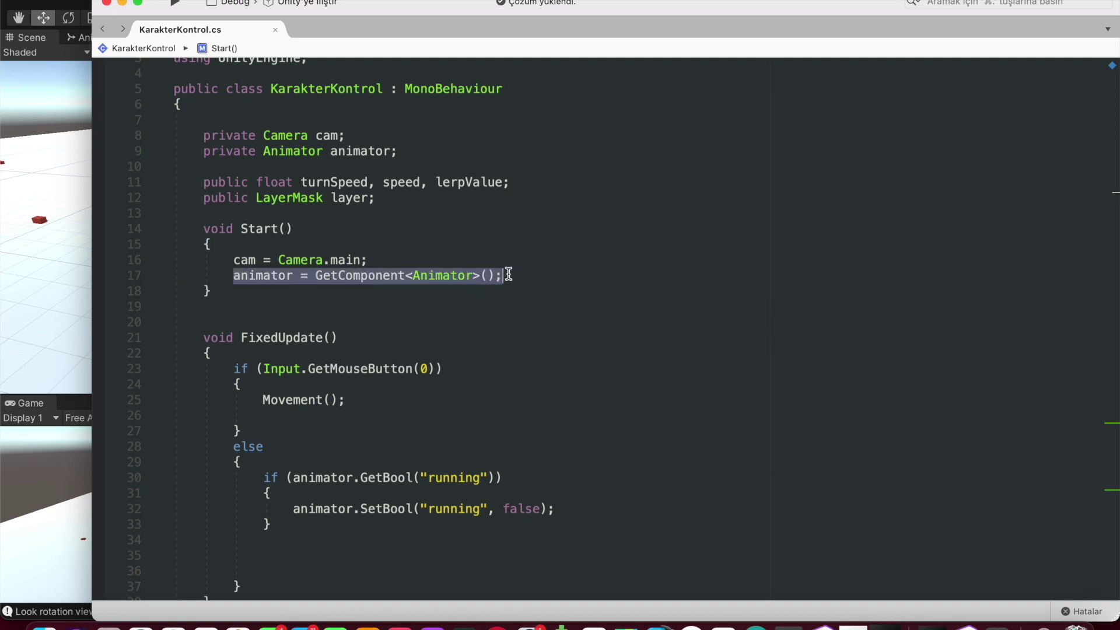
pyautogui.scroll(-5, 508, 273)
pyautogui.scroll(-2, 409, 263)
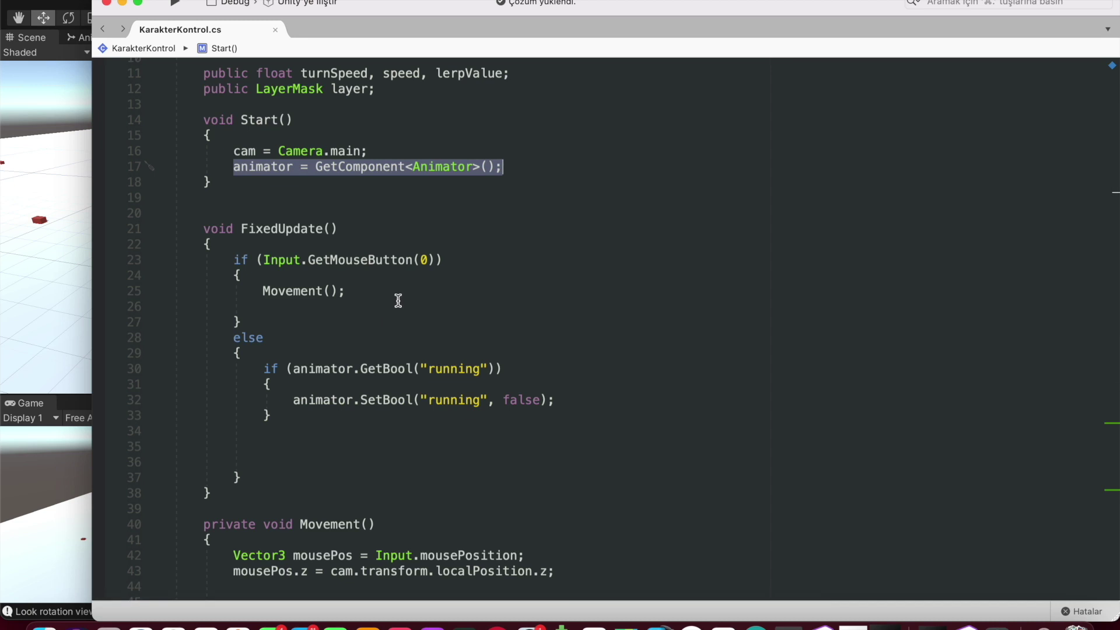
pyautogui.moveTo(436, 260)
pyautogui.mouseDown()
pyautogui.moveTo(261, 260)
pyautogui.moveTo(405, 299)
pyautogui.mouseUp()
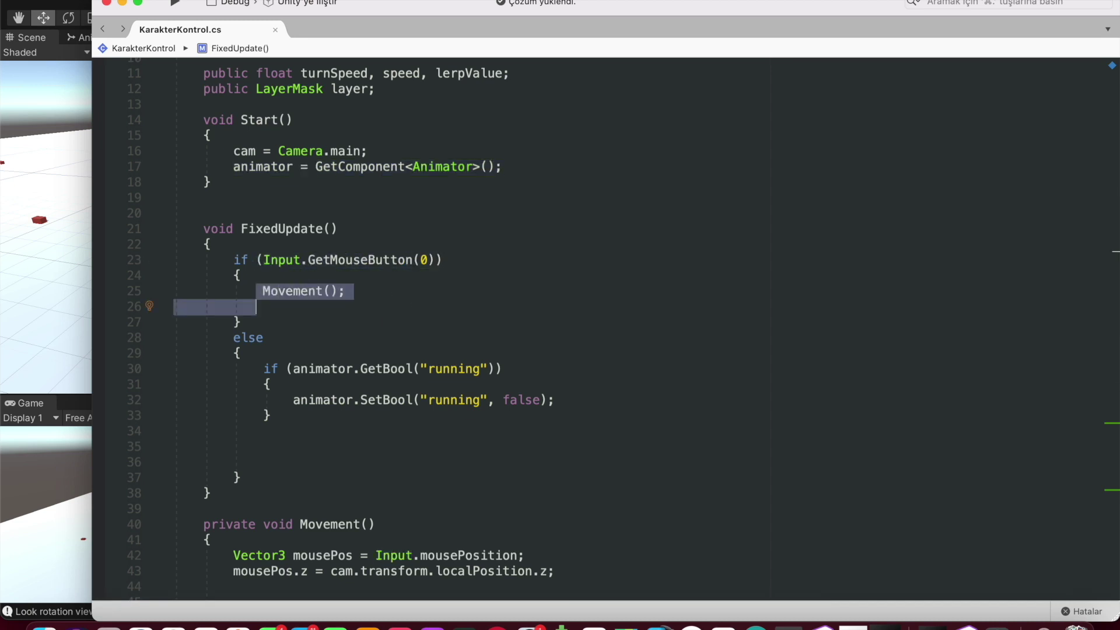
pyautogui.scroll(-3, 405, 299)
pyautogui.click(314, 213)
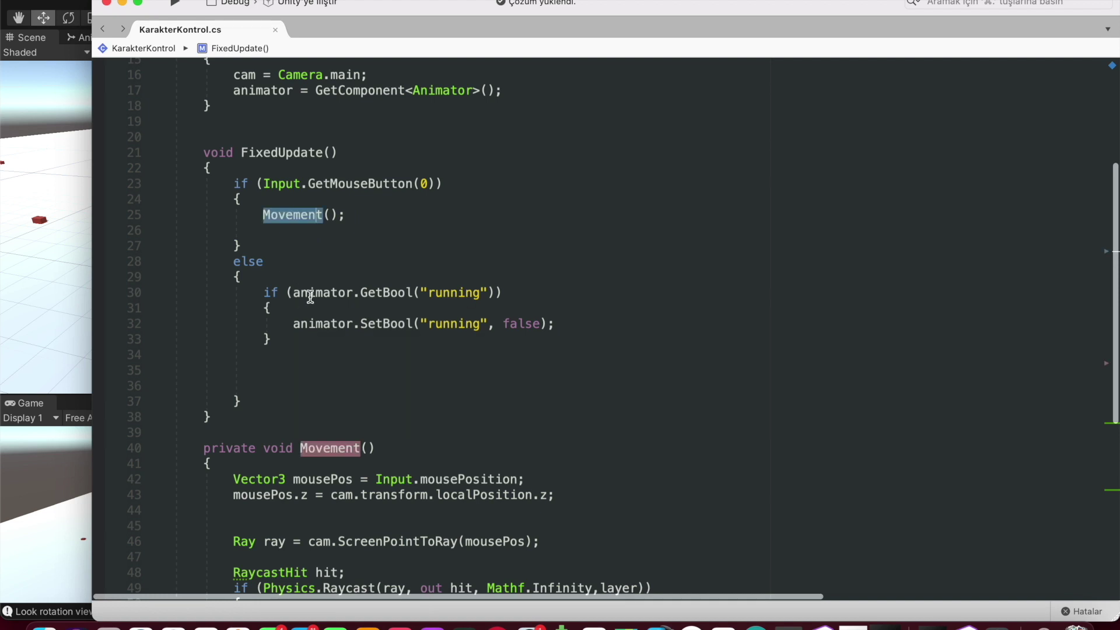
pyautogui.moveTo(293, 292); pyautogui.dragTo(495, 292)
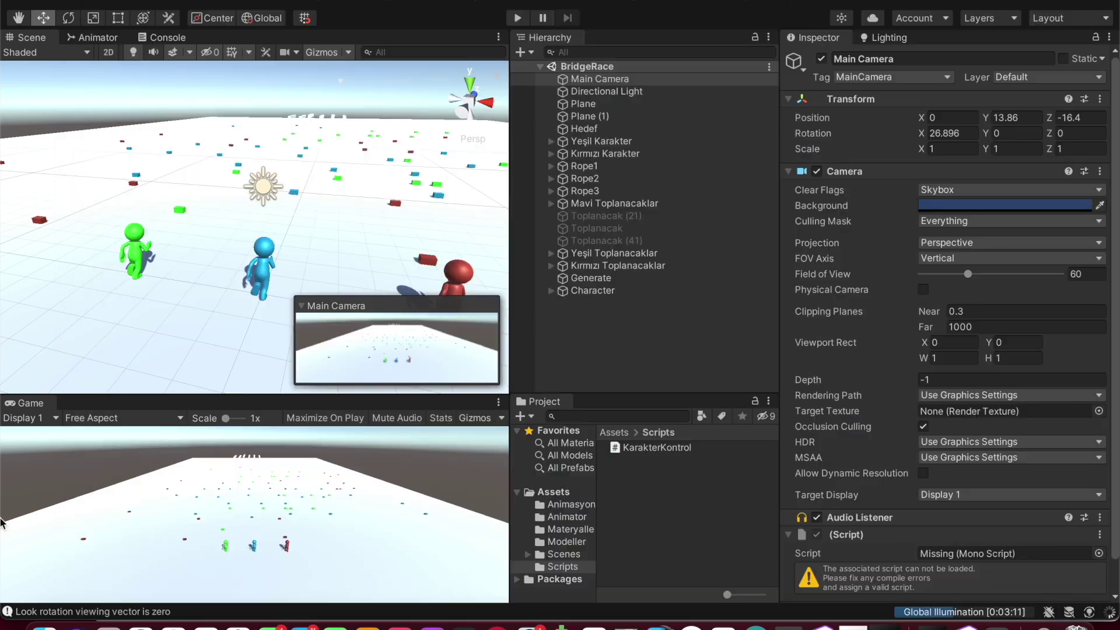
# Inspect the Animator's Idle state and its transitions to and from running
pyautogui.click(9, 506)
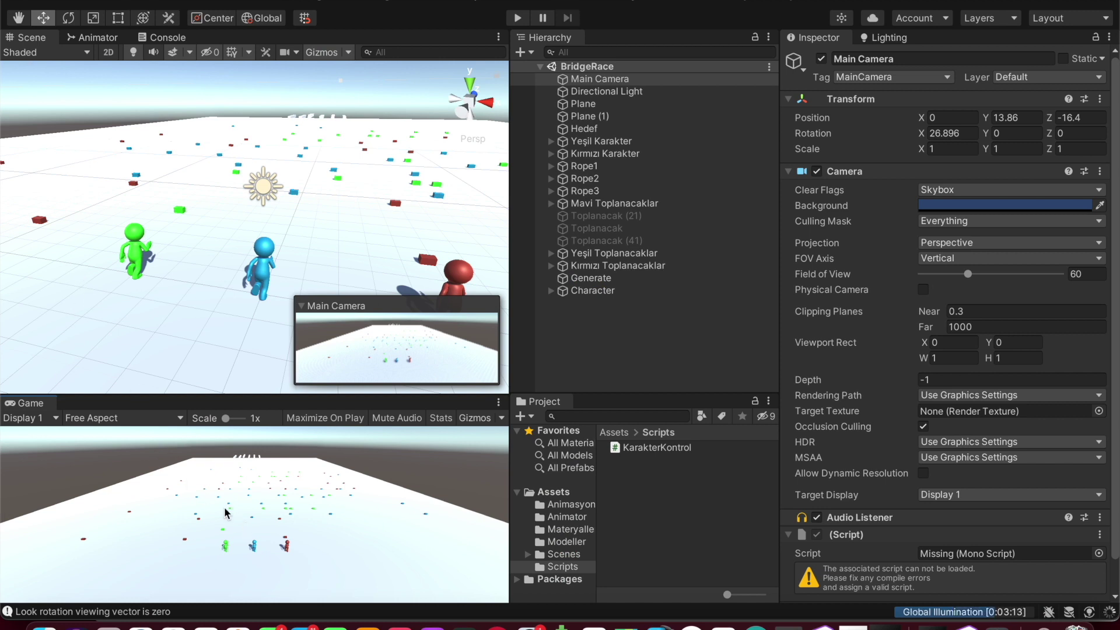
pyautogui.click(94, 37)
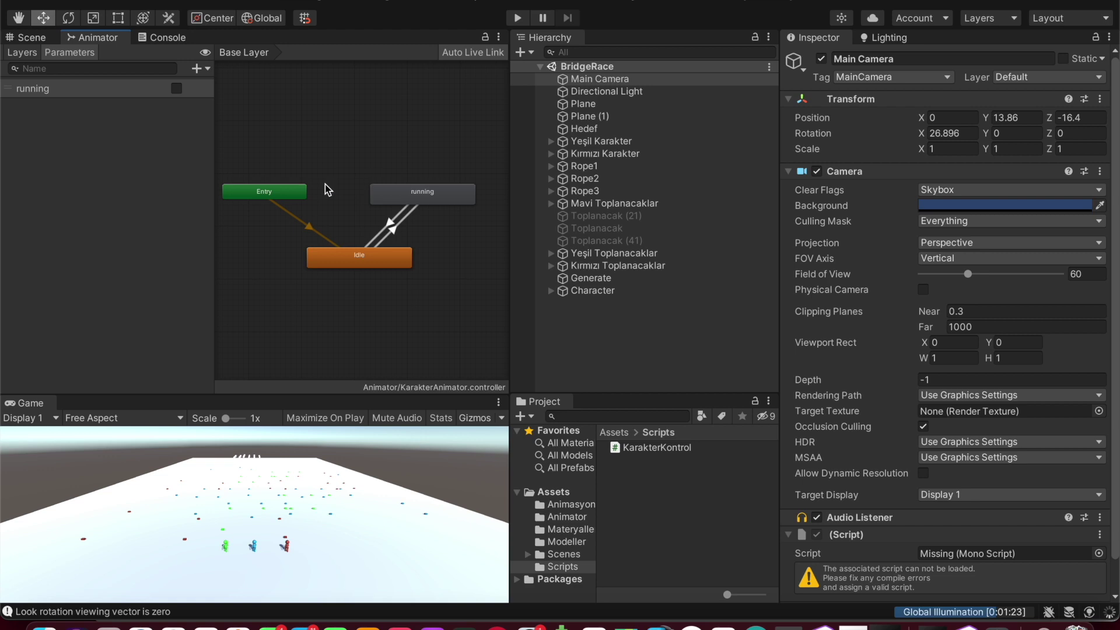
pyautogui.click(349, 260)
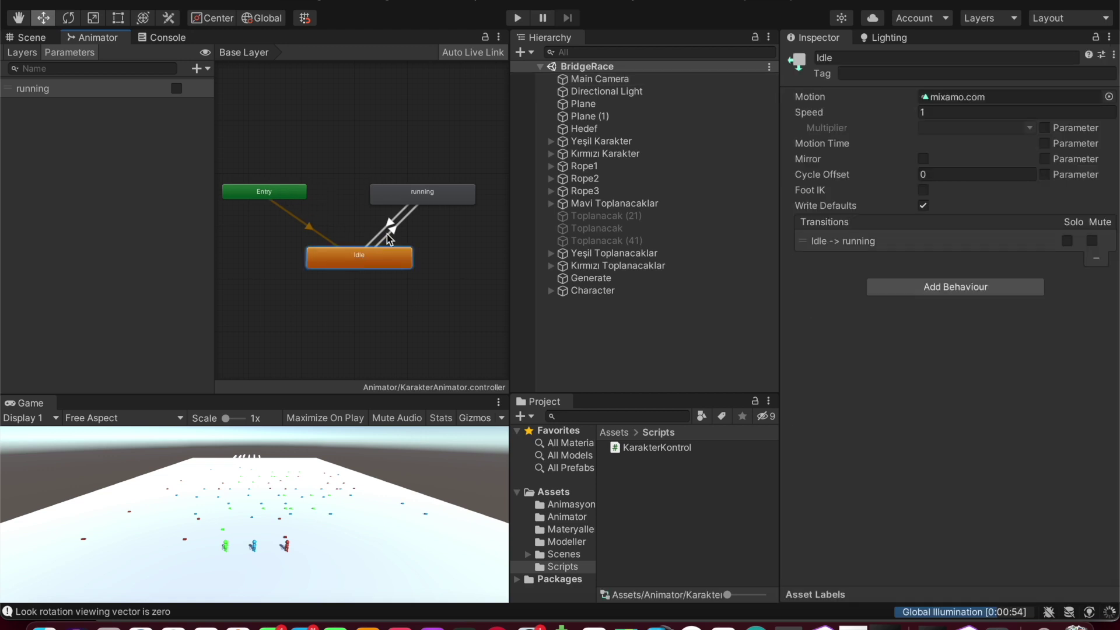
pyautogui.click(394, 216)
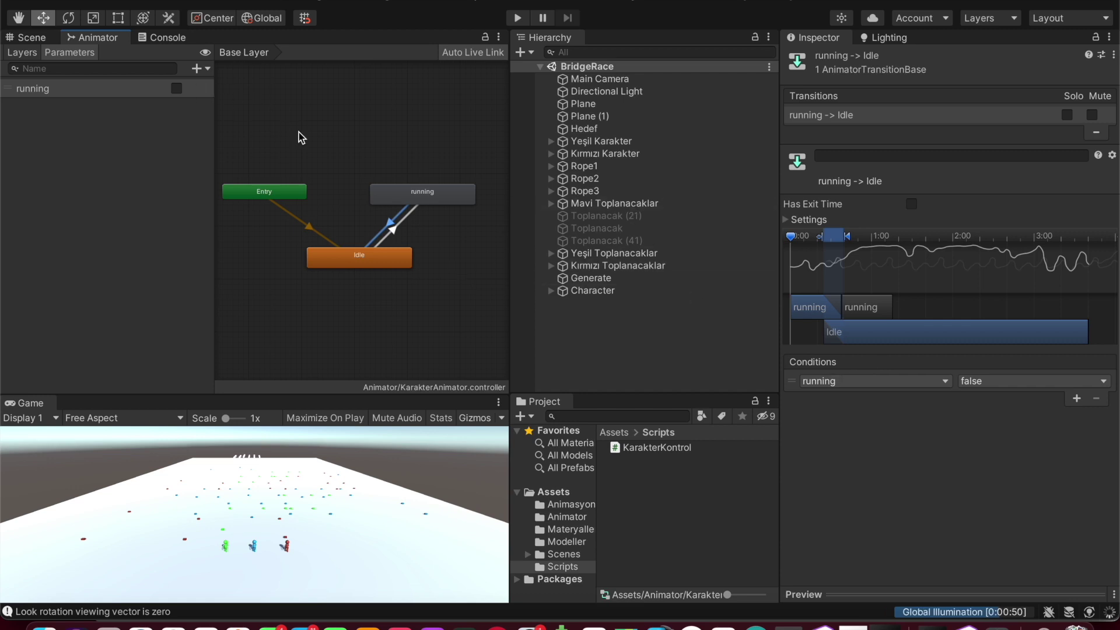
pyautogui.click(394, 236)
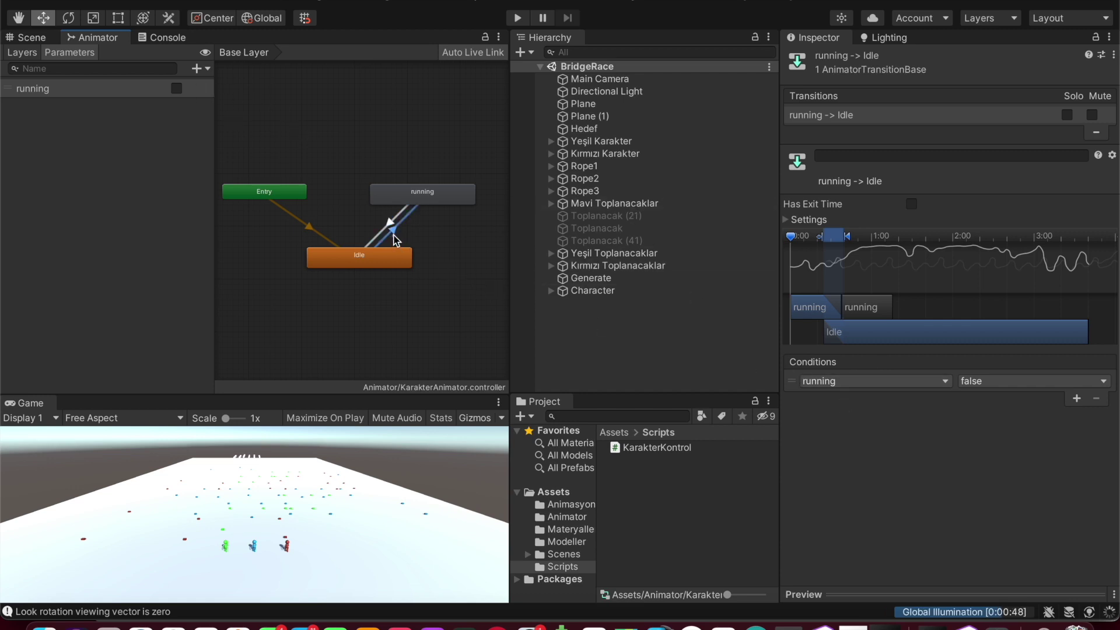
pyautogui.click(389, 226)
# Return to the 3D Scene view and bring KarakterKontrol.cs forward in Visual Studio
pyautogui.click(21, 36)
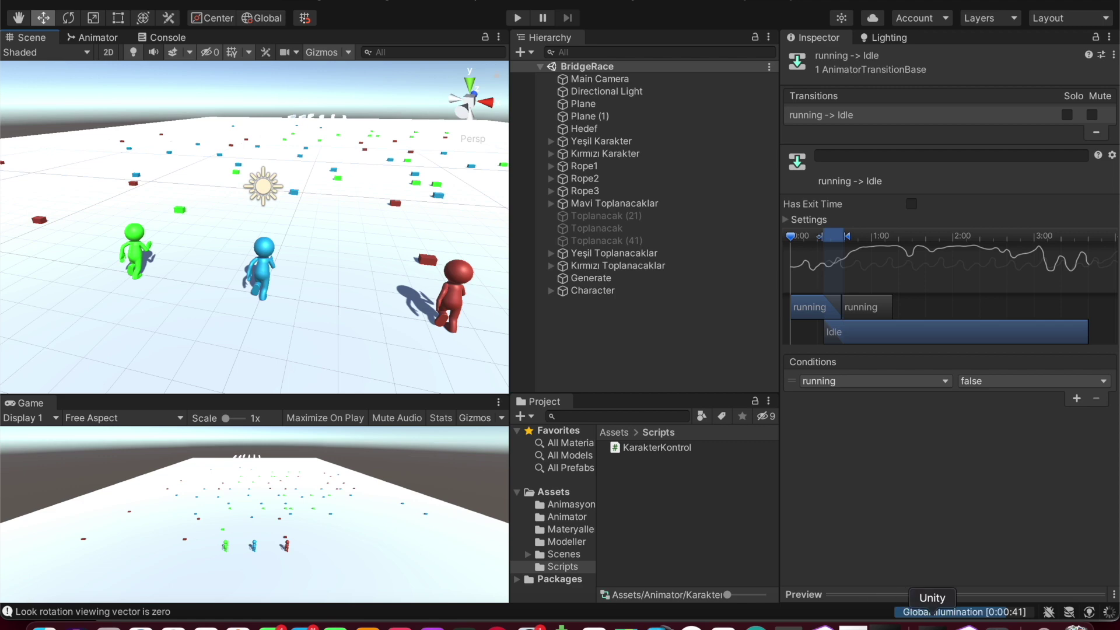
pyautogui.click(965, 624)
pyautogui.scroll(-3, 665, 525)
pyautogui.scroll(-2, 583, 525)
pyautogui.scroll(-1, 513, 525)
pyautogui.scroll(-1, 513, 525)
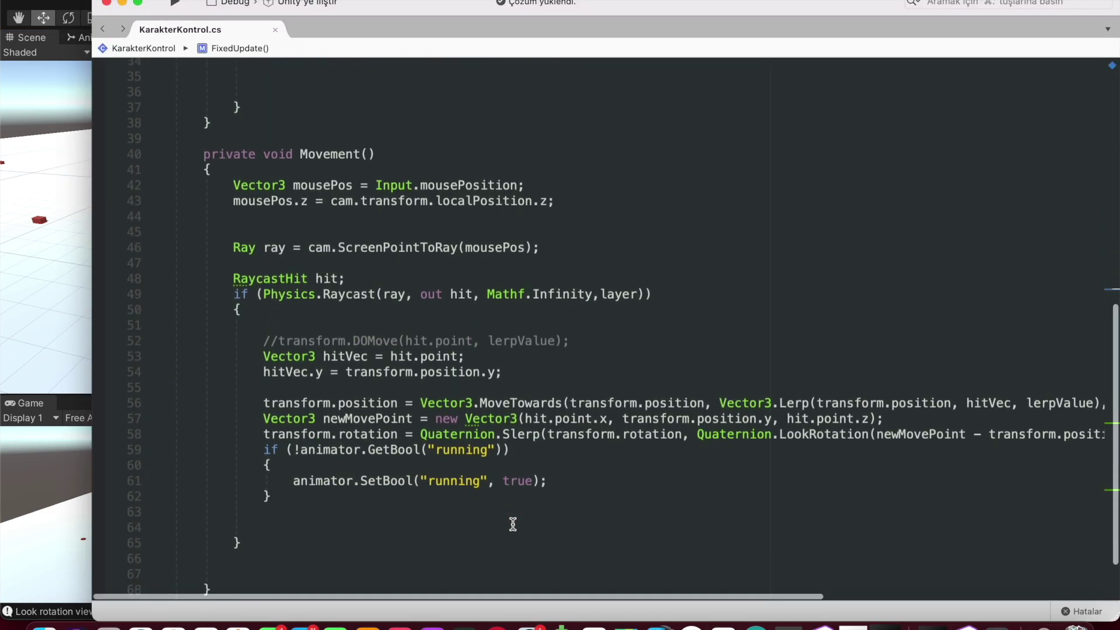
pyautogui.click(312, 185)
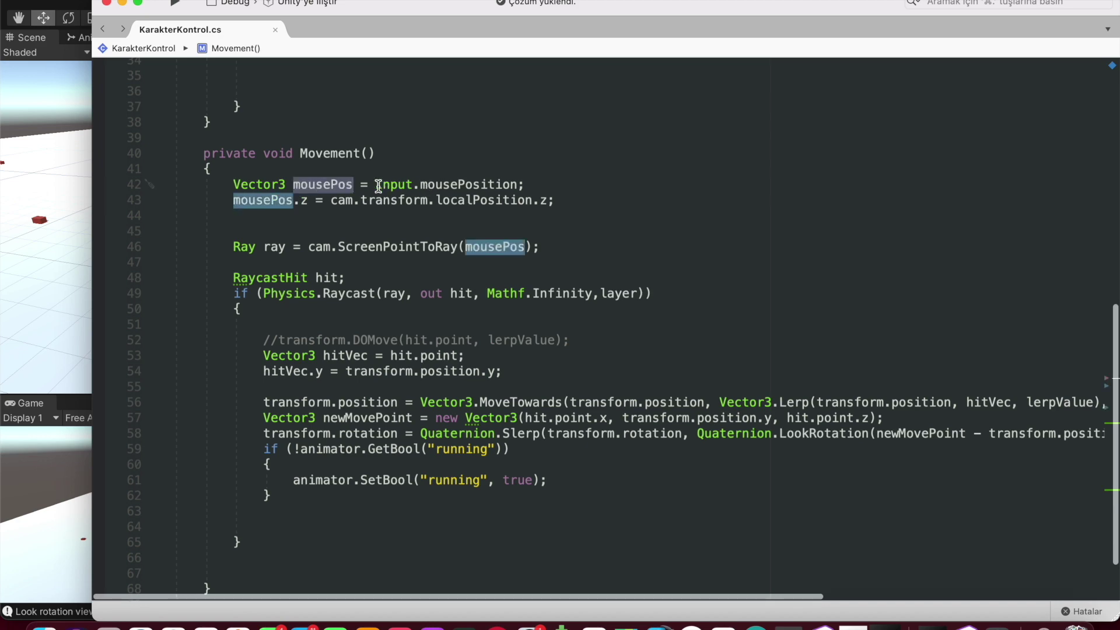
pyautogui.moveTo(375, 184); pyautogui.dragTo(567, 186)
pyautogui.press('super+Tab')
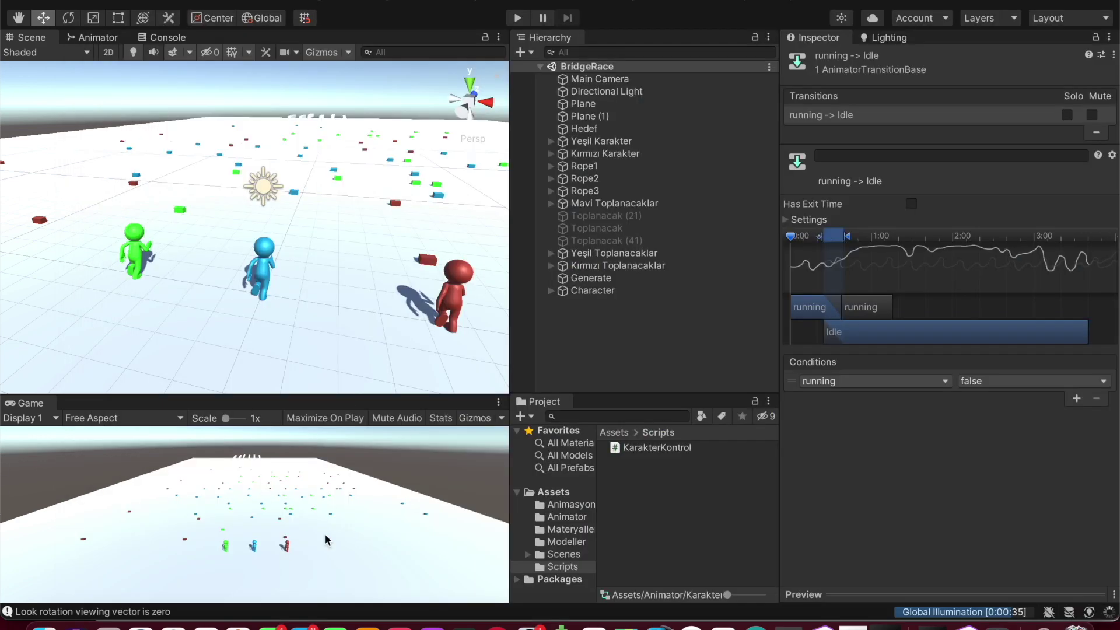
pyautogui.click(964, 624)
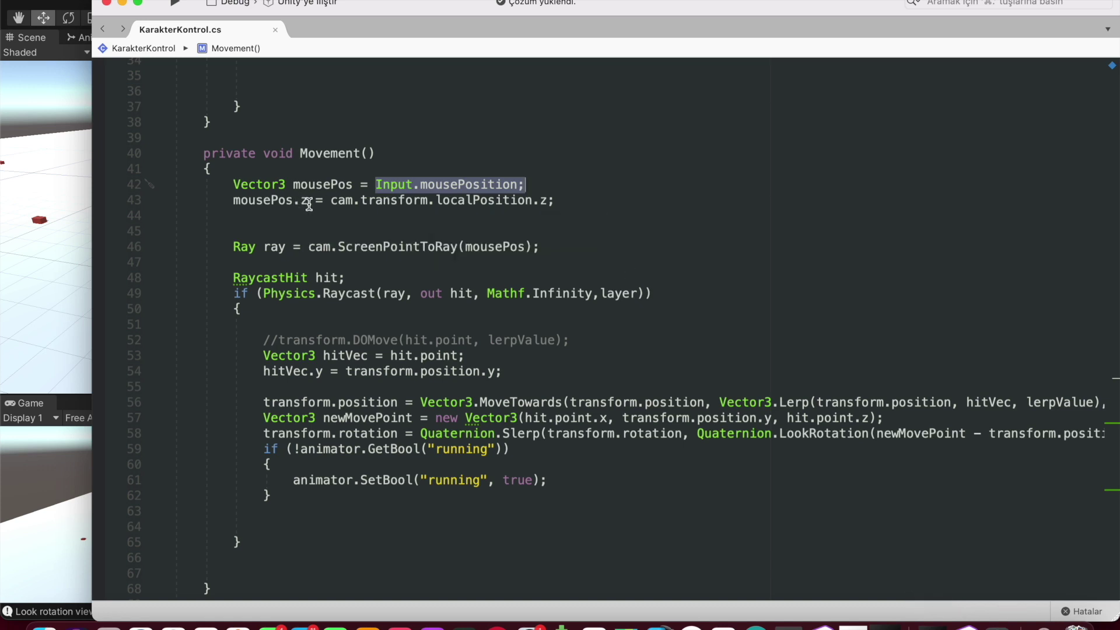
pyautogui.moveTo(308, 203); pyautogui.dragTo(233, 202)
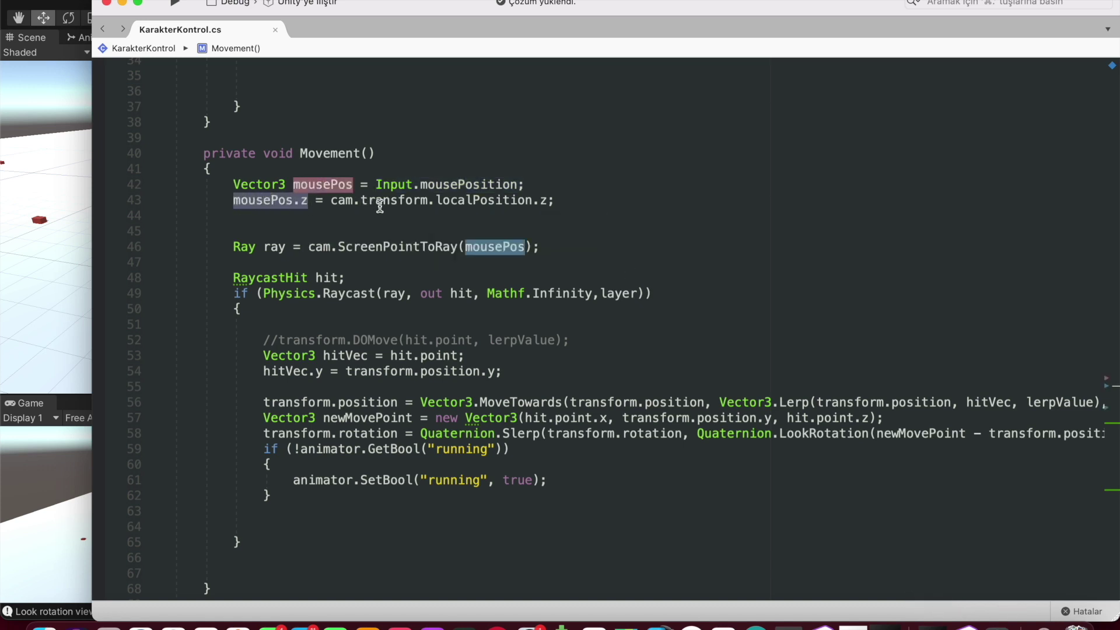
pyautogui.click(337, 211)
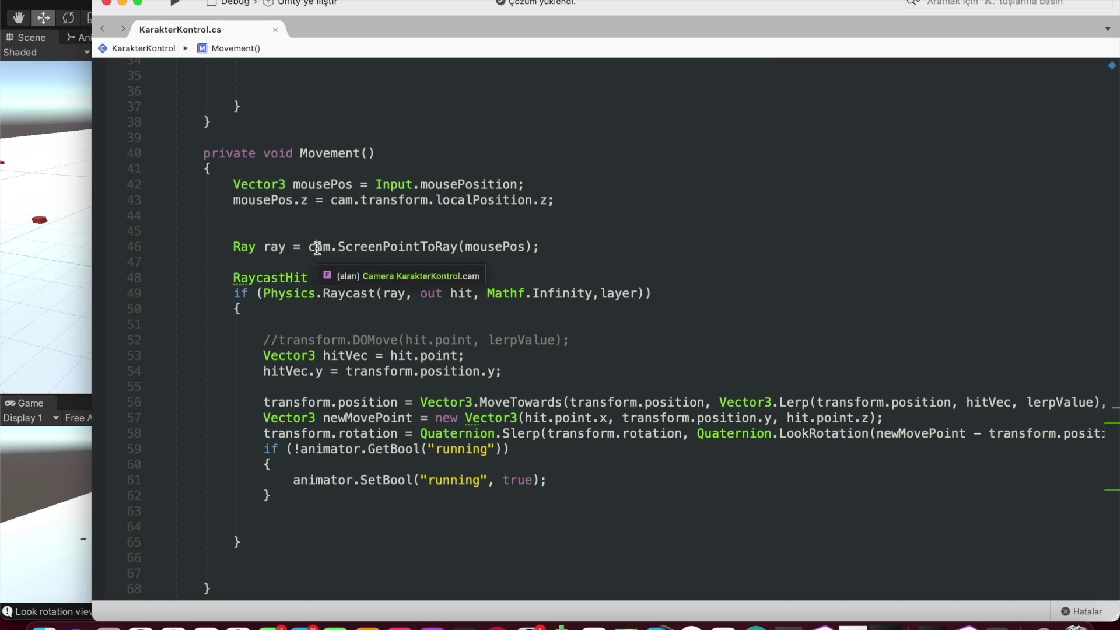
pyautogui.doubleClick(485, 248)
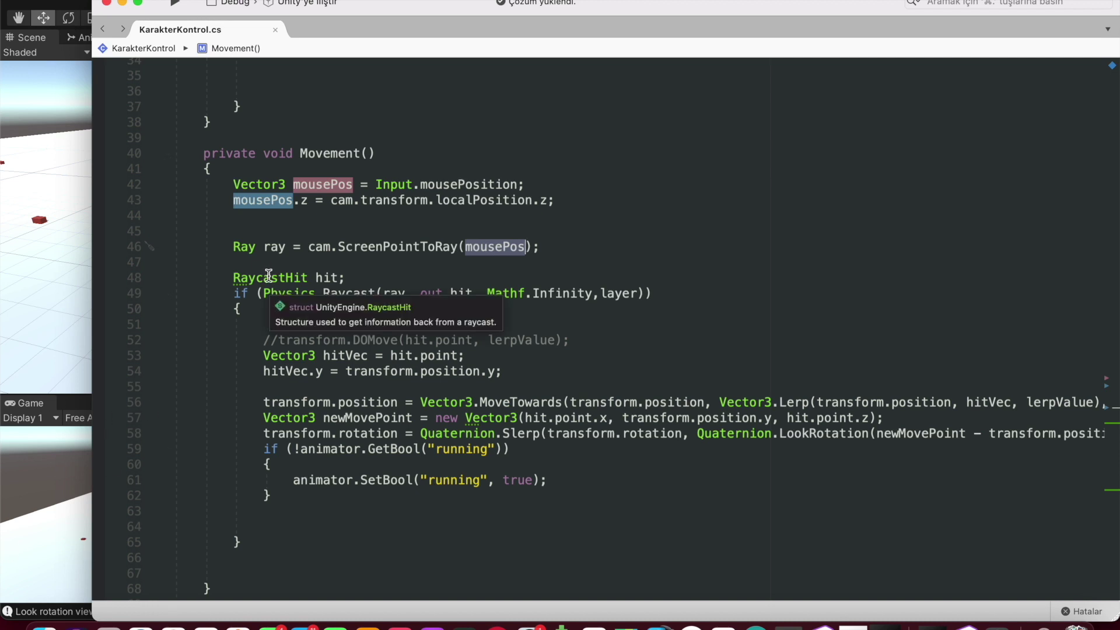
pyautogui.moveTo(219, 278); pyautogui.dragTo(353, 277)
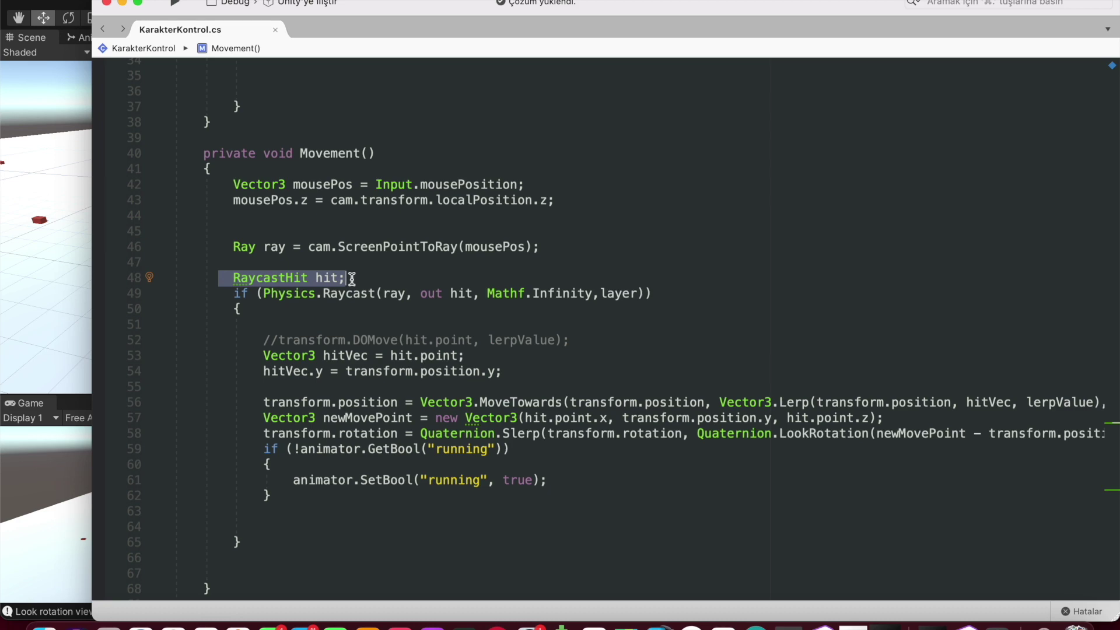
# Start play mode, then examine the Raycast call's ray, hit, Mathf.Infinity and layer arguments
pyautogui.click(2, 482)
pyautogui.press('super+p')
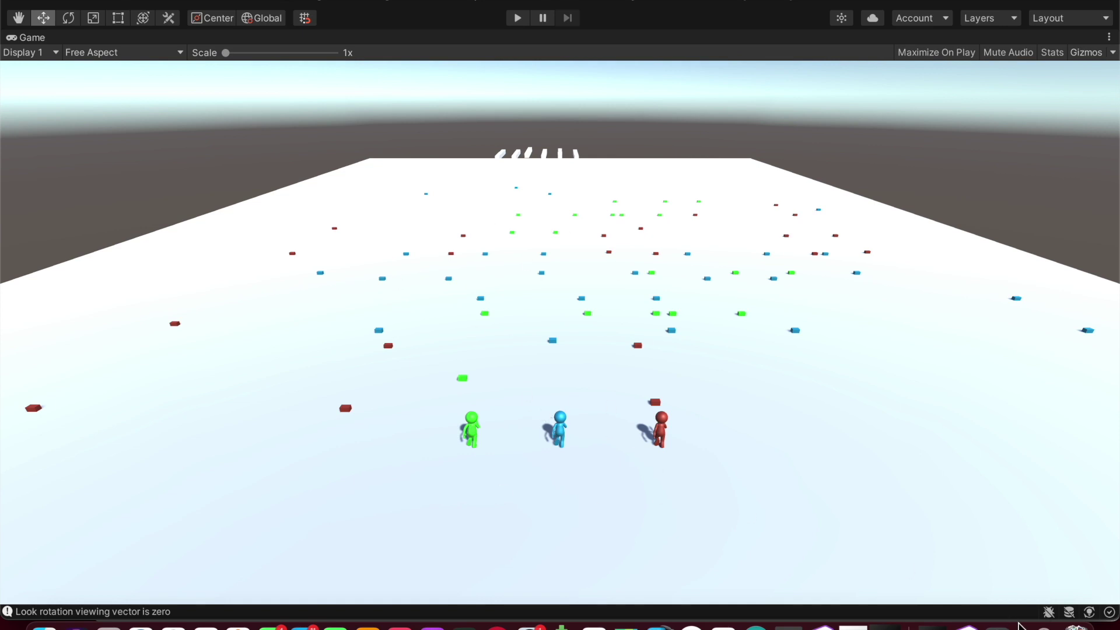
pyautogui.click(963, 626)
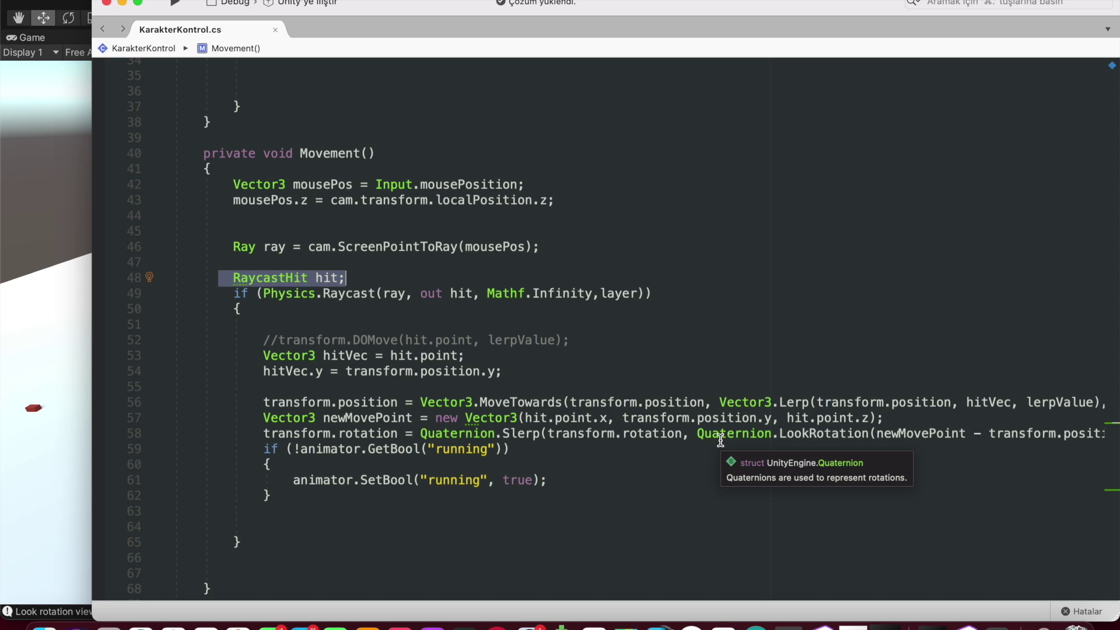
pyautogui.moveTo(233, 294); pyautogui.dragTo(454, 294)
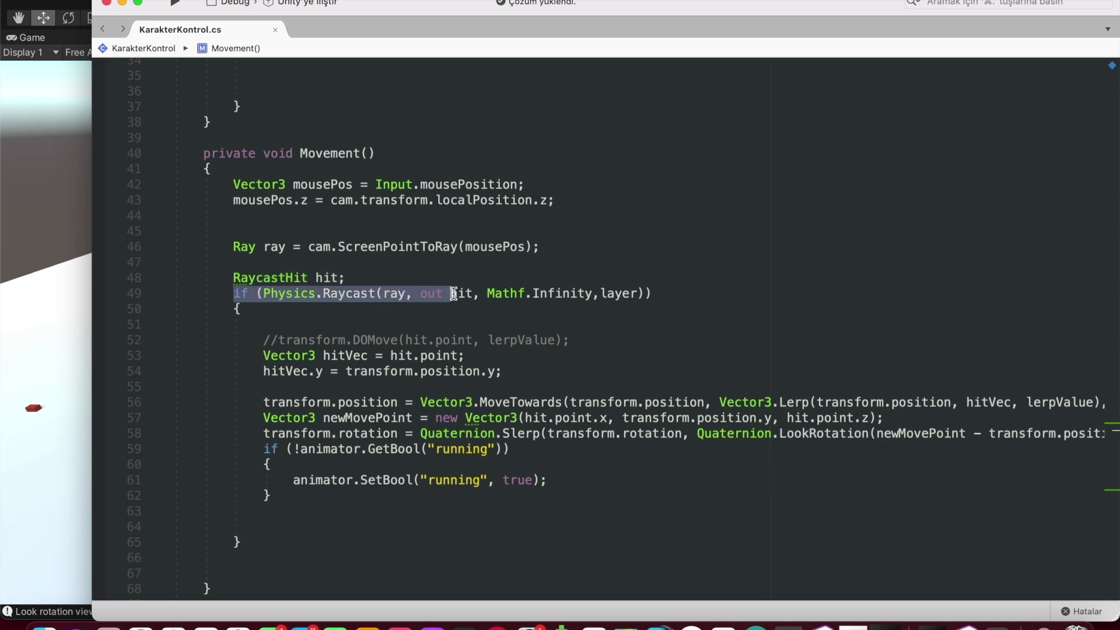
pyautogui.click(388, 295)
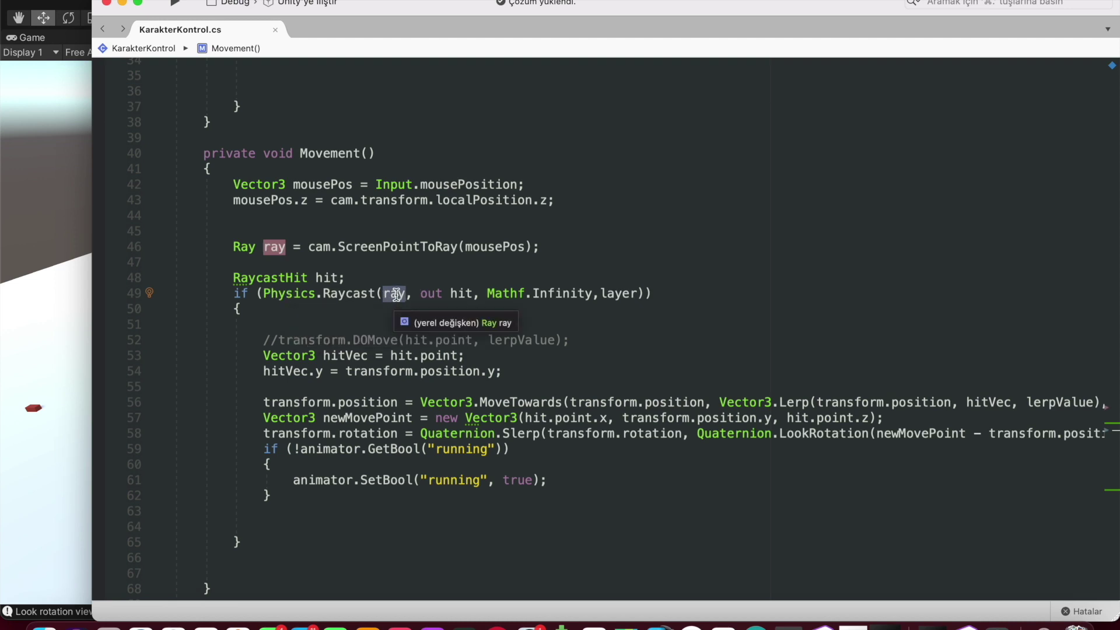
pyautogui.doubleClick(456, 295)
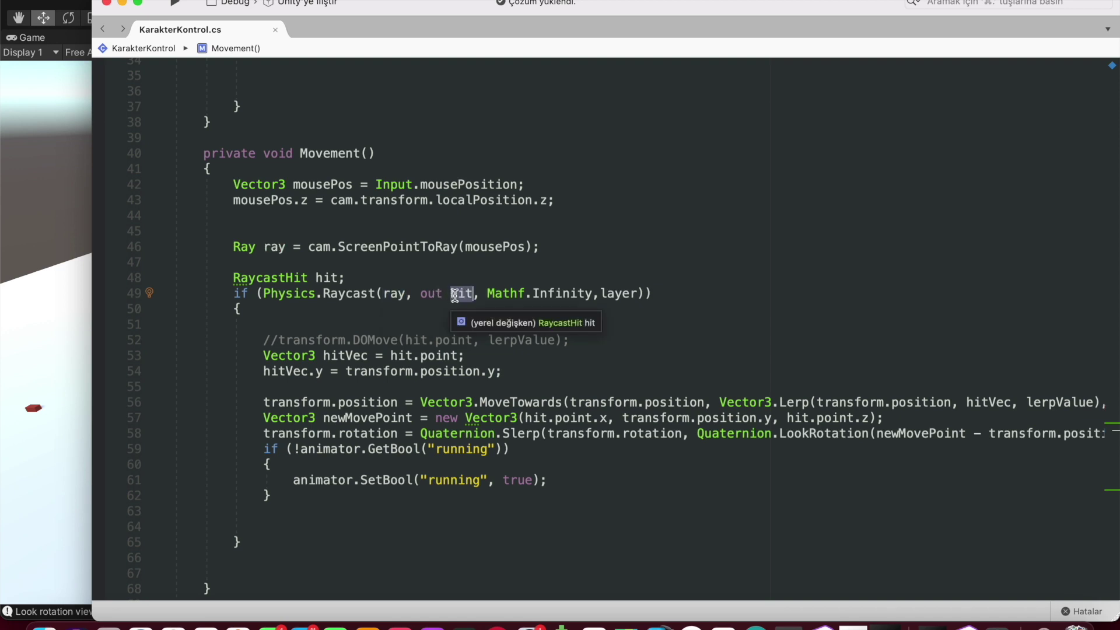
pyautogui.click(431, 295)
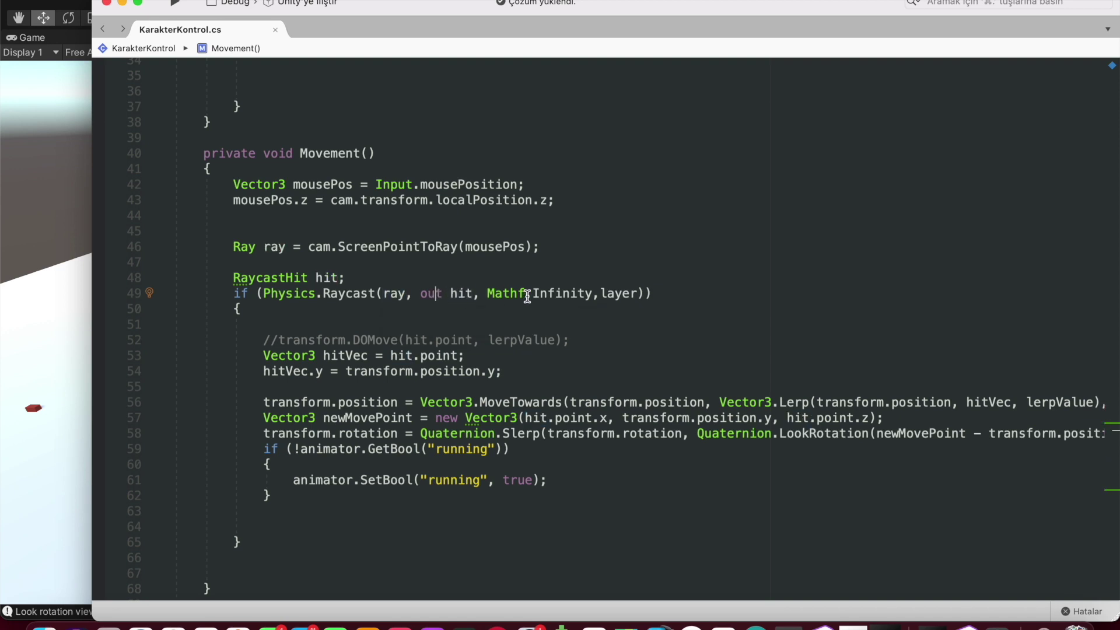
pyautogui.moveTo(489, 296); pyautogui.dragTo(600, 298)
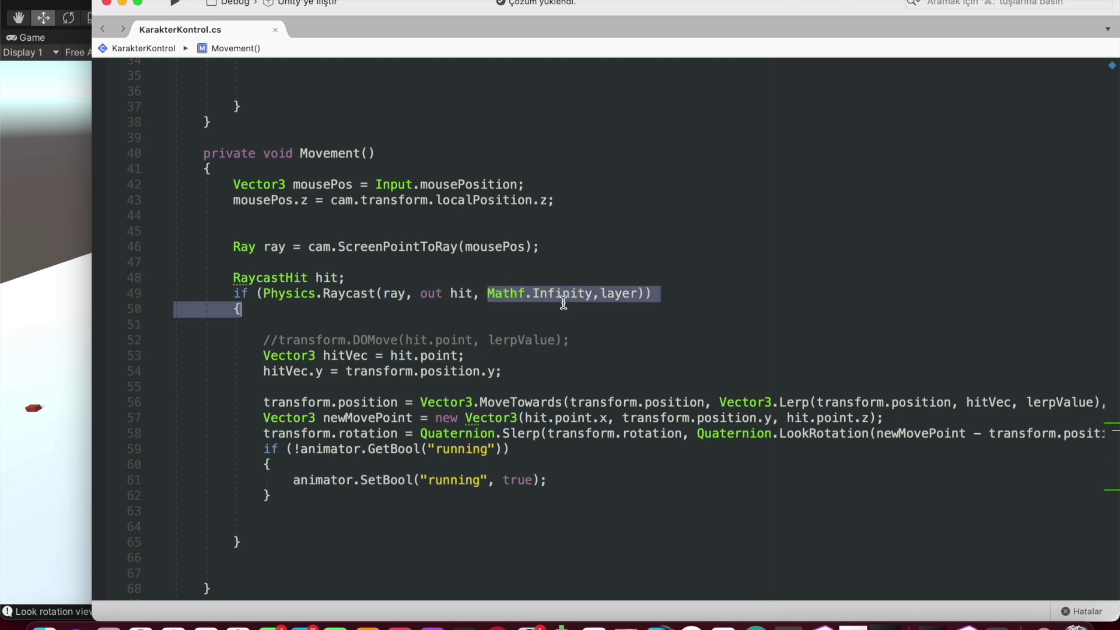
pyautogui.doubleClick(600, 298)
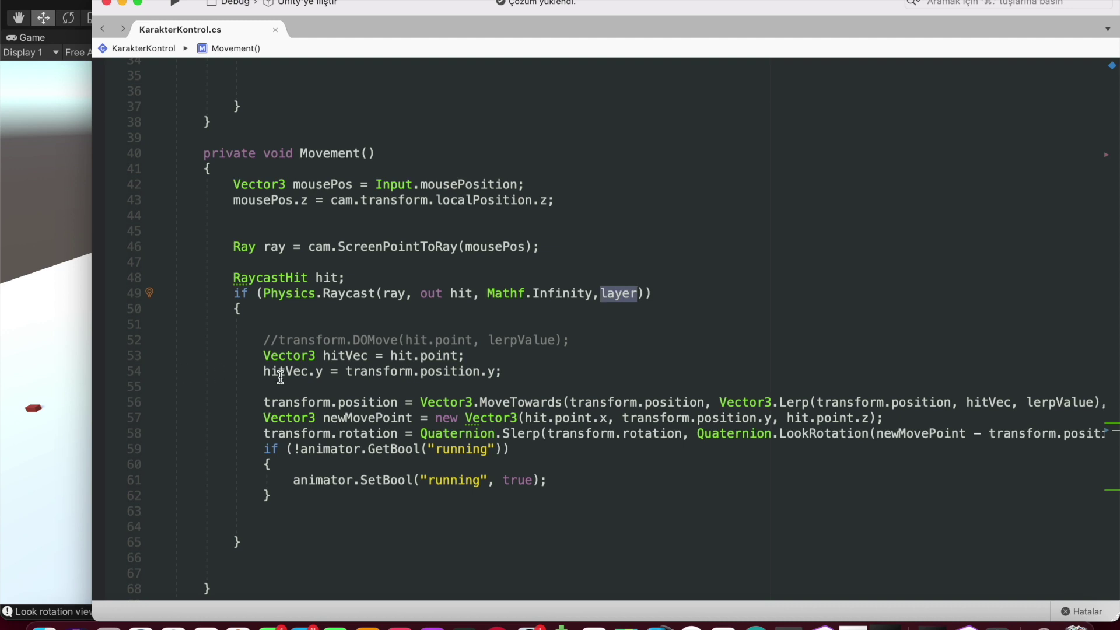
# Delete the commented-out //transform.DOMove line on line 52
pyautogui.scroll(-3, 304, 345)
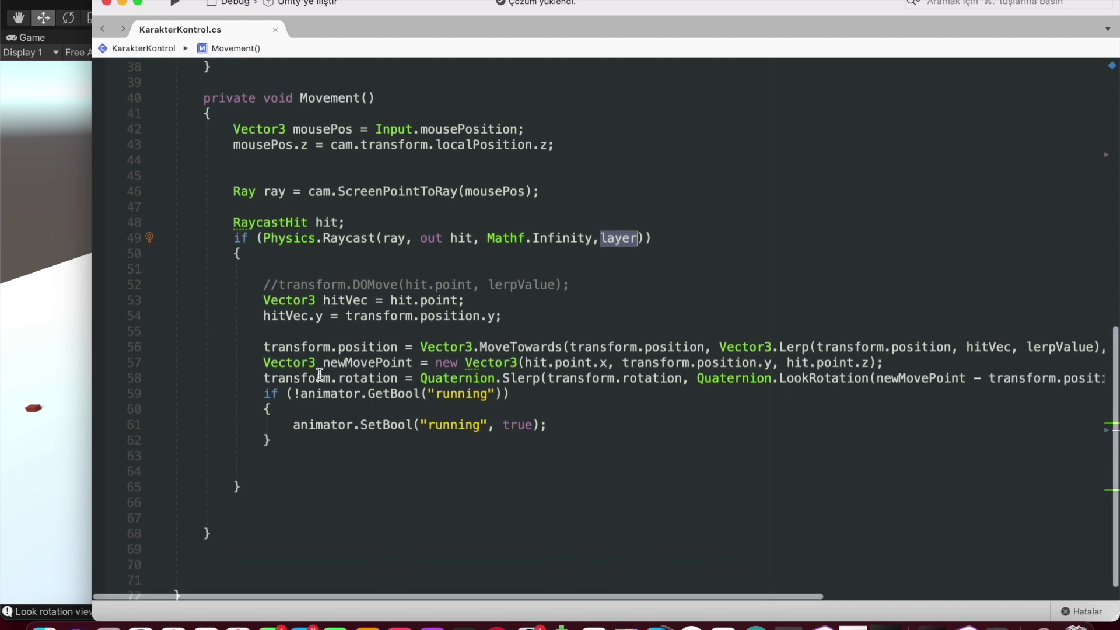
pyautogui.moveTo(256, 284); pyautogui.dragTo(561, 290)
pyautogui.press('BackSpace')
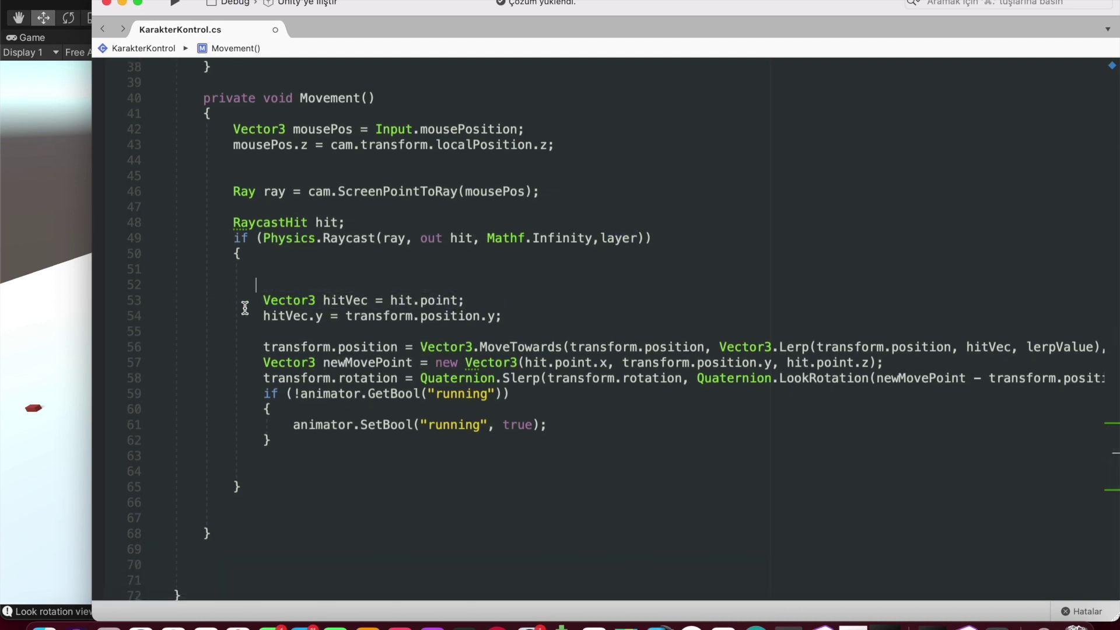
# Remove the blank lines above hitVec, then highlight hitVec, hit.point and hitVec.y
pyautogui.press('BackSpace')
pyautogui.press('BackSpace')
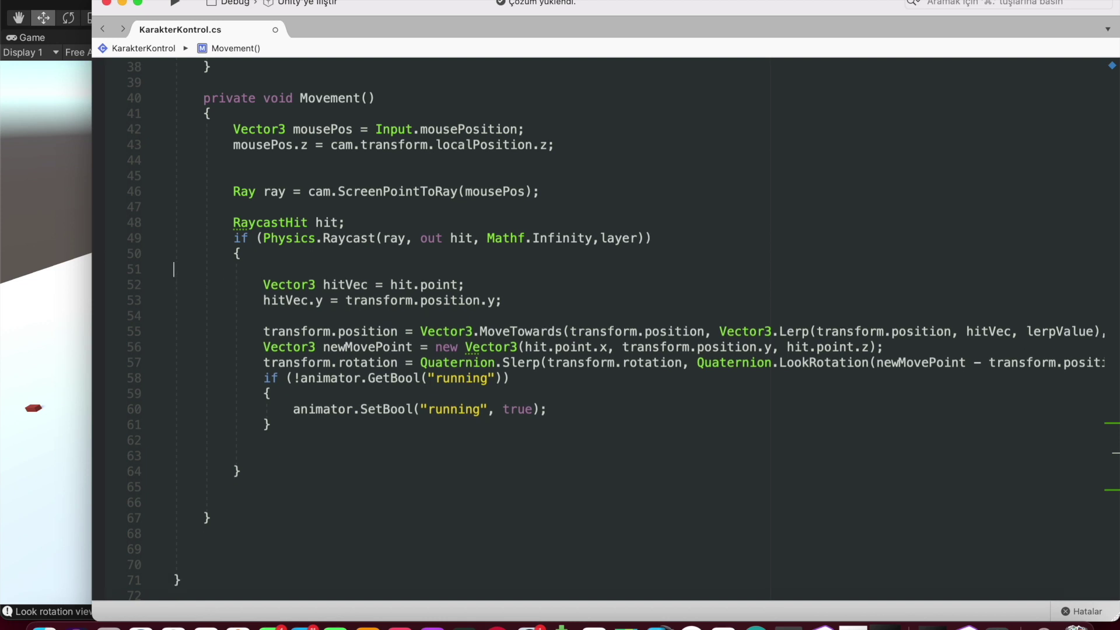
pyautogui.press('BackSpace')
pyautogui.doubleClick(332, 263)
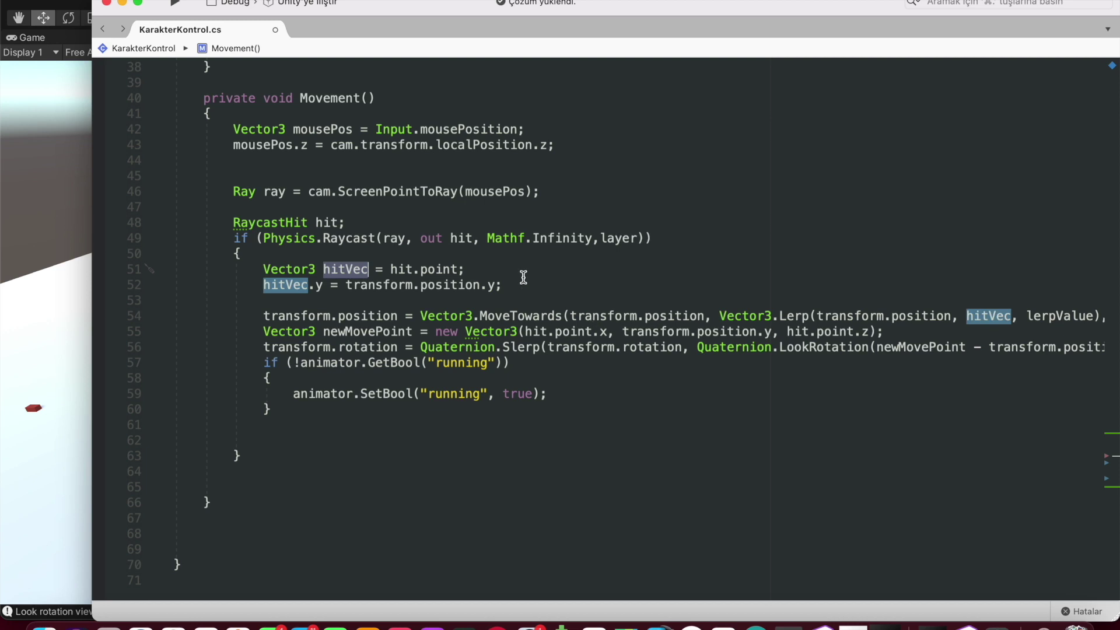
pyautogui.moveTo(397, 269); pyautogui.dragTo(464, 271)
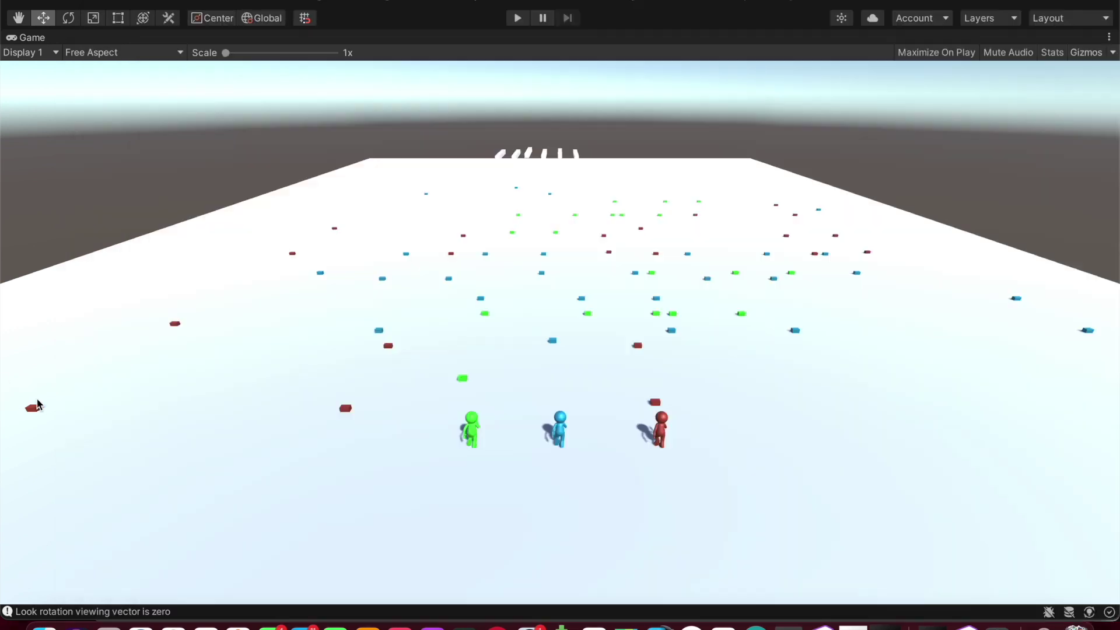
pyautogui.click(4, 408)
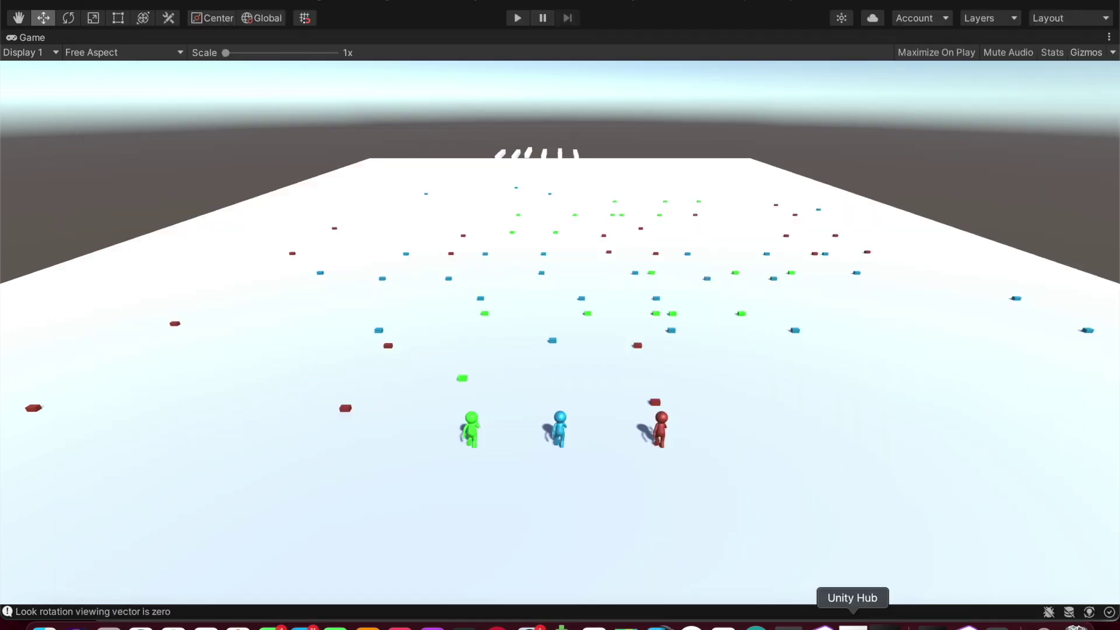
pyautogui.click(964, 626)
pyautogui.doubleClick(277, 285)
pyautogui.moveTo(258, 287); pyautogui.dragTo(320, 287)
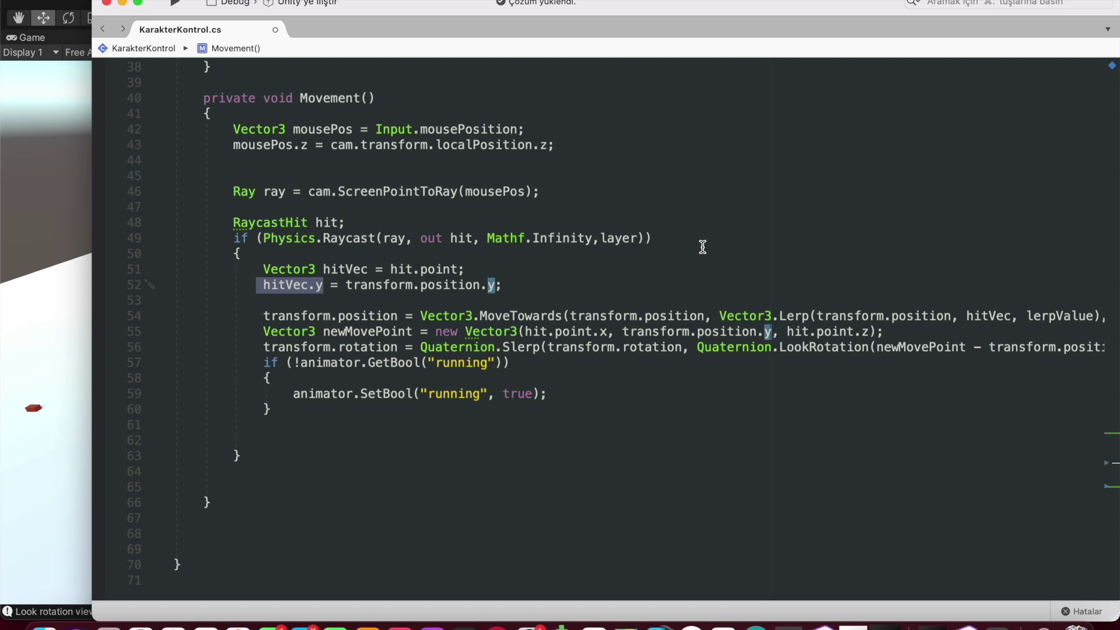
# Walk through line 54, where transform.position moves toward hitVec via MoveTowards
pyautogui.moveTo(392, 290)
pyautogui.moveTo(520, 315)
pyautogui.moveTo(265, 322)
pyautogui.moveTo(263, 315); pyautogui.dragTo(399, 316)
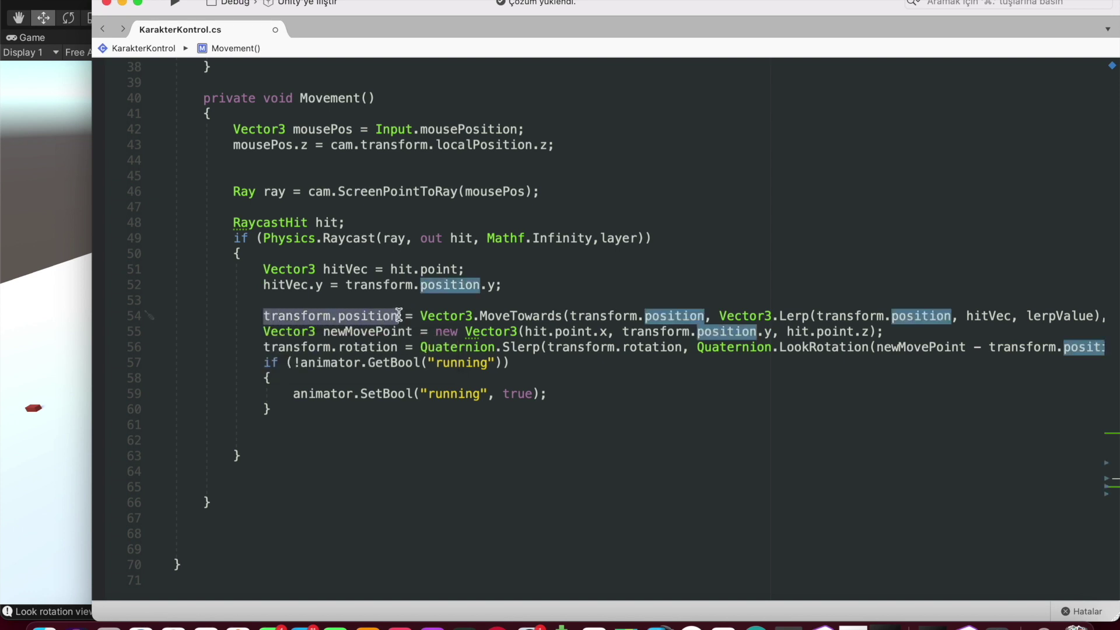
pyautogui.click(245, 321)
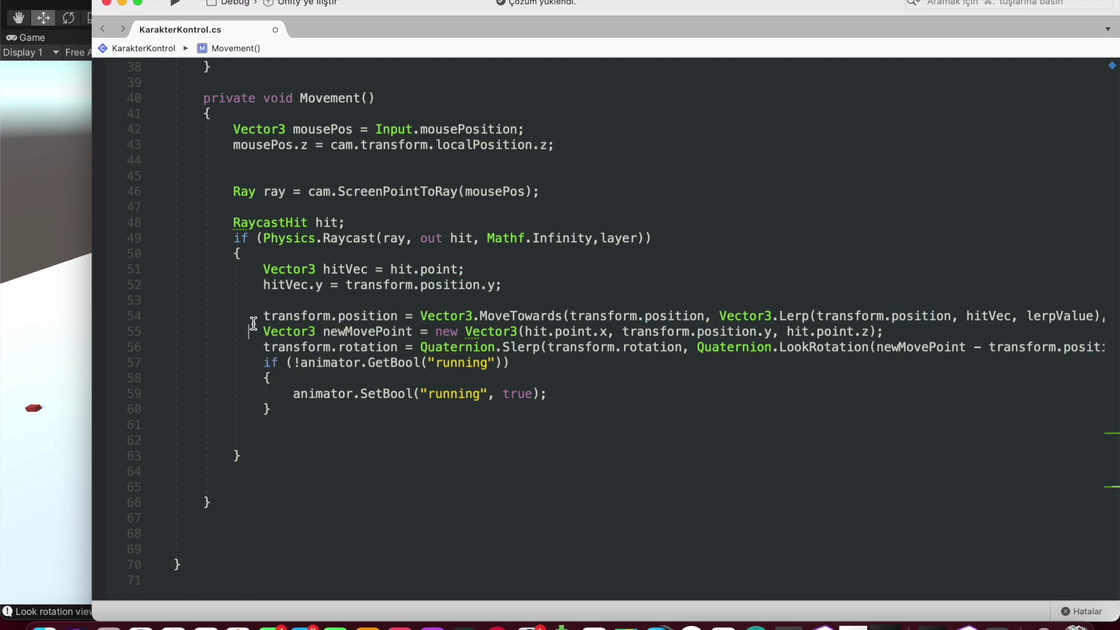
pyautogui.hscroll(3, 580, 341)
pyautogui.moveTo(311, 316); pyautogui.dragTo(660, 316)
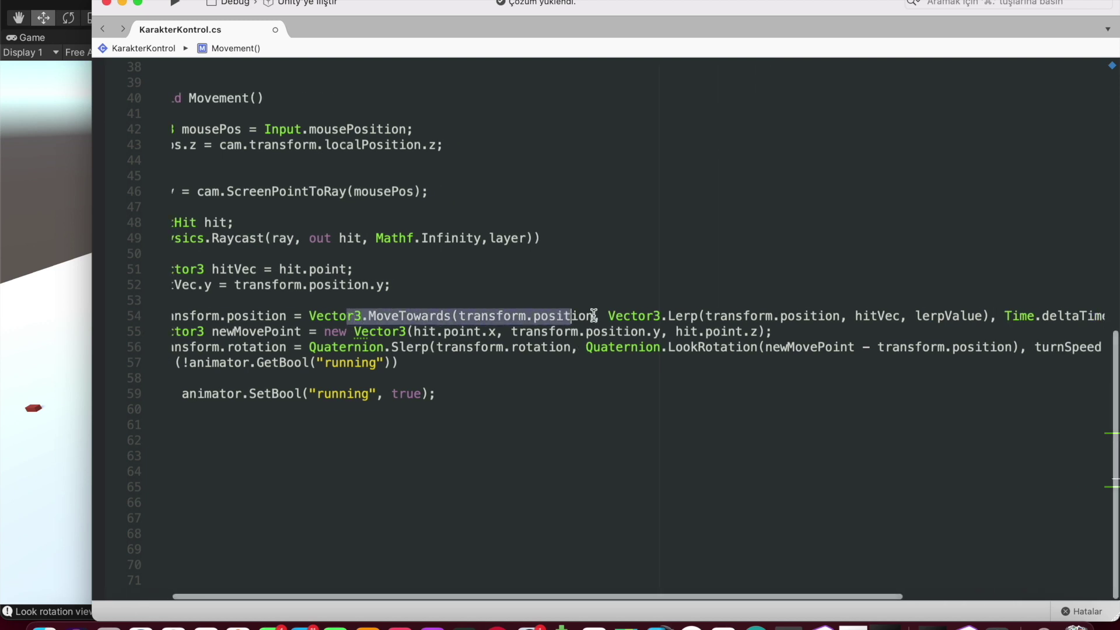
pyautogui.tripleClick(411, 318)
pyautogui.hscroll(5, 595, 406)
pyautogui.hscroll(3, 595, 405)
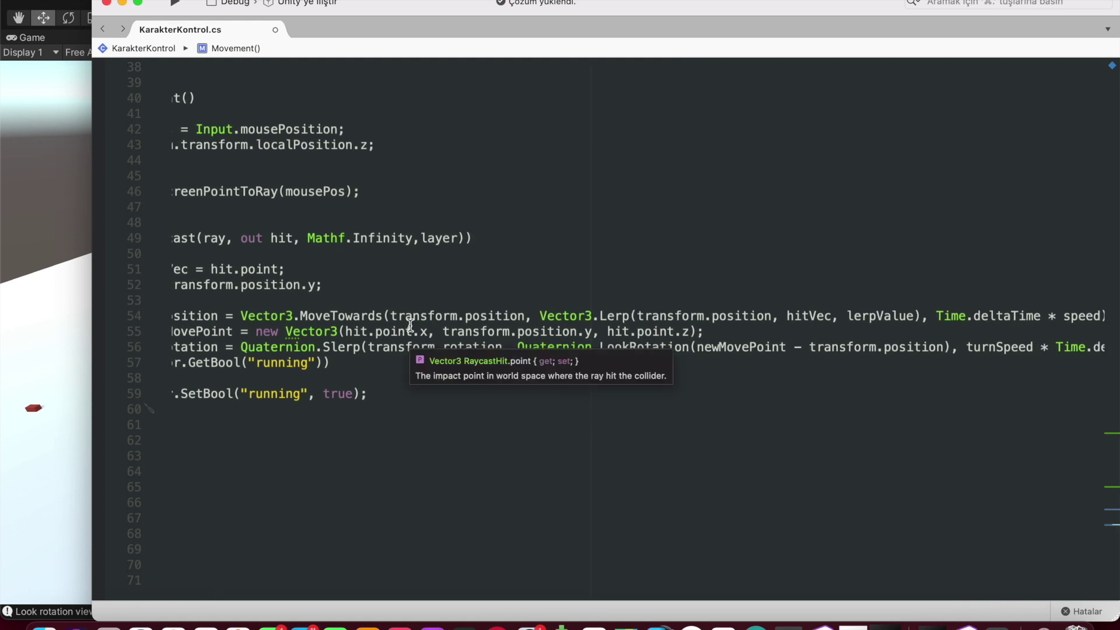
pyautogui.hscroll(-3, 369, 321)
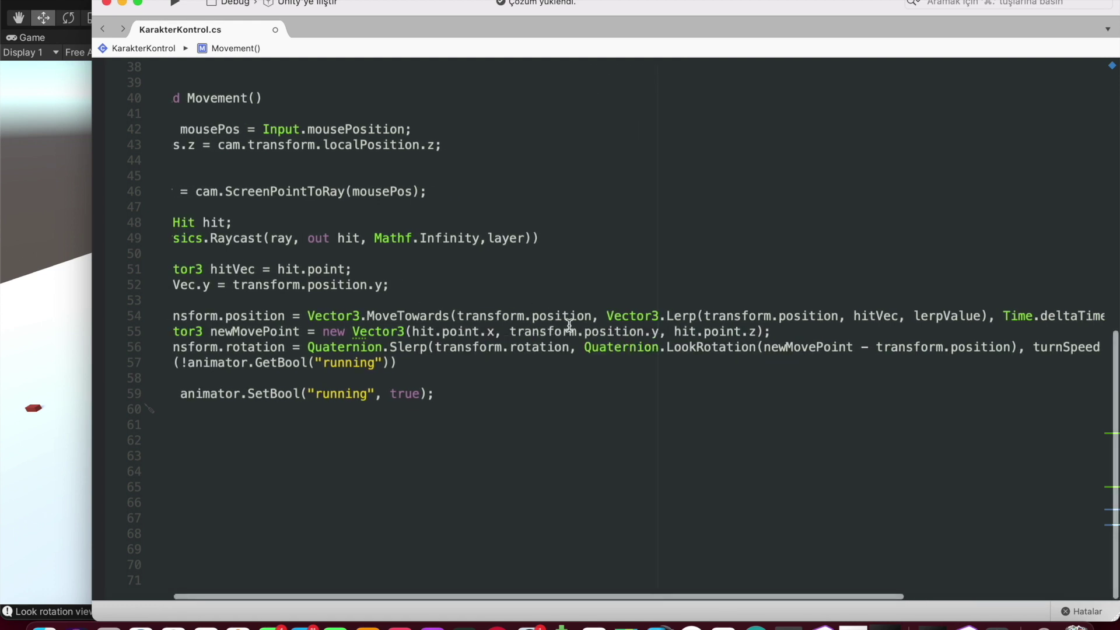
pyautogui.click(377, 303)
pyautogui.hscroll(-2, 377, 302)
pyautogui.write('Vec')
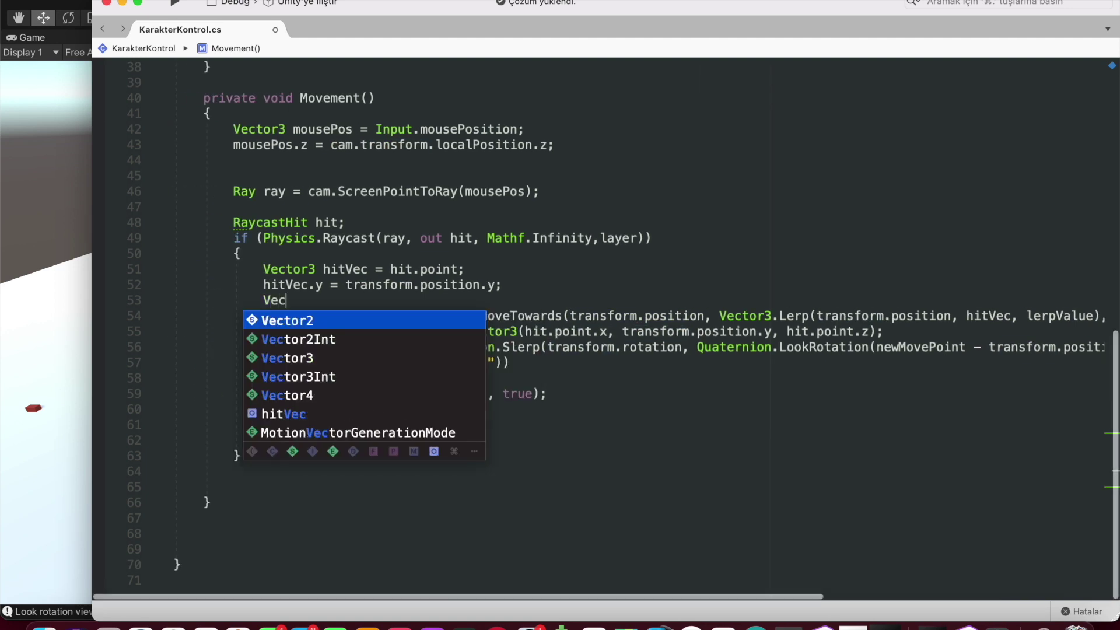
pyautogui.write('.mov(')
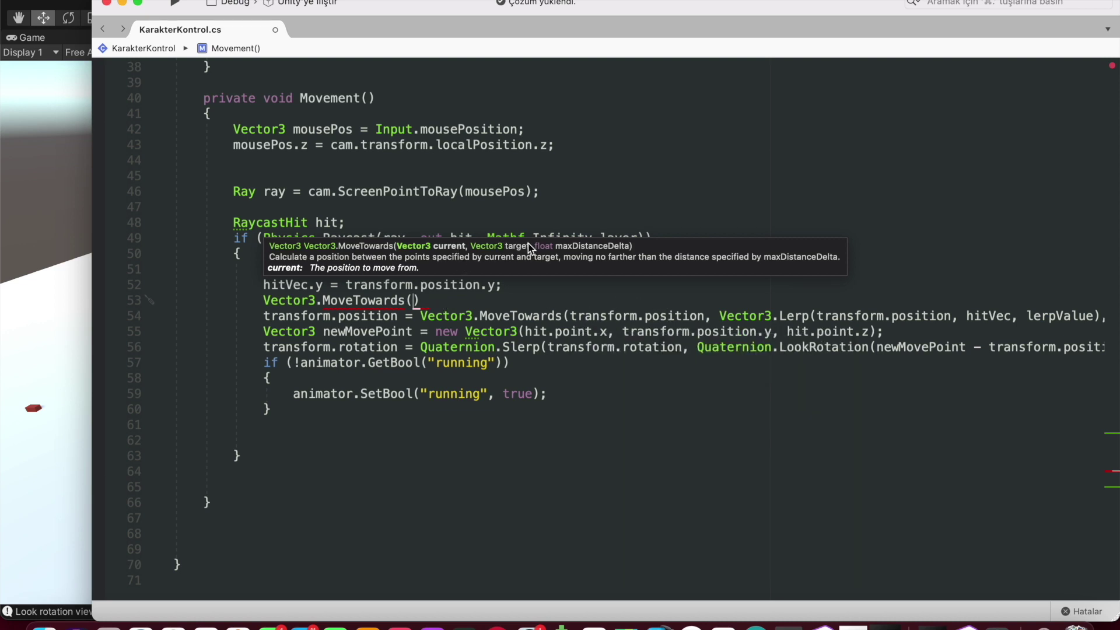
pyautogui.moveTo(257, 299); pyautogui.dragTo(410, 299)
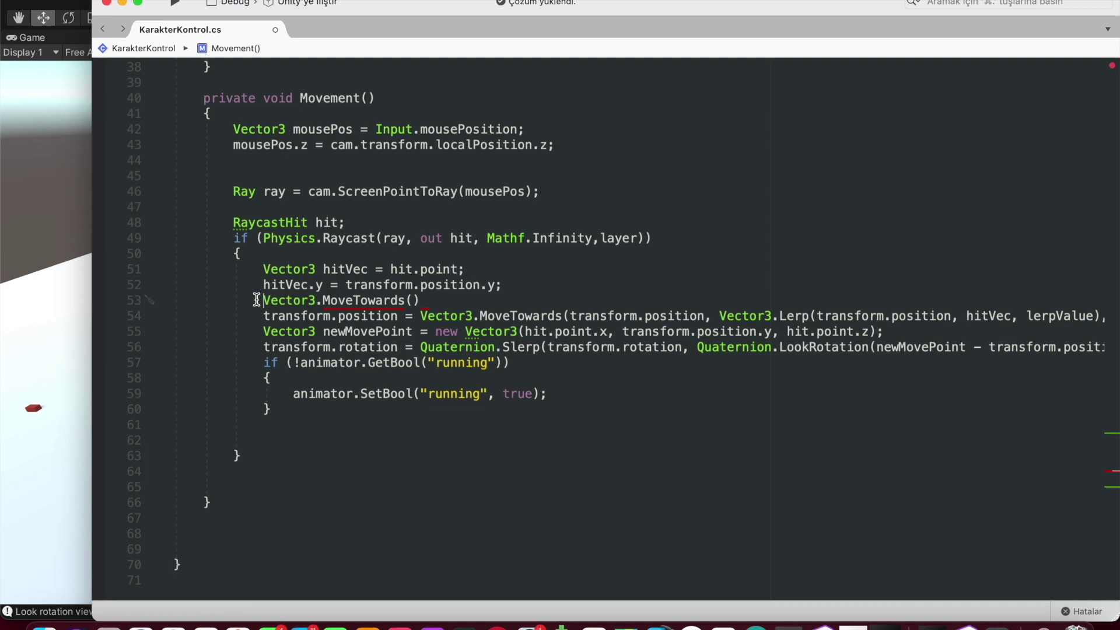
pyautogui.press('BackSpace')
pyautogui.hscroll(5, 728, 302)
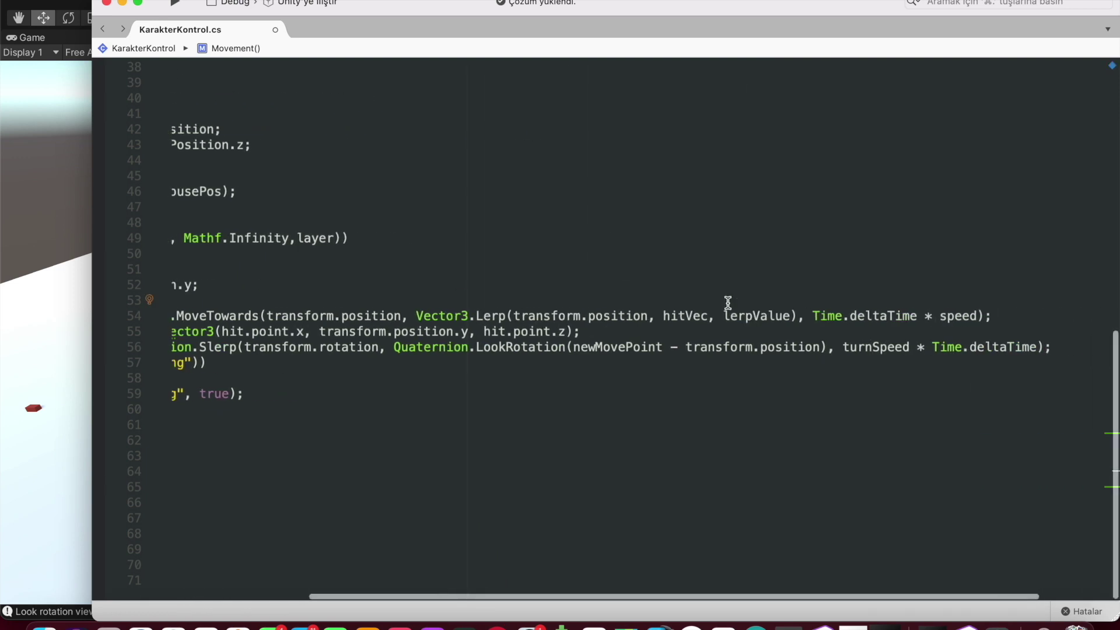
pyautogui.hscroll(-5, 677, 309)
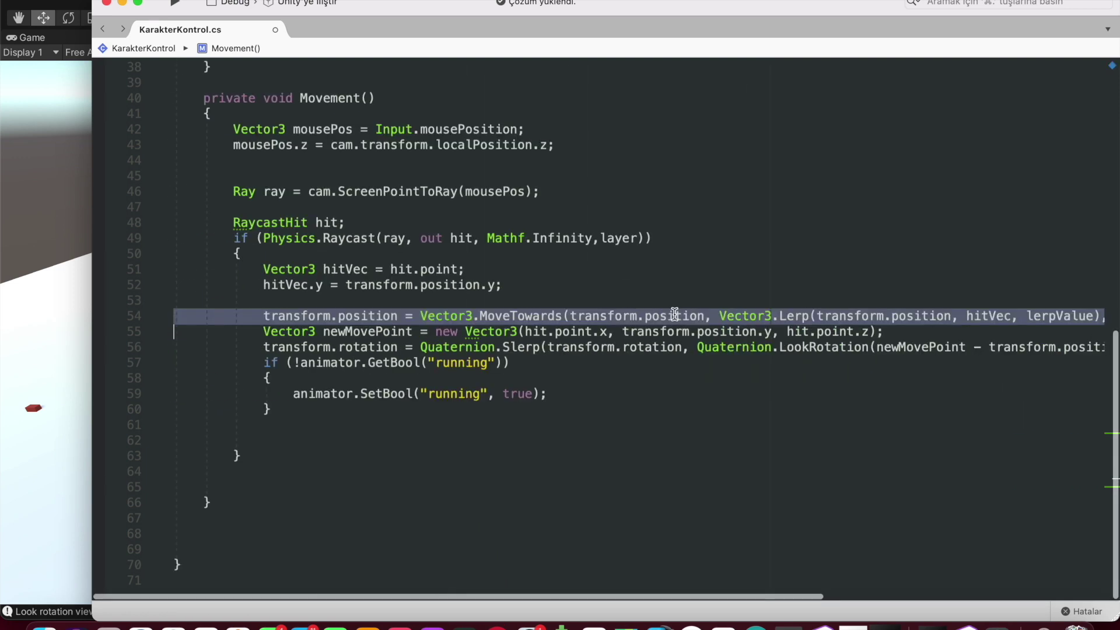
pyautogui.hscroll(5, 846, 310)
pyautogui.doubleClick(766, 315)
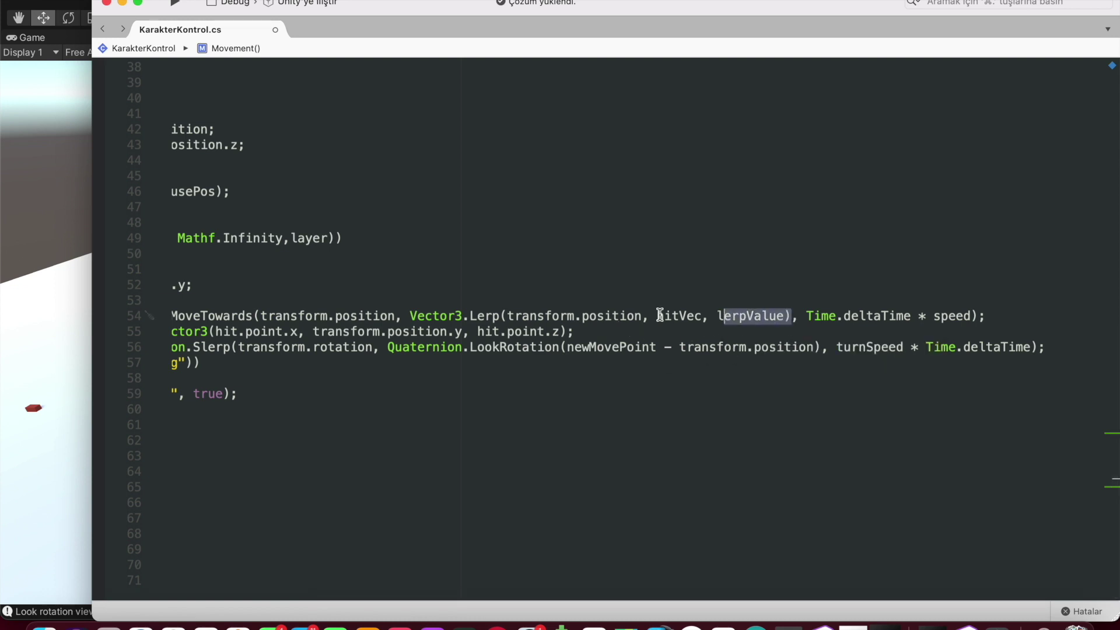
pyautogui.moveTo(791, 316); pyautogui.dragTo(411, 318)
pyautogui.click(572, 300)
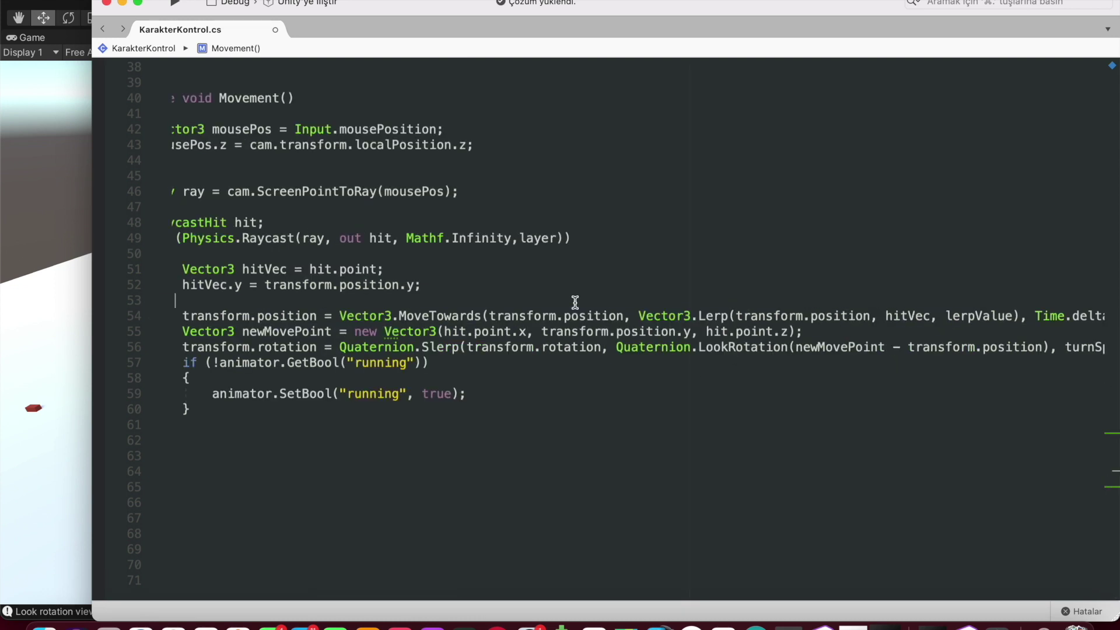
pyautogui.hscroll(3, 685, 300)
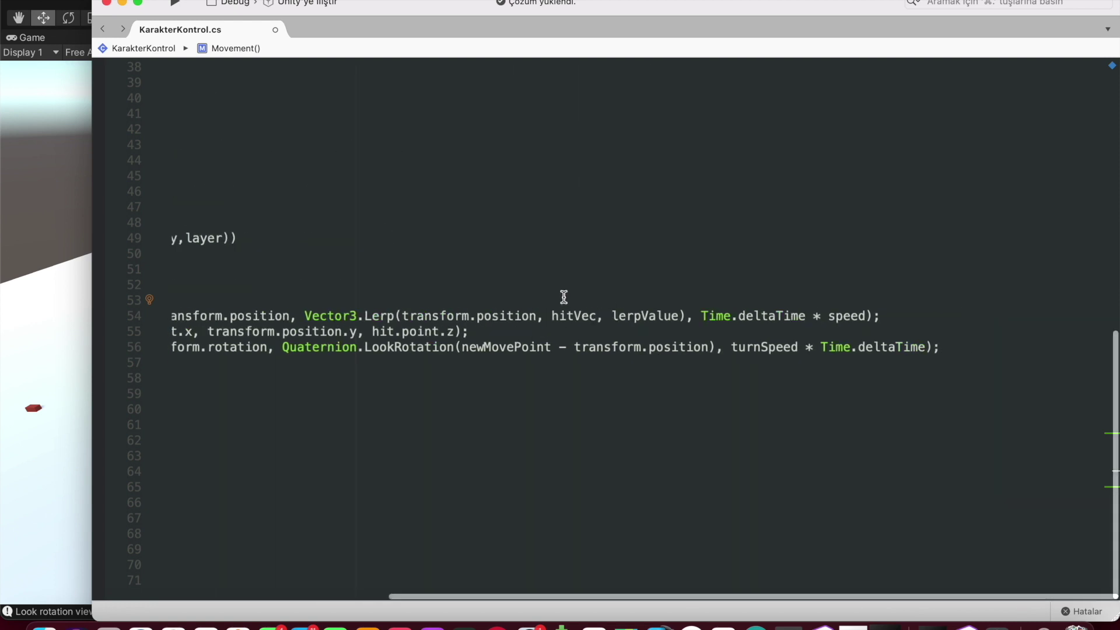
pyautogui.moveTo(686, 316); pyautogui.dragTo(303, 320)
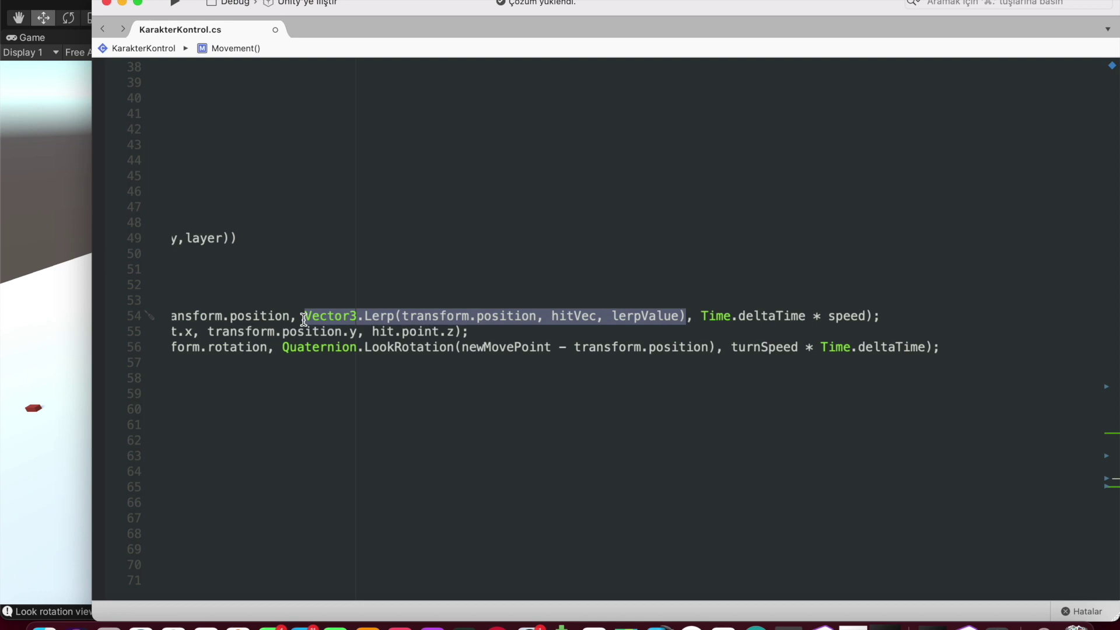
pyautogui.hscroll(-5, 611, 329)
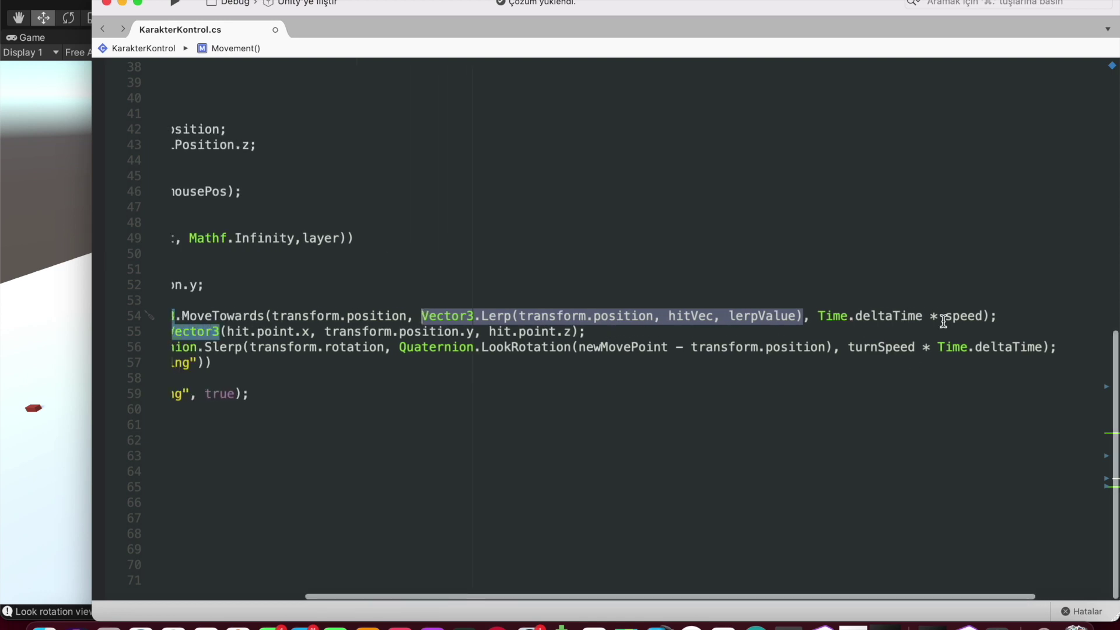
pyautogui.moveTo(985, 316); pyautogui.dragTo(821, 321)
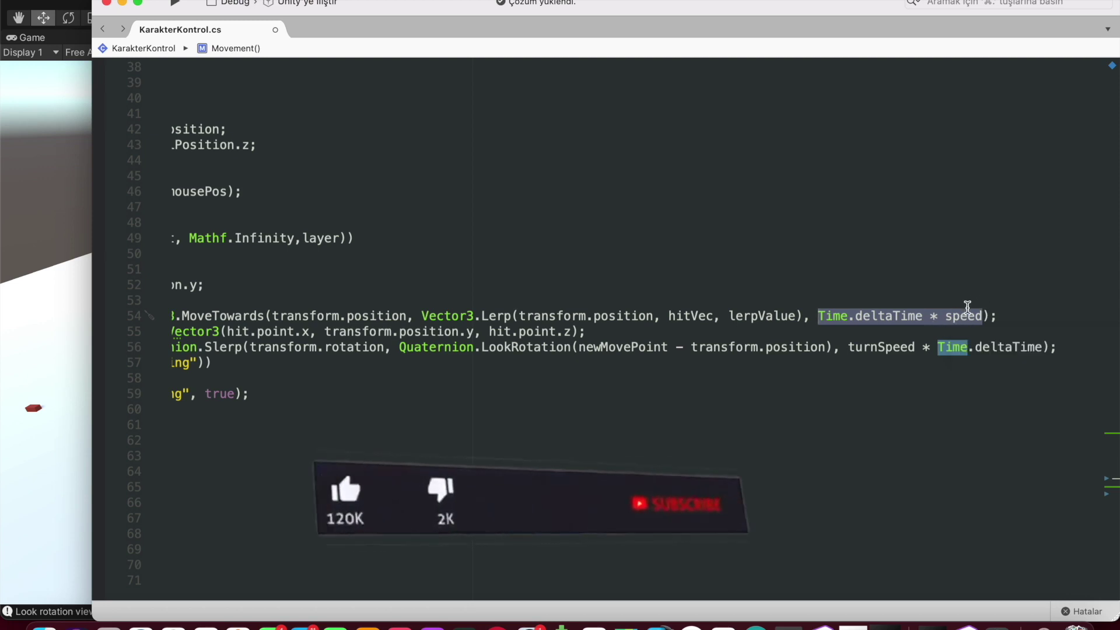
pyautogui.hscroll(-10, 871, 318)
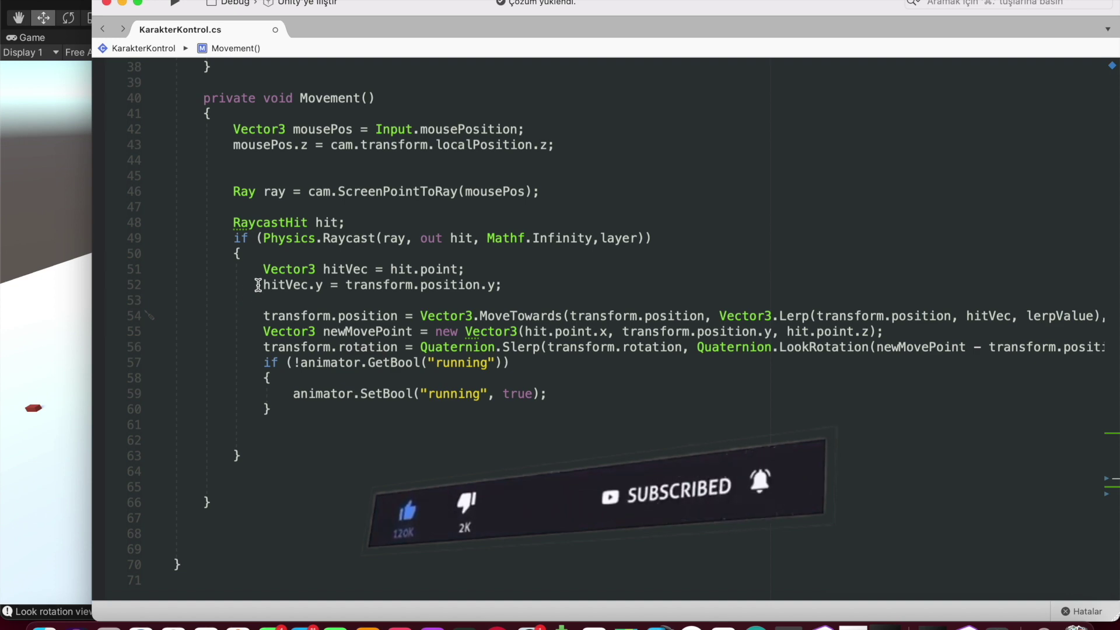
# Highlight newMovePoint, hit and the transform.position parts of line 55 to explain them
pyautogui.click(391, 333)
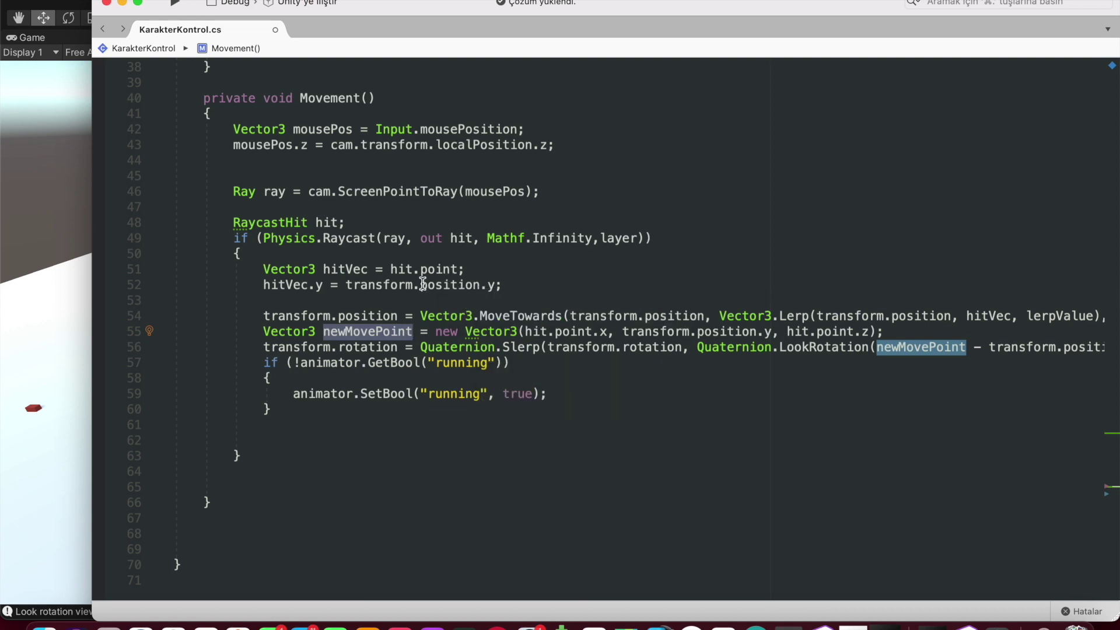
pyautogui.moveTo(549, 332); pyautogui.dragTo(722, 330)
pyautogui.click(735, 347)
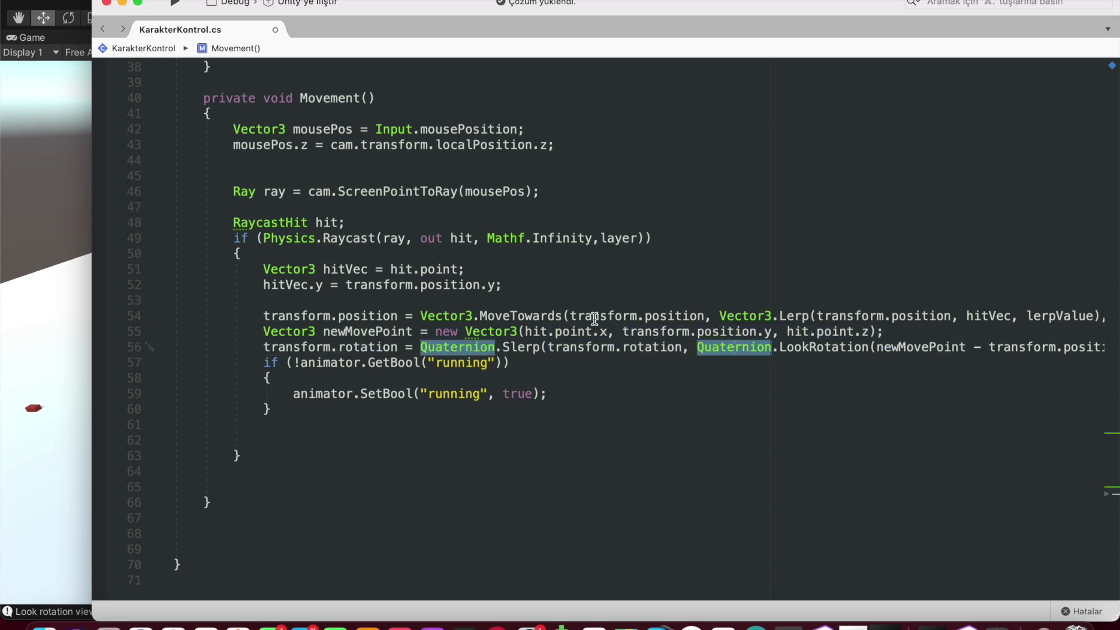
pyautogui.click(534, 334)
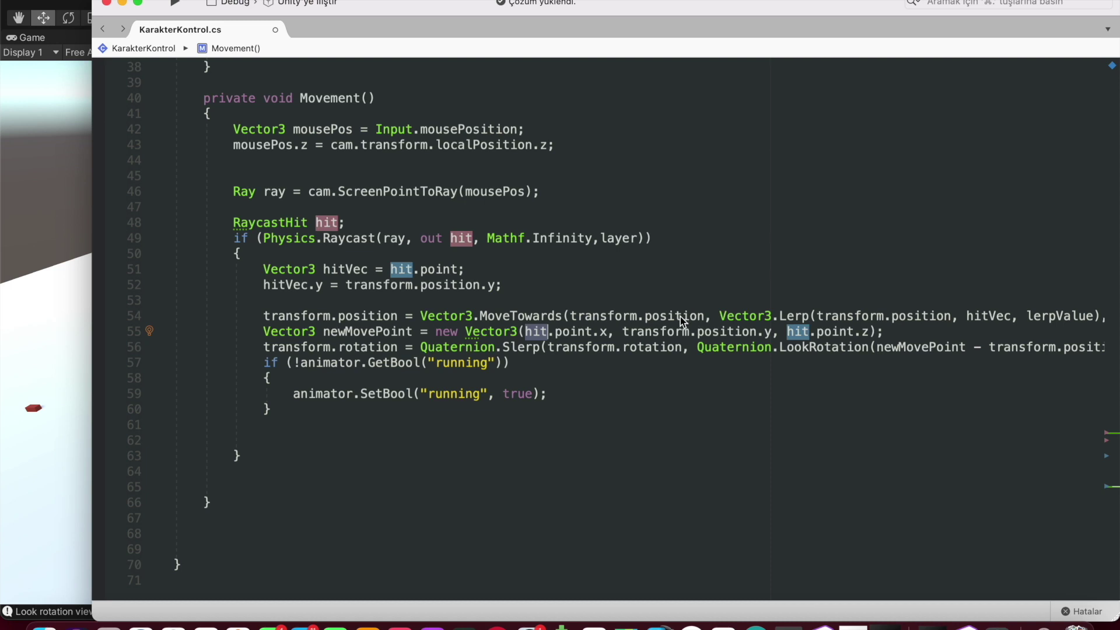
pyautogui.moveTo(771, 332); pyautogui.dragTo(617, 332)
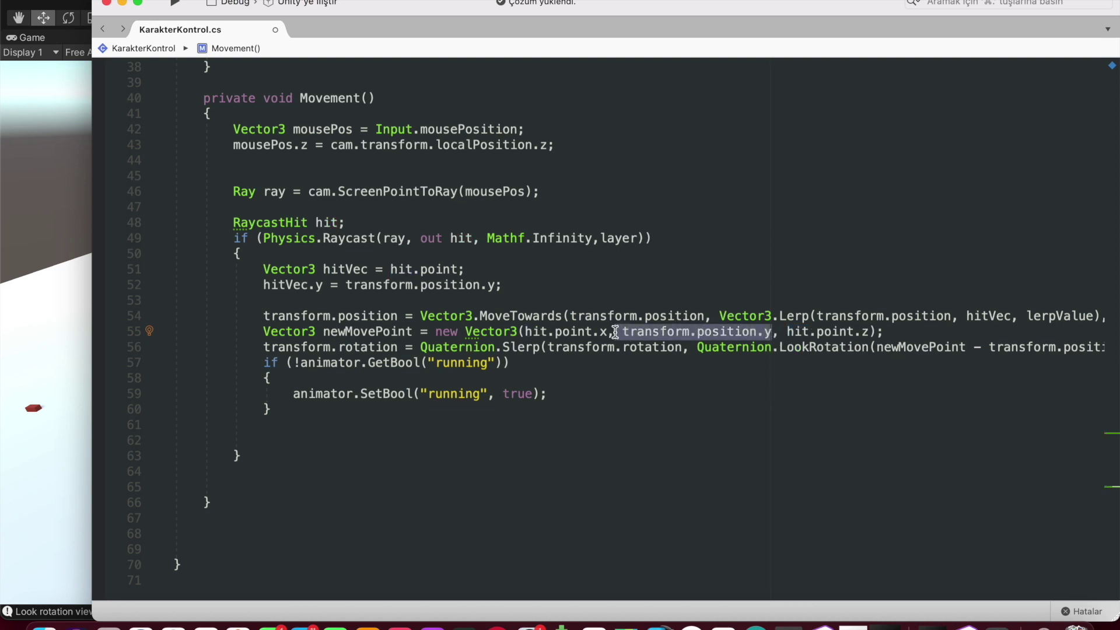
pyautogui.click(522, 332)
pyautogui.moveTo(644, 331); pyautogui.dragTo(888, 331)
pyautogui.click(888, 331)
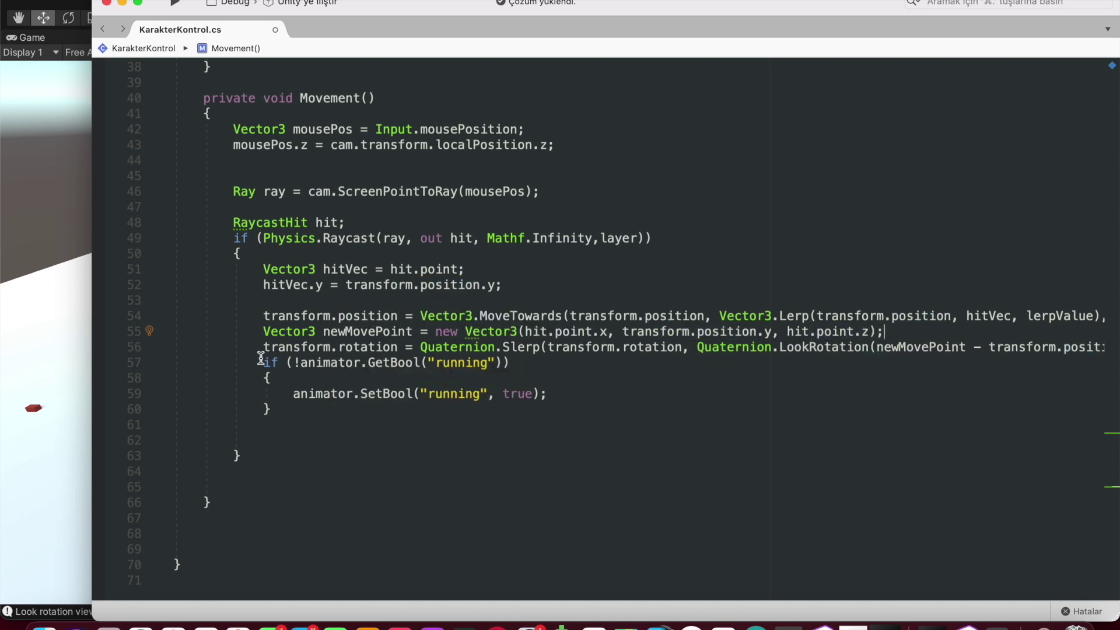
# Point out the rotation assignment, Quaternion and the Slerp call on line 56
pyautogui.doubleClick(369, 347)
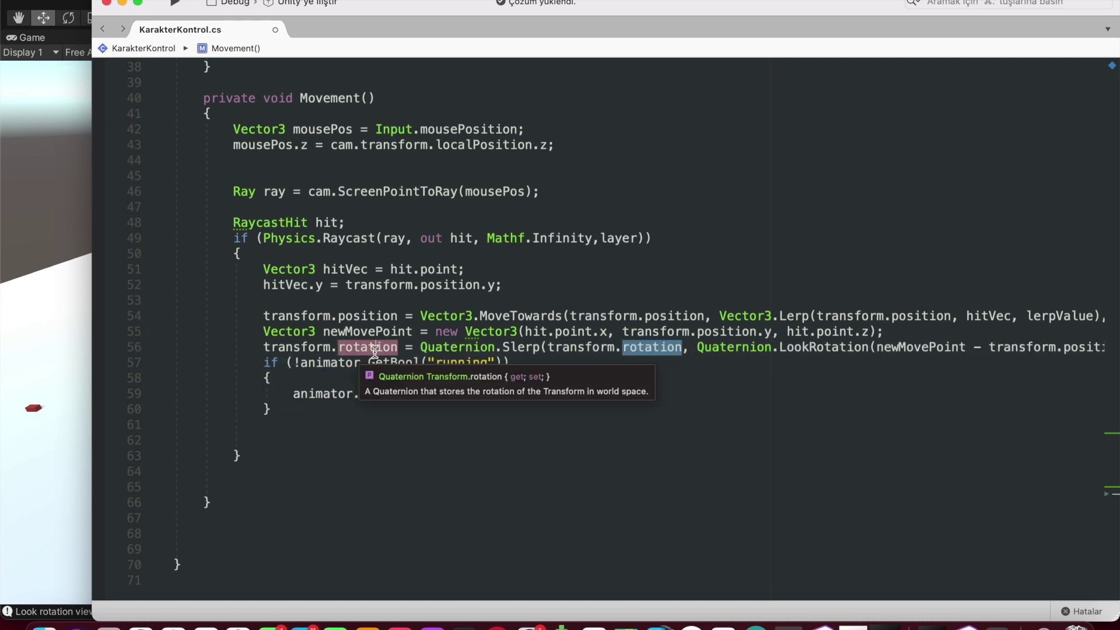
pyautogui.hscroll(3, 374, 351)
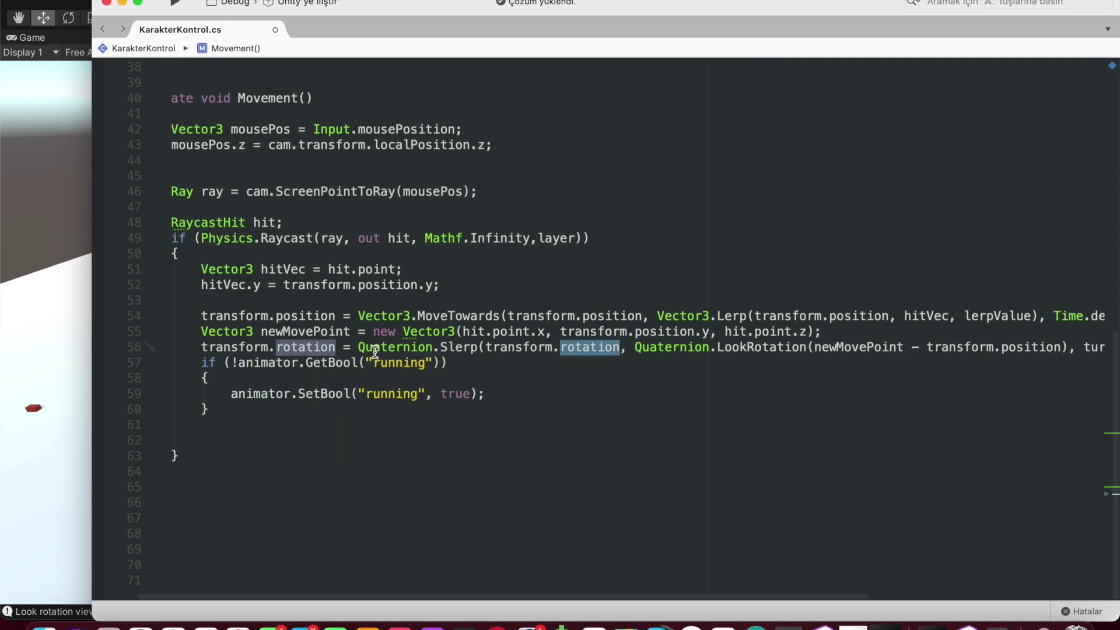
pyautogui.doubleClick(396, 350)
pyautogui.click(395, 350)
pyautogui.hscroll(3, 525, 350)
pyautogui.doubleClick(438, 350)
pyautogui.hscroll(5, 611, 401)
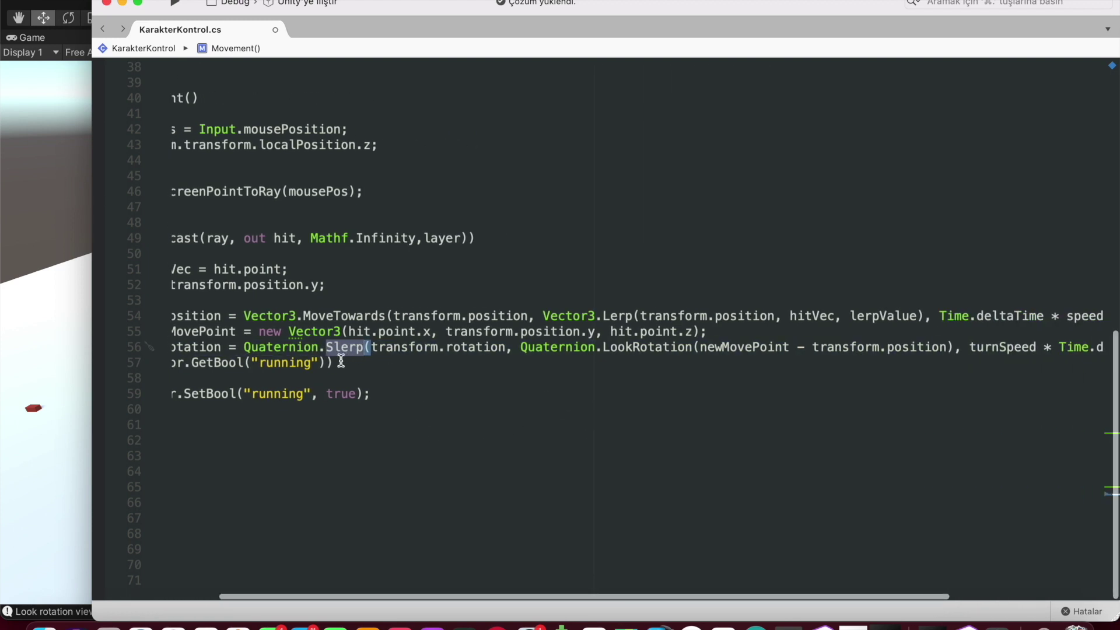
pyautogui.hscroll(2, 343, 360)
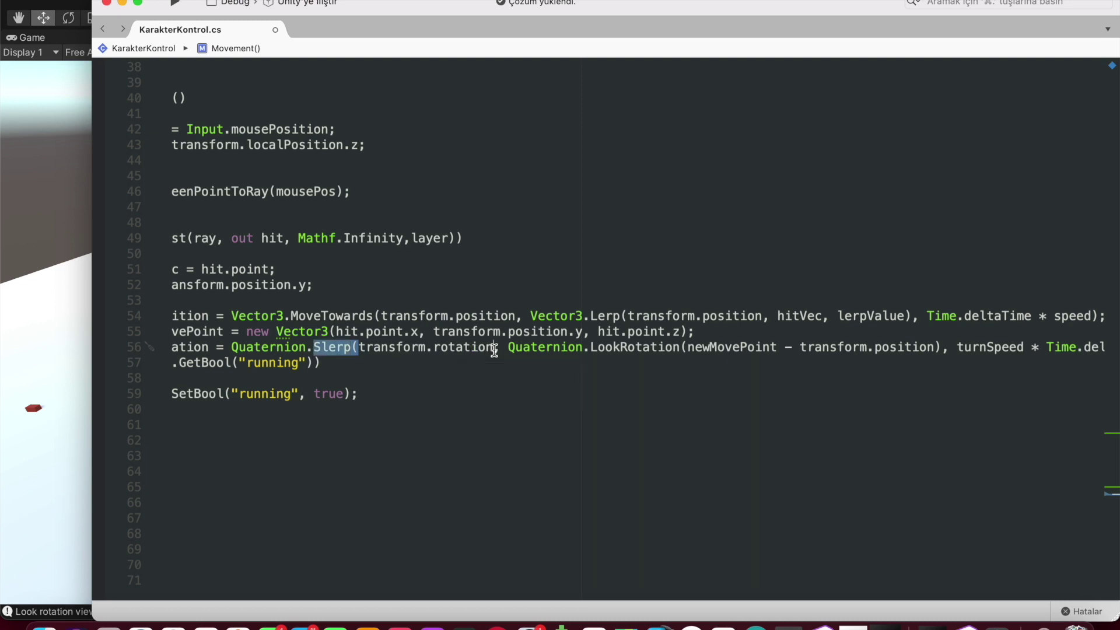
# Mark Slerp's arguments, including turnSpeed * Time.deltaTime, then return to Unity's Game view
pyautogui.moveTo(494, 349); pyautogui.dragTo(367, 348)
pyautogui.hscroll(5, 689, 361)
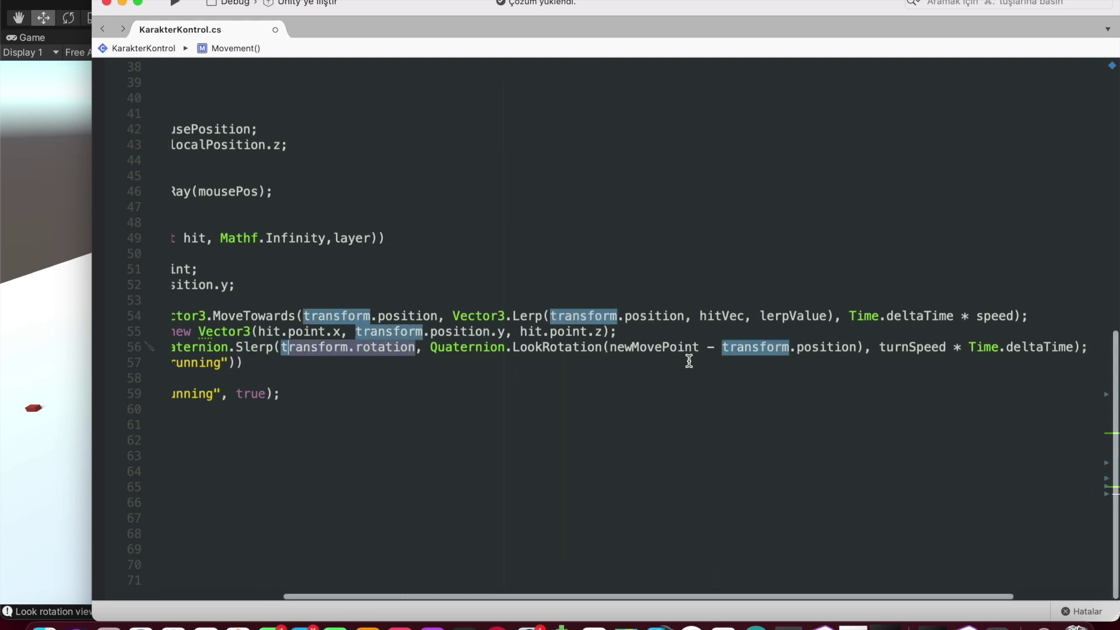
pyautogui.click(878, 348)
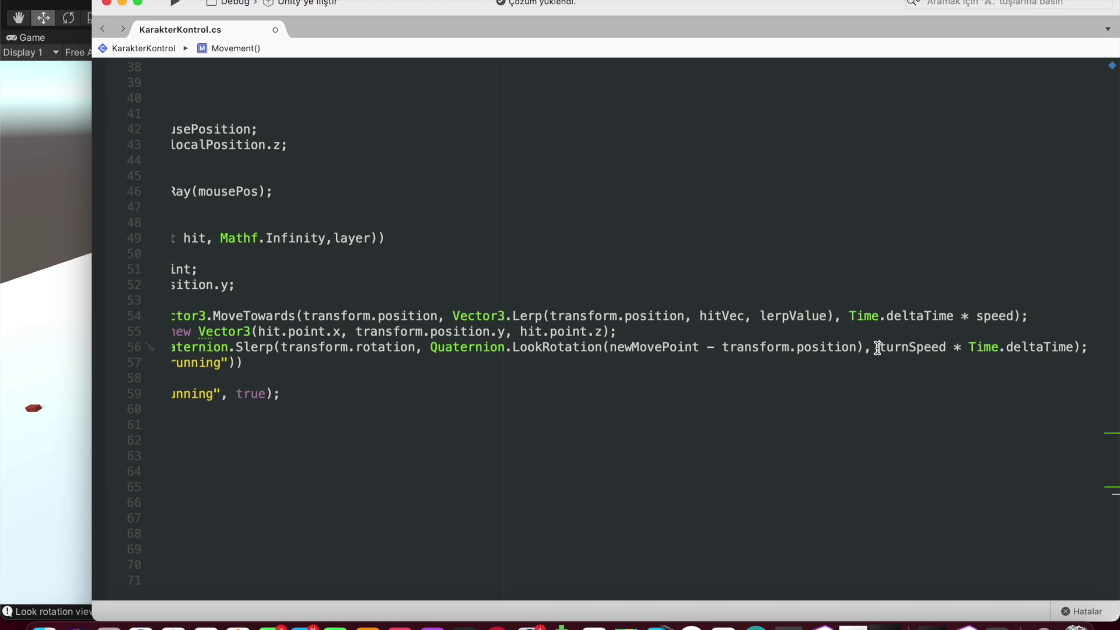
pyautogui.keyDown('shift'); pyautogui.click(1079, 336); pyautogui.keyUp('shift')
pyautogui.keyDown('shift'); pyautogui.click(1076, 348); pyautogui.keyUp('shift')
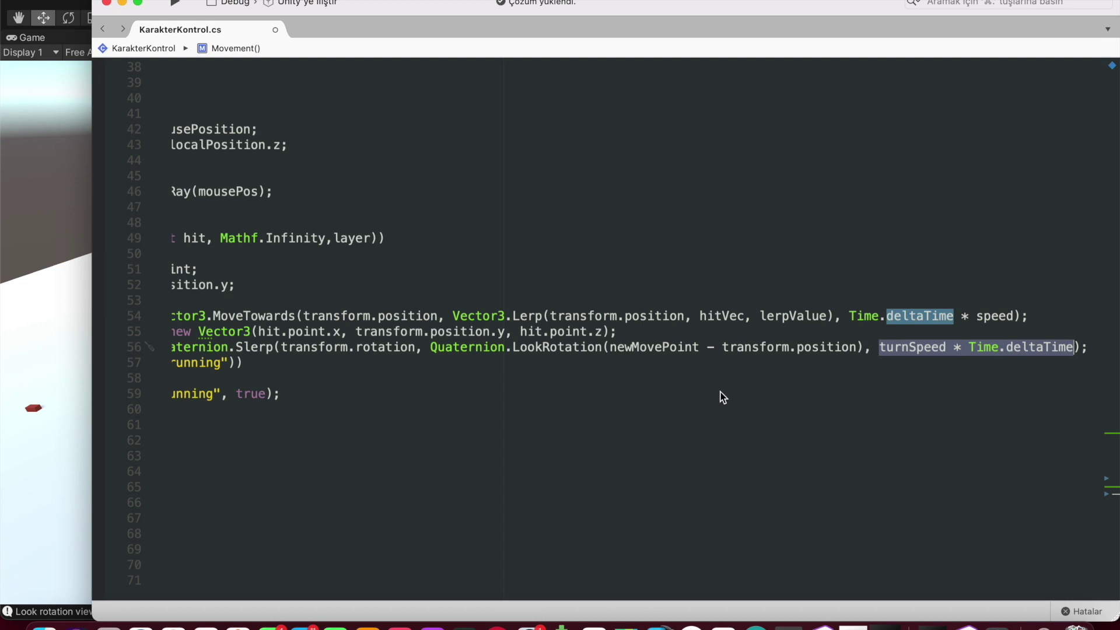
pyautogui.moveTo(834, 348); pyautogui.dragTo(643, 350)
pyautogui.click(670, 364)
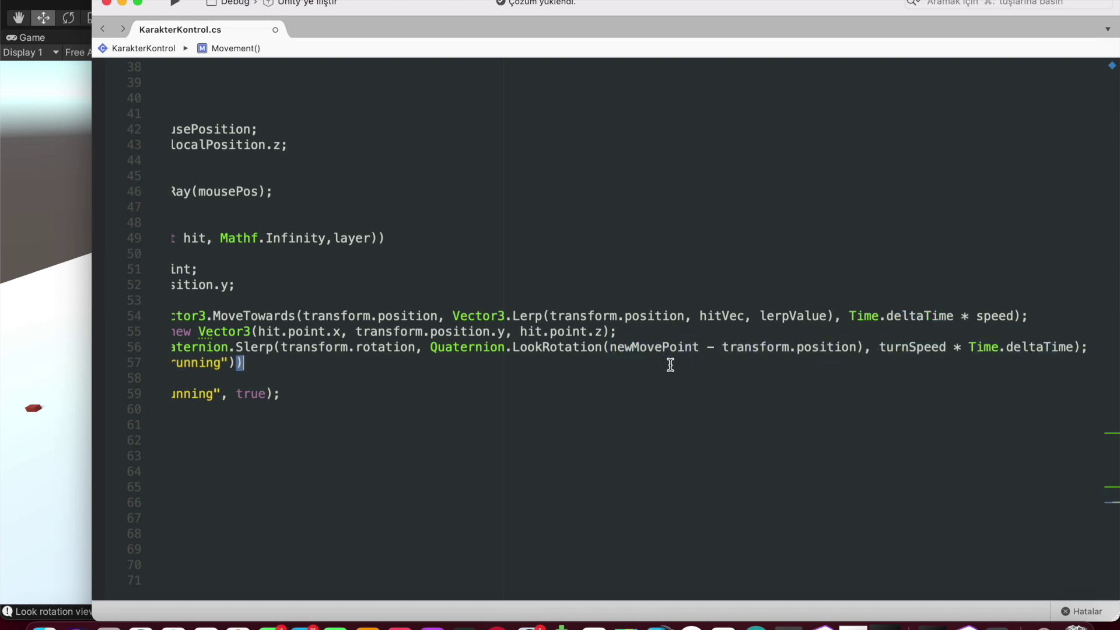
pyautogui.click(56, 363)
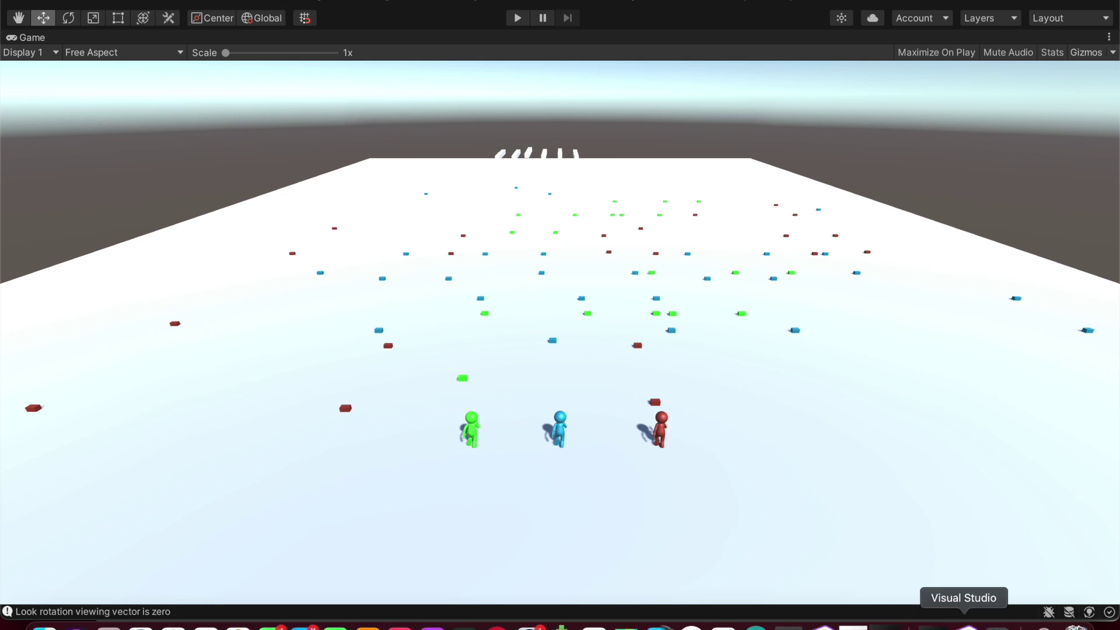
pyautogui.click(951, 622)
pyautogui.hscroll(-5, 685, 318)
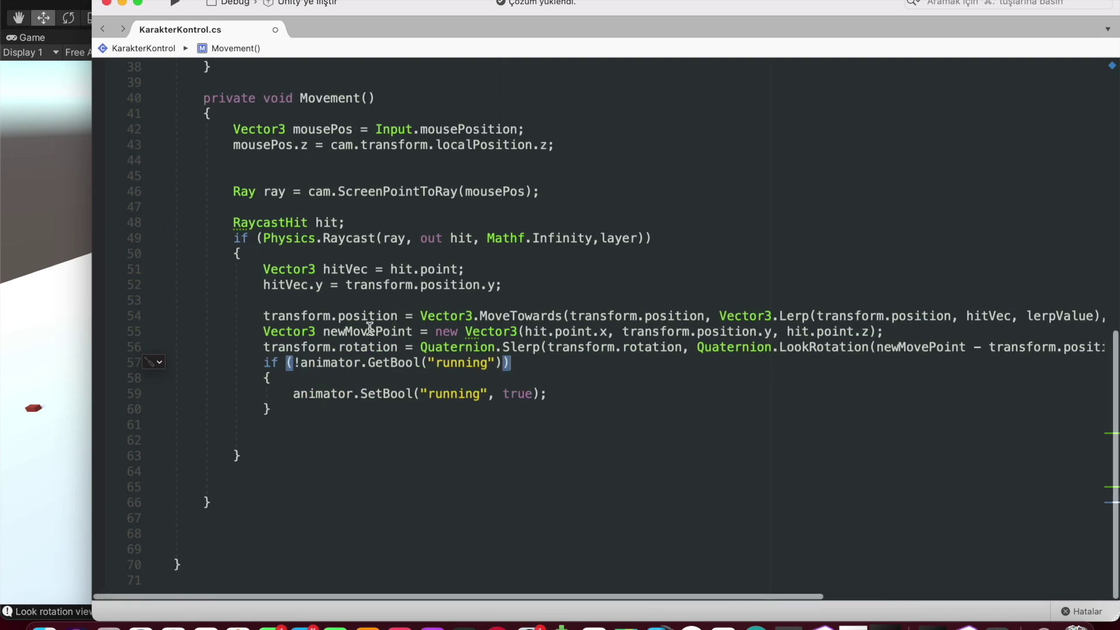
pyautogui.moveTo(499, 370); pyautogui.dragTo(298, 375)
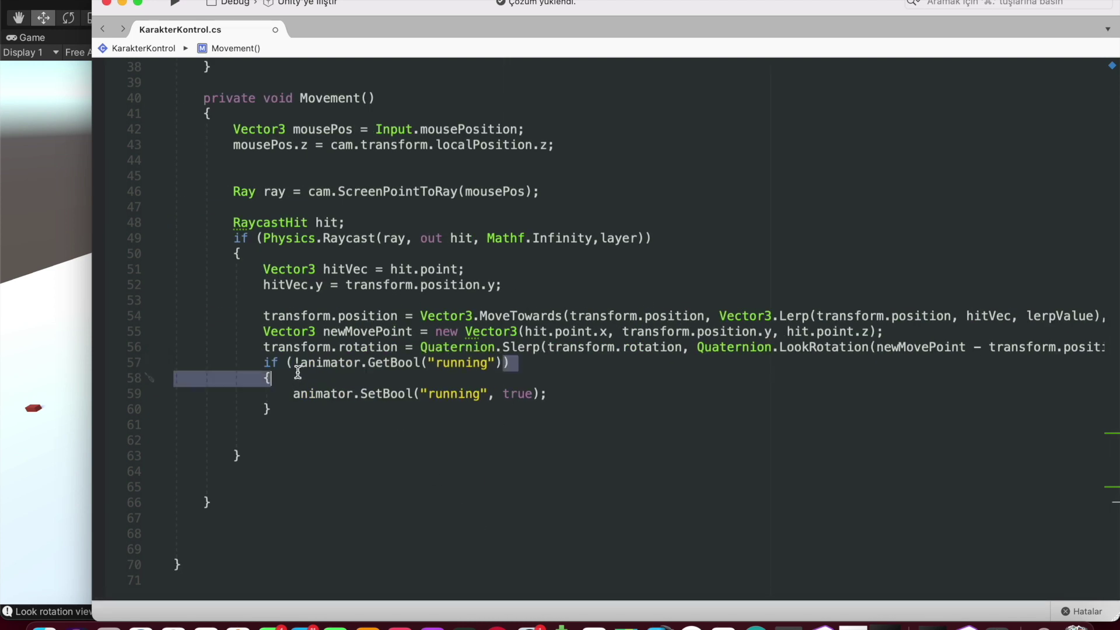
pyautogui.click(283, 394)
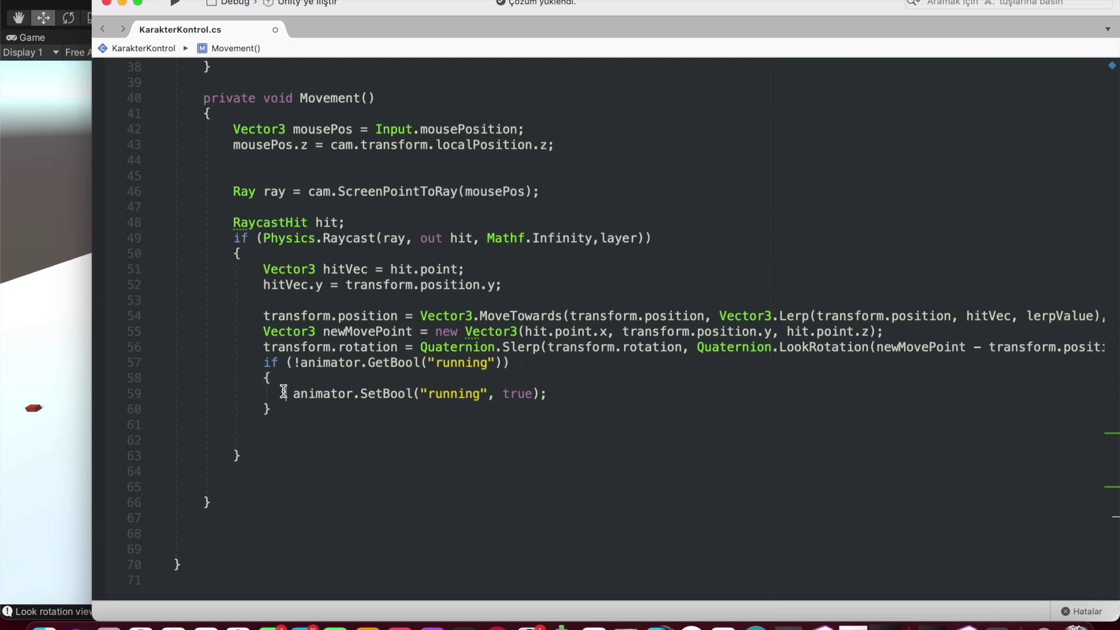
pyautogui.scroll(4, 392, 374)
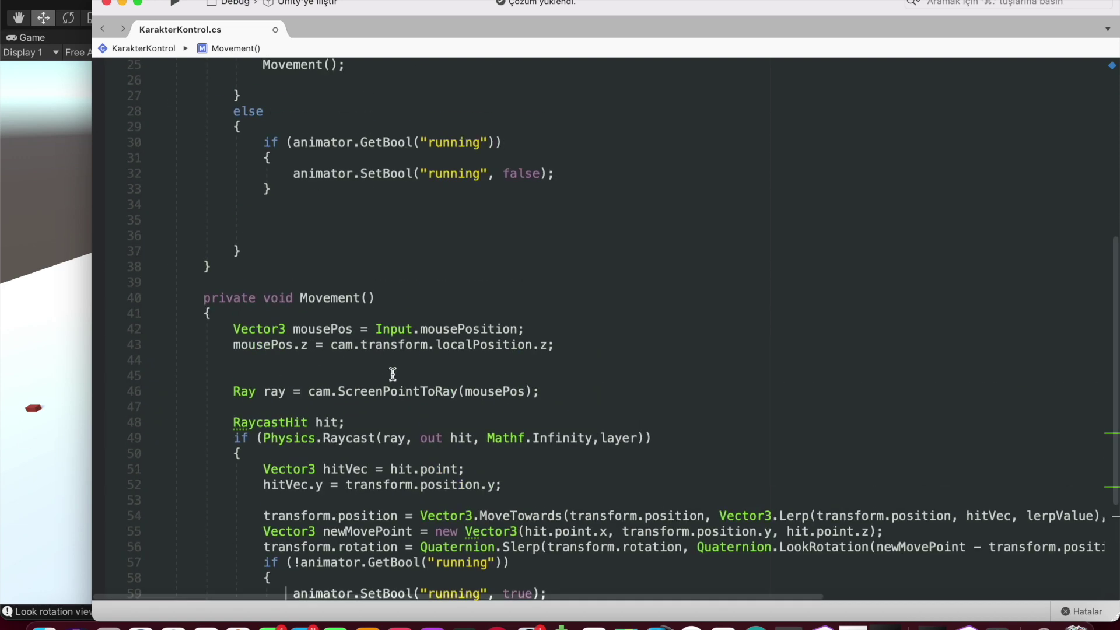
pyautogui.scroll(8, 393, 374)
pyautogui.scroll(-2, 392, 374)
pyautogui.scroll(-5, 393, 374)
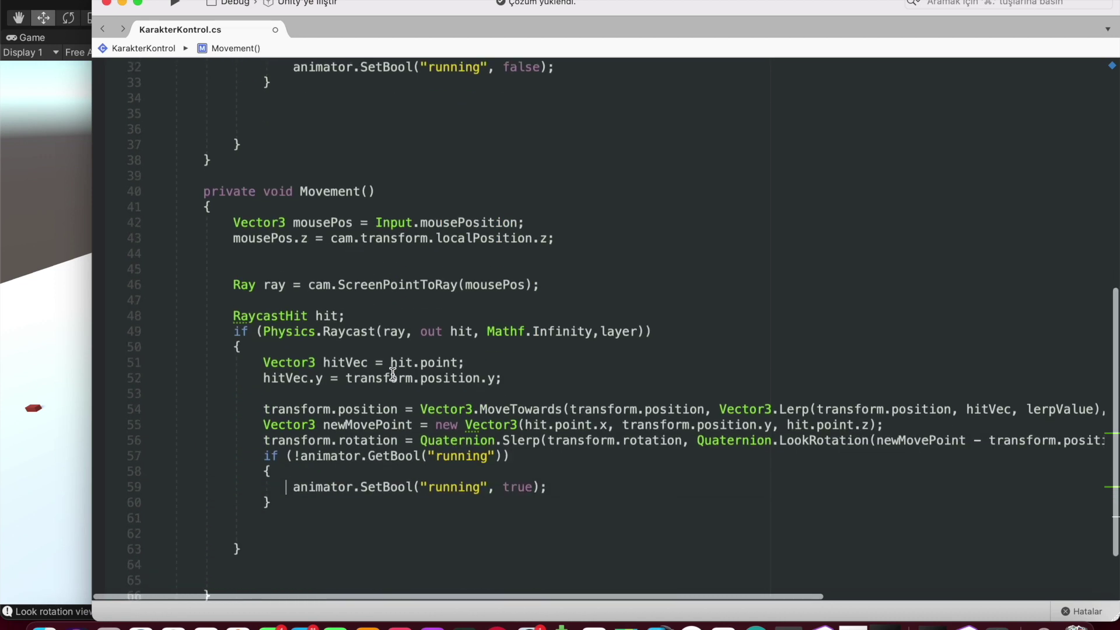
pyautogui.scroll(-3, 393, 374)
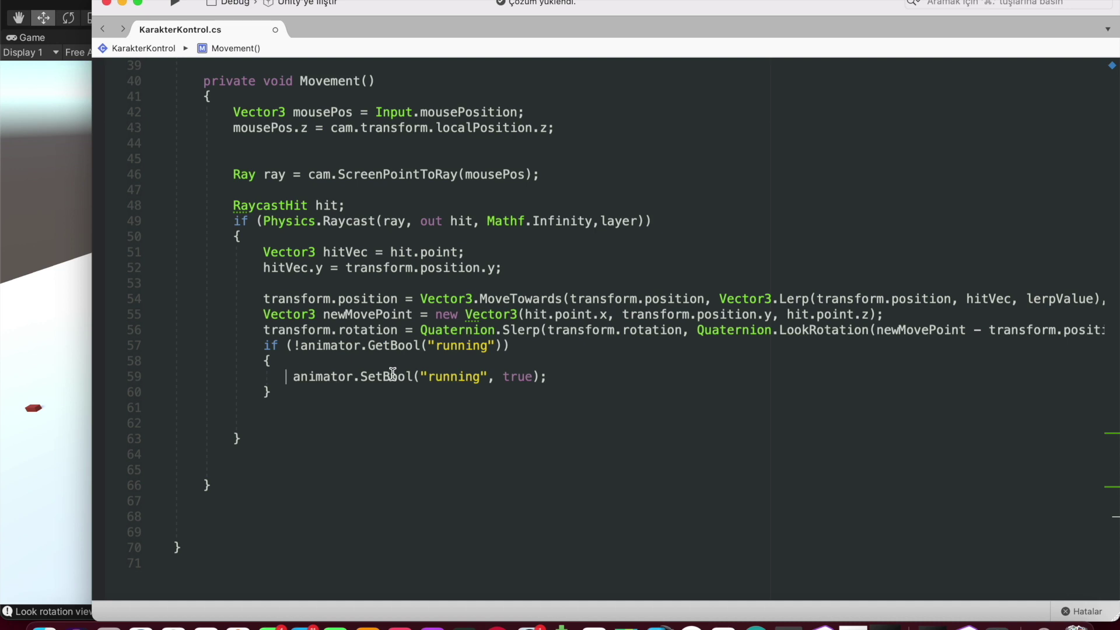
pyautogui.hscroll(3, 392, 373)
pyautogui.hscroll(-3, 392, 374)
# Back in Unity, select the Character object and maximize the Game view
pyautogui.click(12, 343)
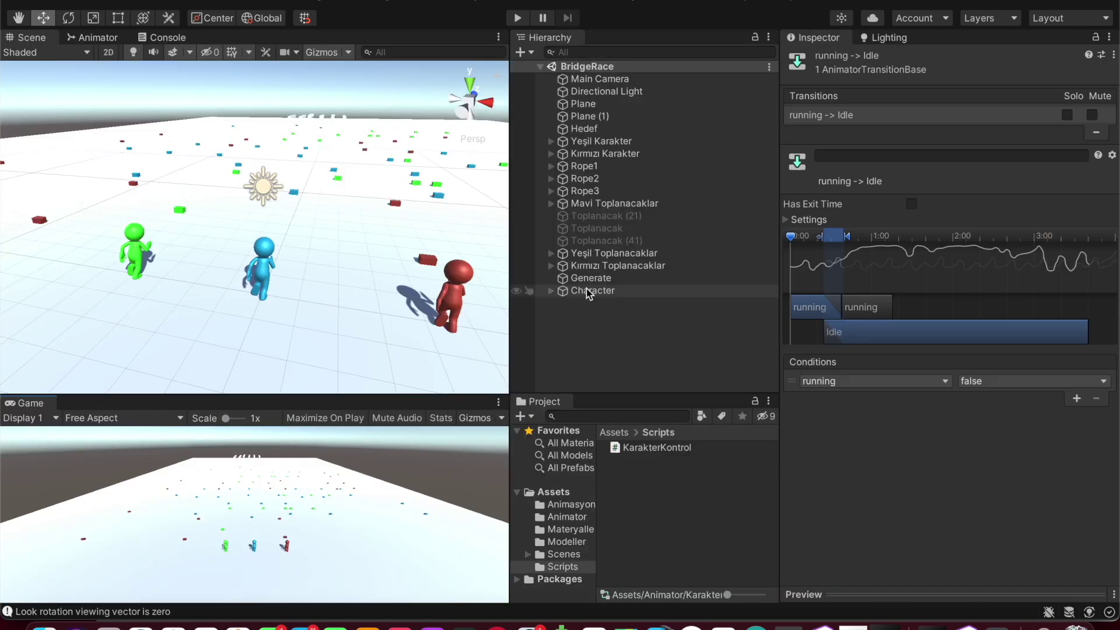
pyautogui.click(637, 292)
pyautogui.scroll(-10, 1015, 536)
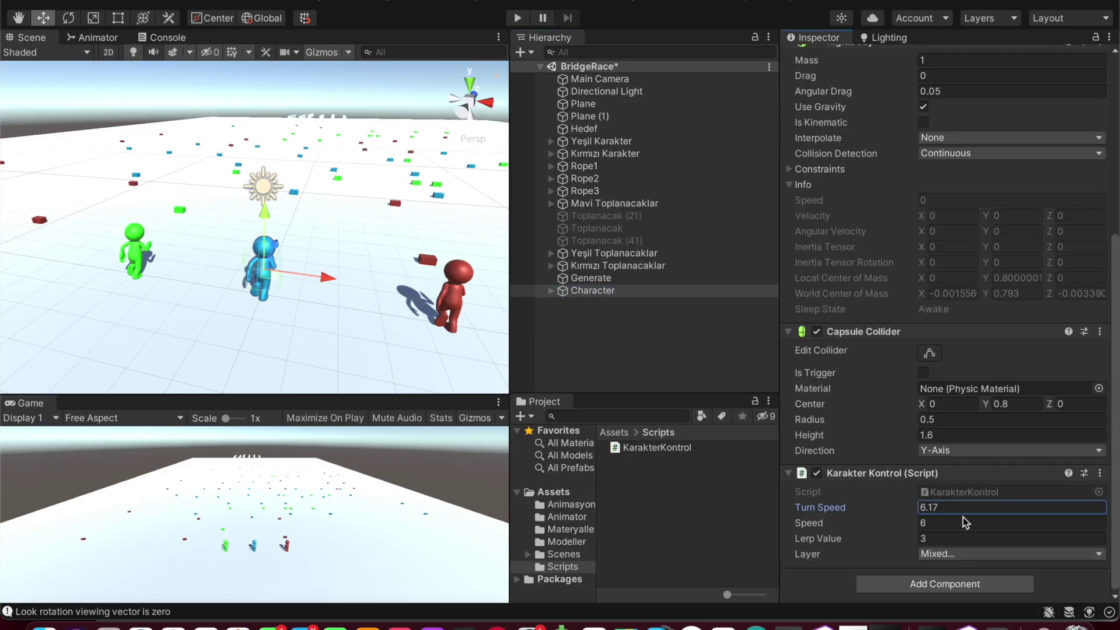
pyautogui.hotkey('shift', 'space')
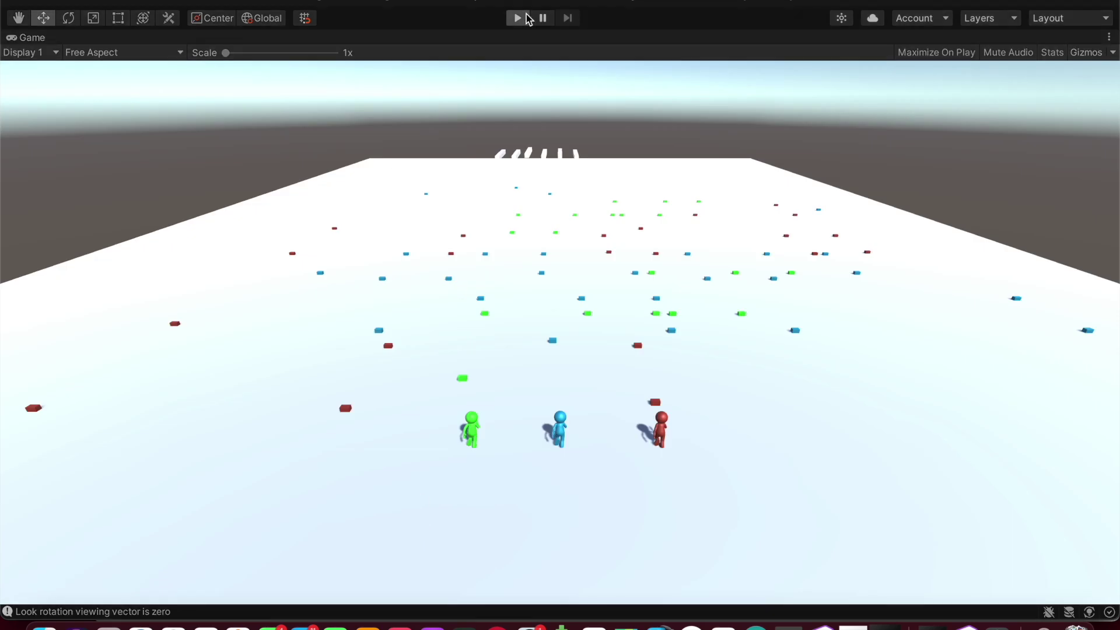
# Play the game, steer the blue character forward across the field, then stop
pyautogui.click(527, 18)
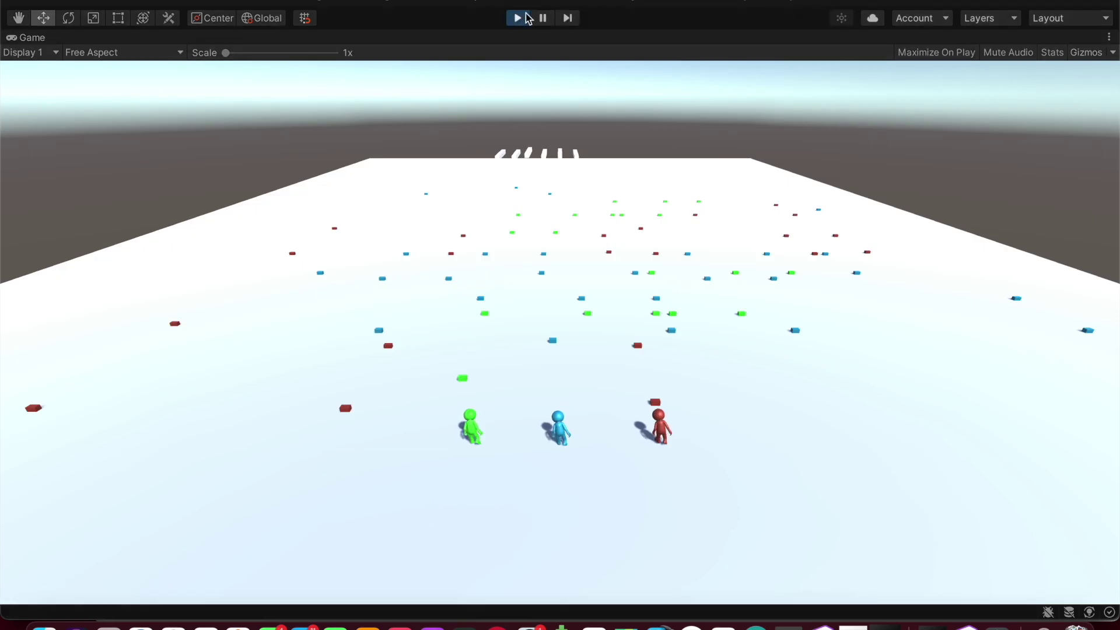
pyautogui.moveTo(565, 412)
pyautogui.mouseDown()
pyautogui.moveTo(566, 333)
pyautogui.moveTo(718, 407)
pyautogui.moveTo(642, 566)
pyautogui.moveTo(564, 367)
pyautogui.mouseUp()
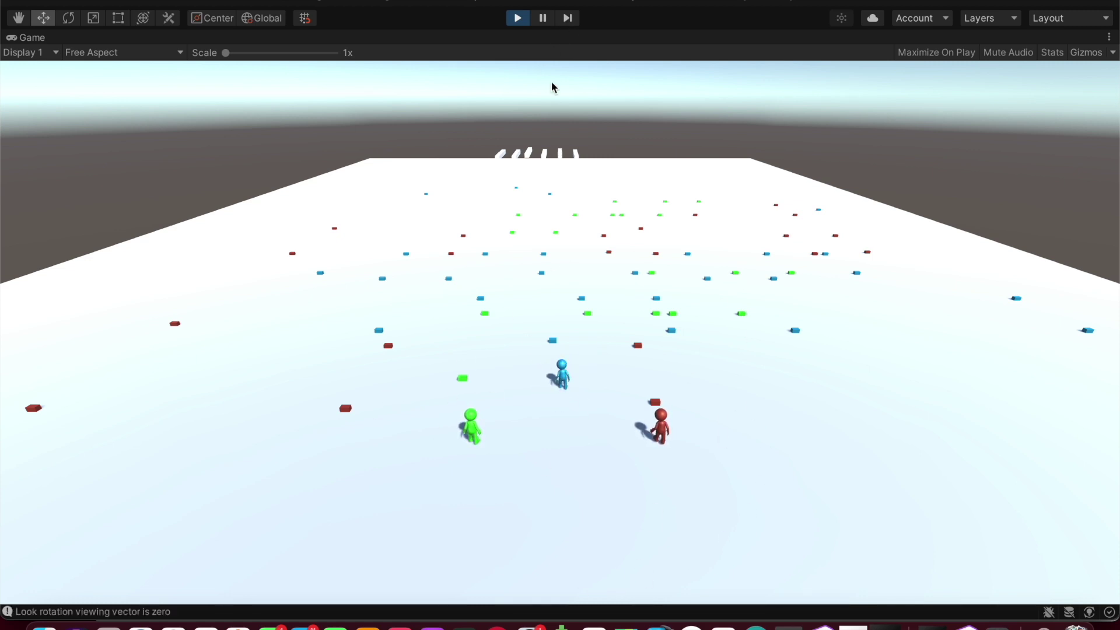
pyautogui.click(518, 18)
# Put the Character object on the Karakter layer, applied to this object only
pyautogui.scroll(-8, 948, 342)
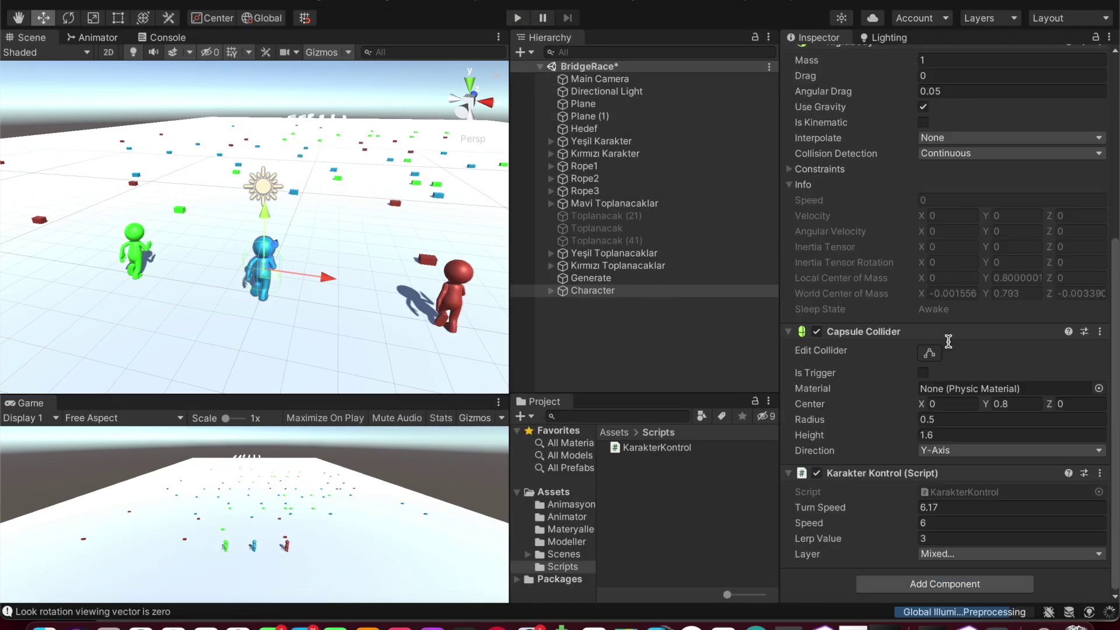
pyautogui.click(922, 523)
pyautogui.click(922, 537)
pyautogui.scroll(8, 946, 538)
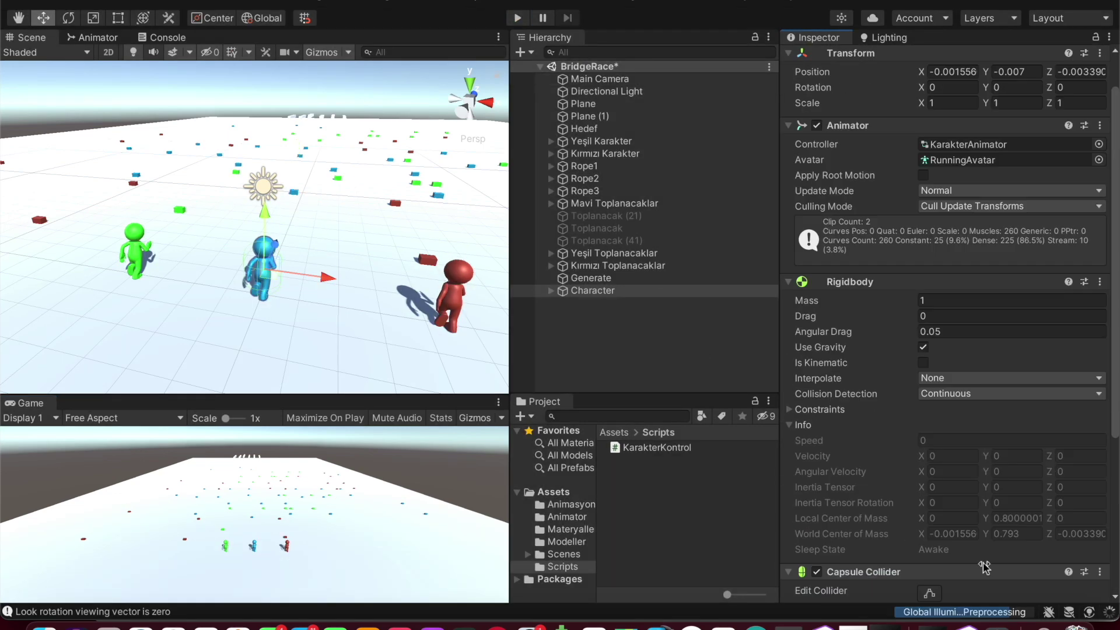
pyautogui.click(817, 172)
pyautogui.click(592, 291)
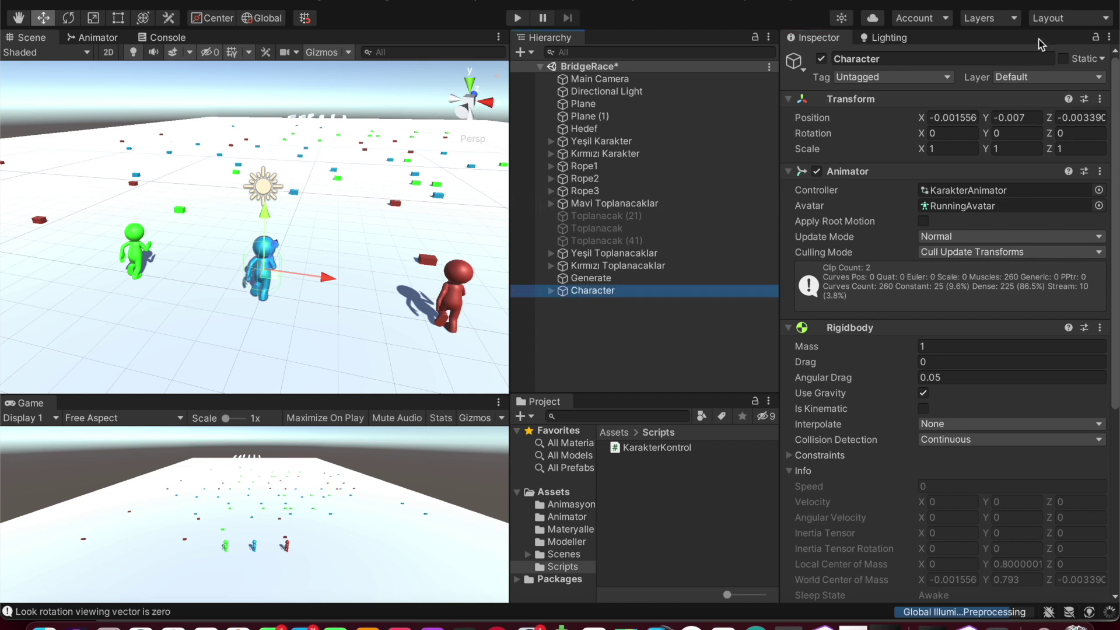
pyautogui.click(1022, 77)
pyautogui.click(1028, 262)
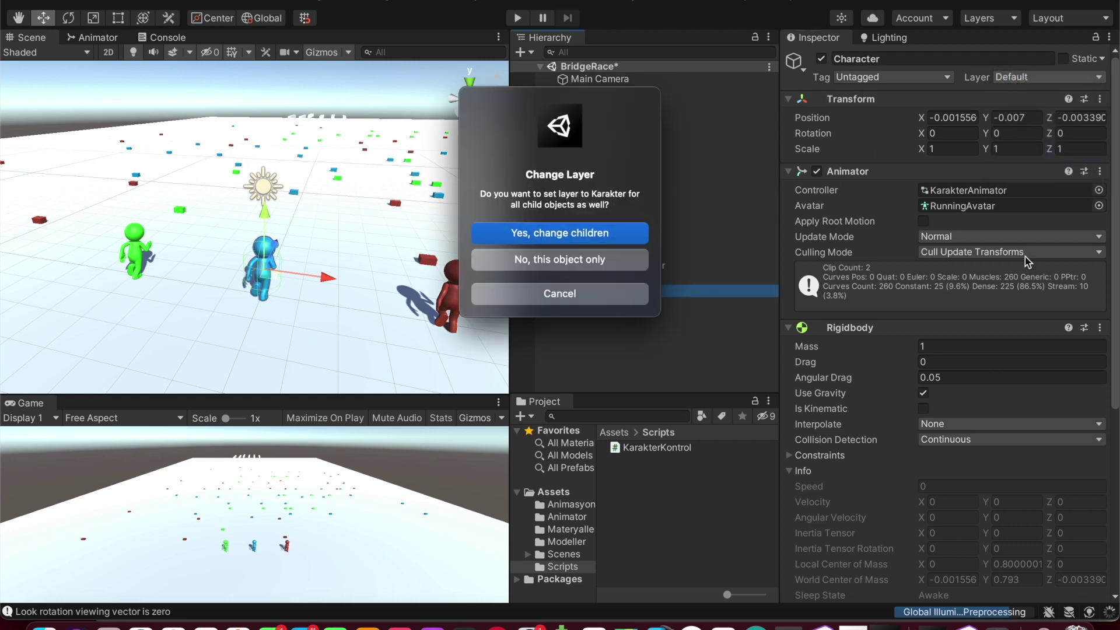
pyautogui.click(602, 258)
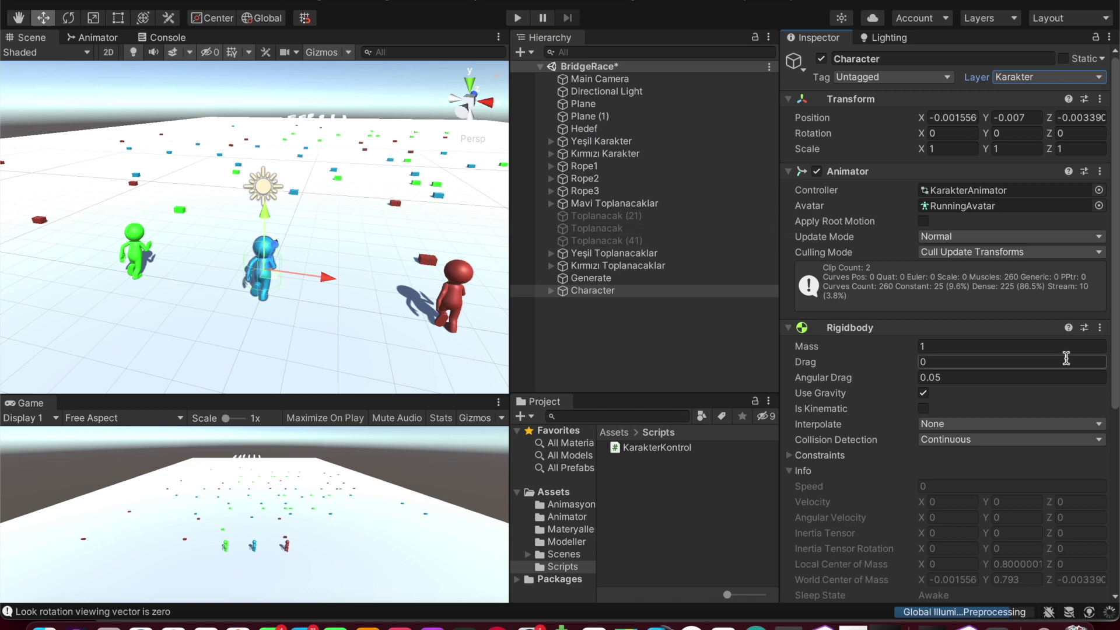
# Include Karakter in the movement script's Layer mask and play again in a maximized view
pyautogui.scroll(-5, 1066, 357)
pyautogui.click(934, 554)
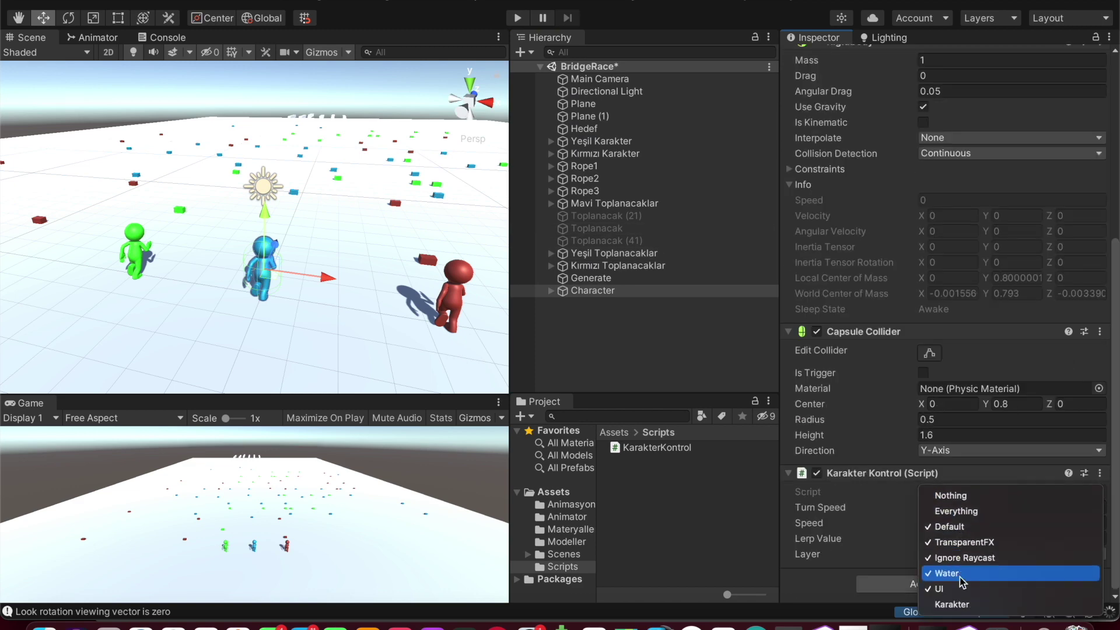
pyautogui.click(962, 604)
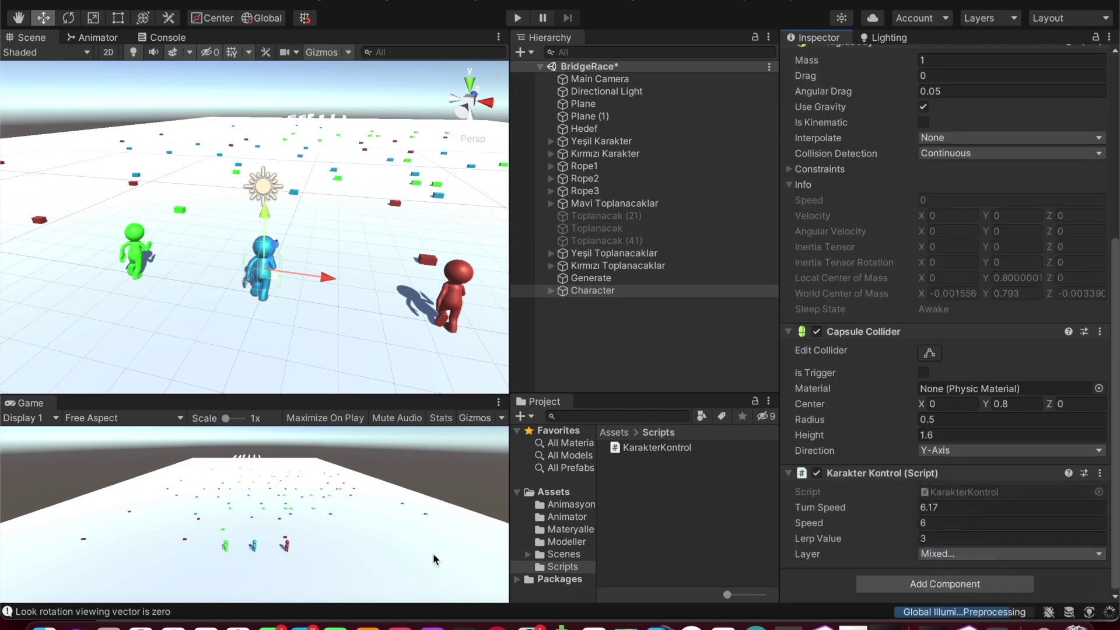
pyautogui.hotkey('shift', 'space')
pyautogui.click(517, 18)
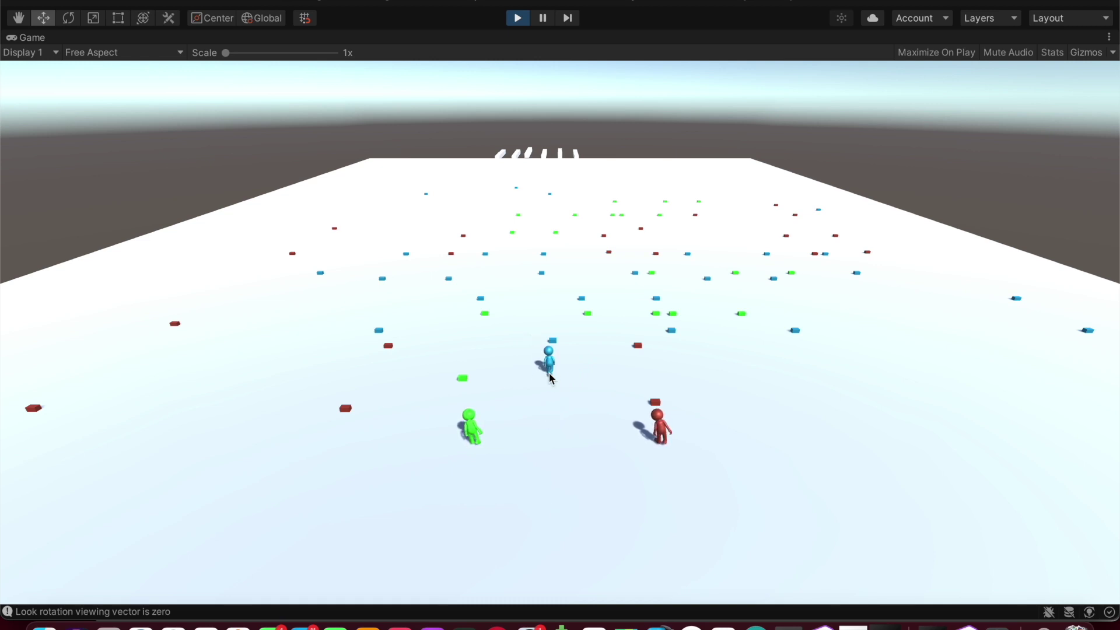
# Stop the game and review Character's Karakter Kontrol layer mask, leaving it unchanged
pyautogui.click(519, 19)
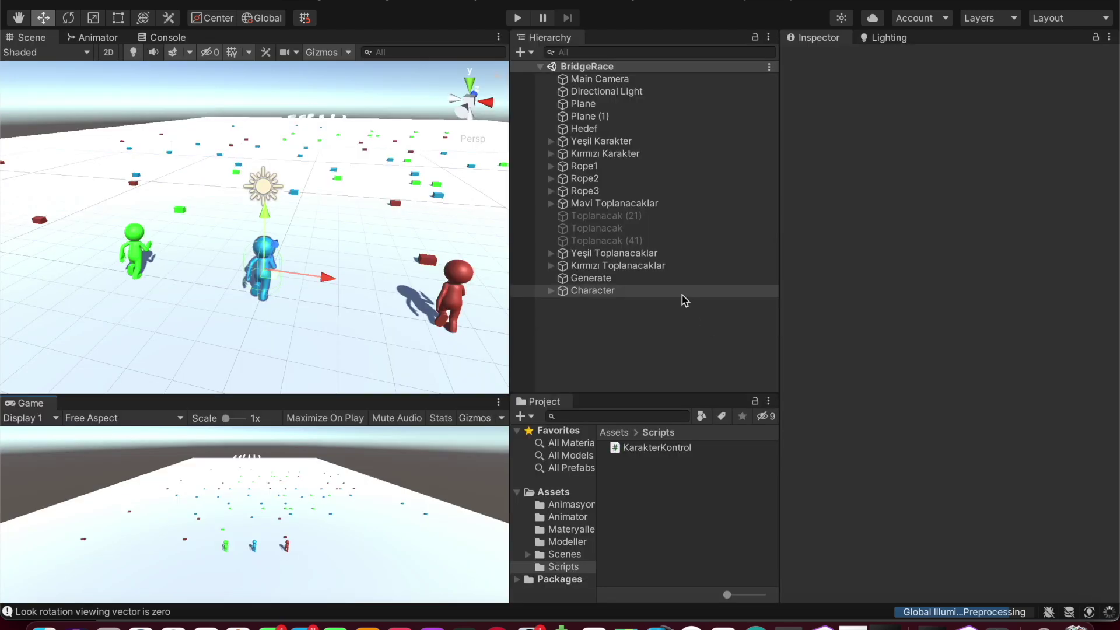
pyautogui.click(677, 295)
pyautogui.scroll(-5, 903, 397)
pyautogui.click(945, 553)
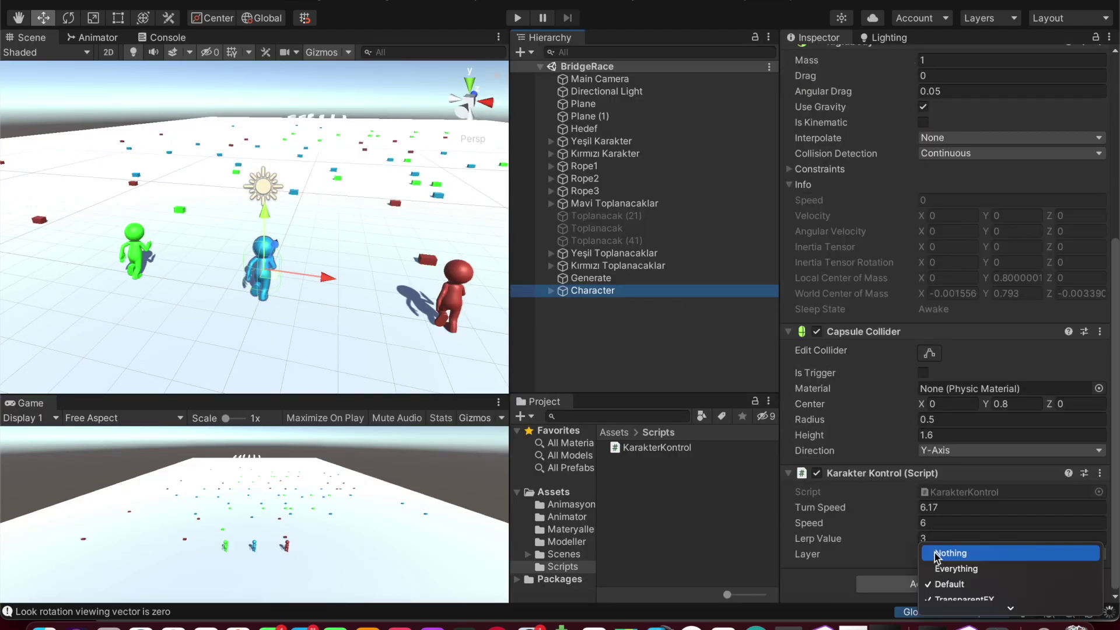
pyautogui.click(696, 376)
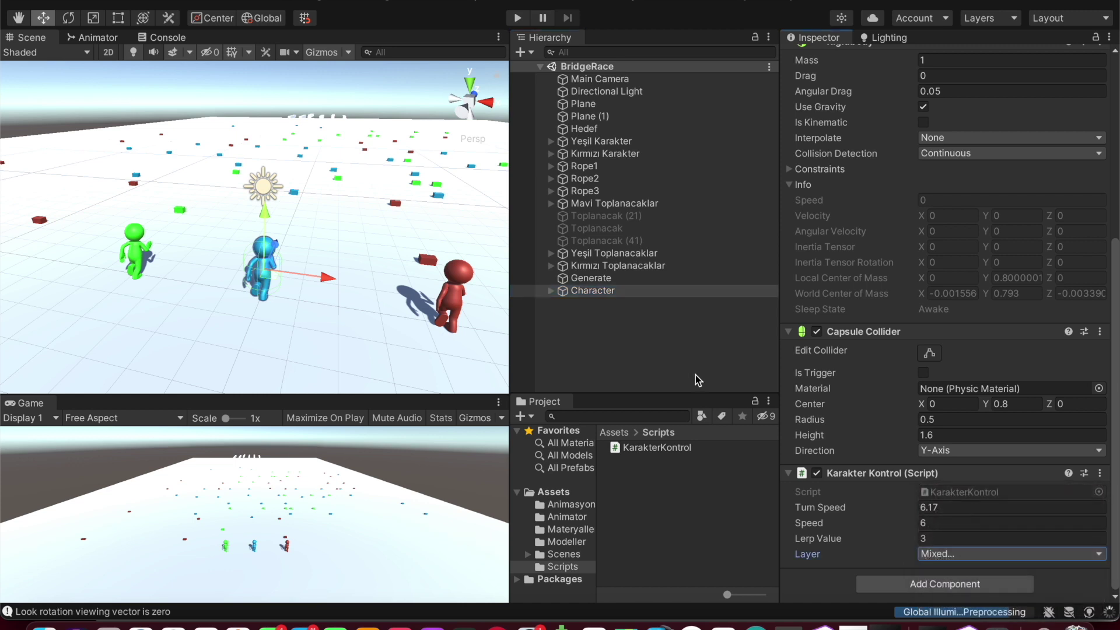
pyautogui.scroll(-3, 358, 295)
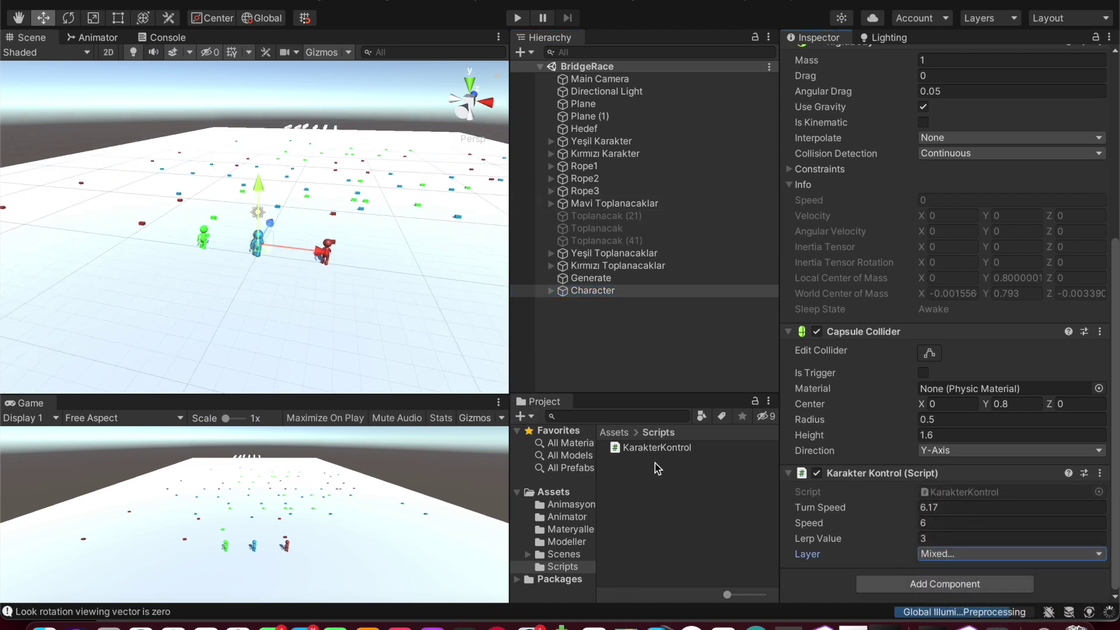
pyautogui.click(527, 419)
# Create and open a CamControl C# script, removing the default Start and Update comments
pyautogui.click(532, 457)
pyautogui.write('CamControl')
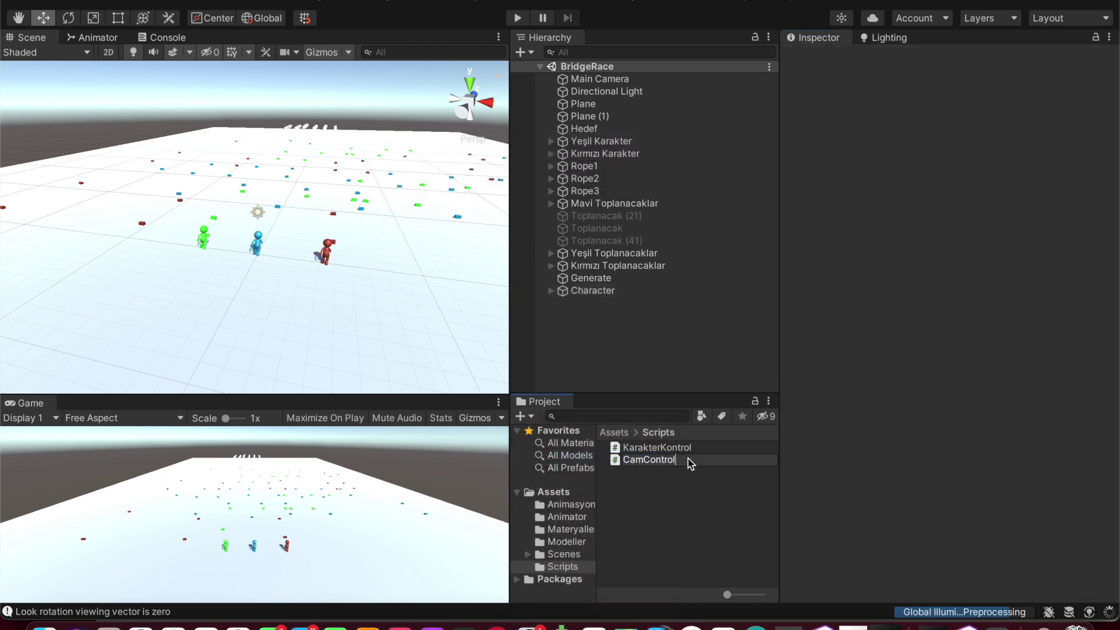
pyautogui.press('Return')
pyautogui.doubleClick(671, 447)
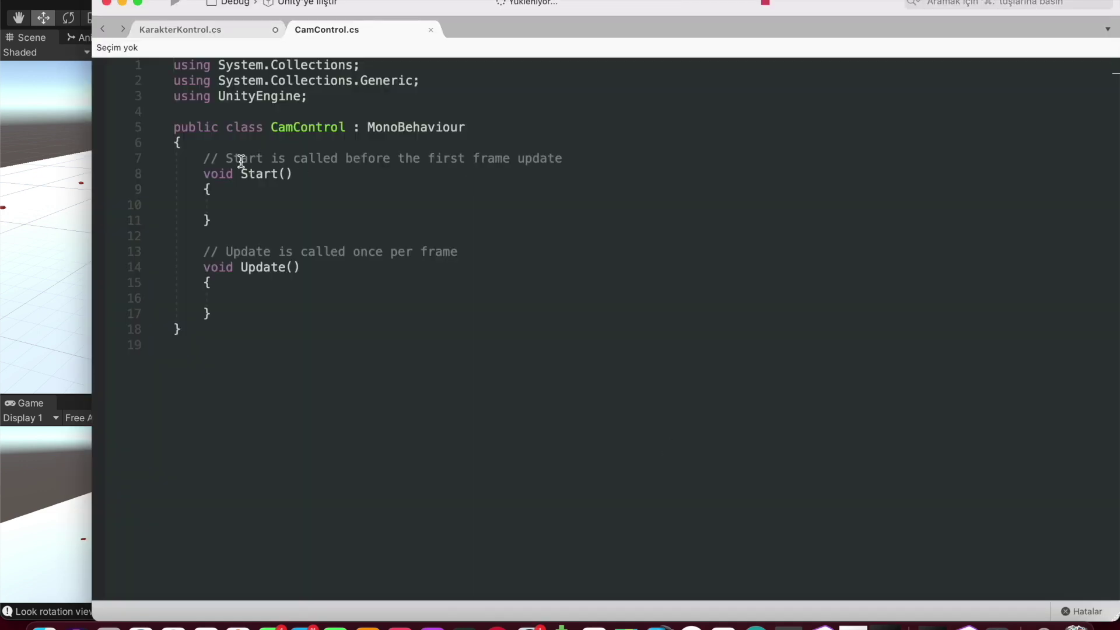
pyautogui.moveTo(204, 158); pyautogui.dragTo(603, 162)
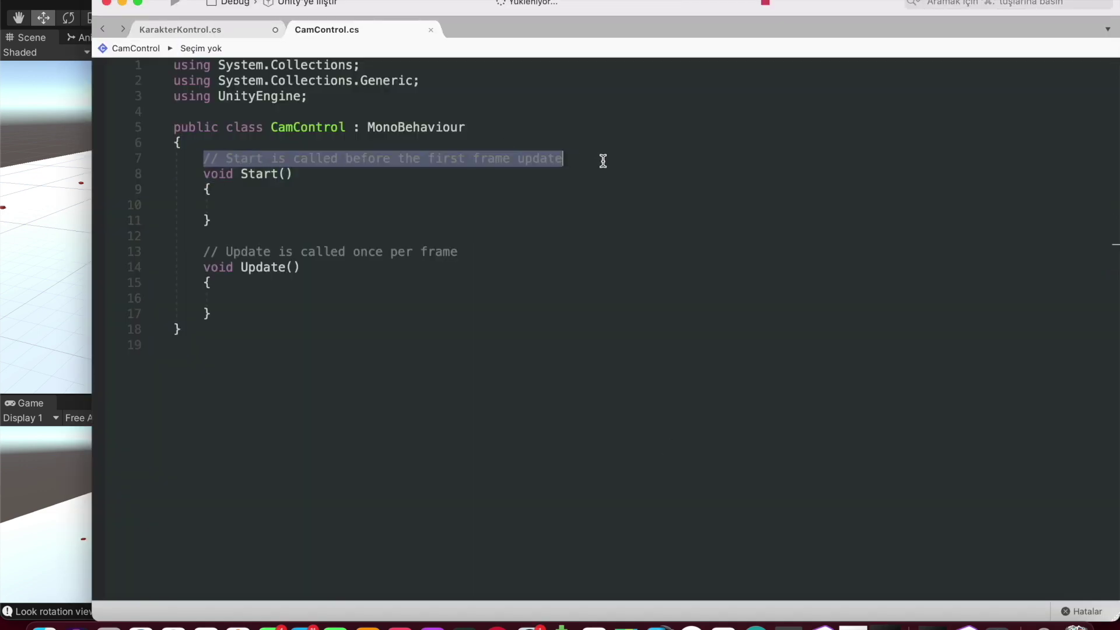
pyautogui.press('BackSpace')
pyautogui.moveTo(206, 243); pyautogui.dragTo(477, 256)
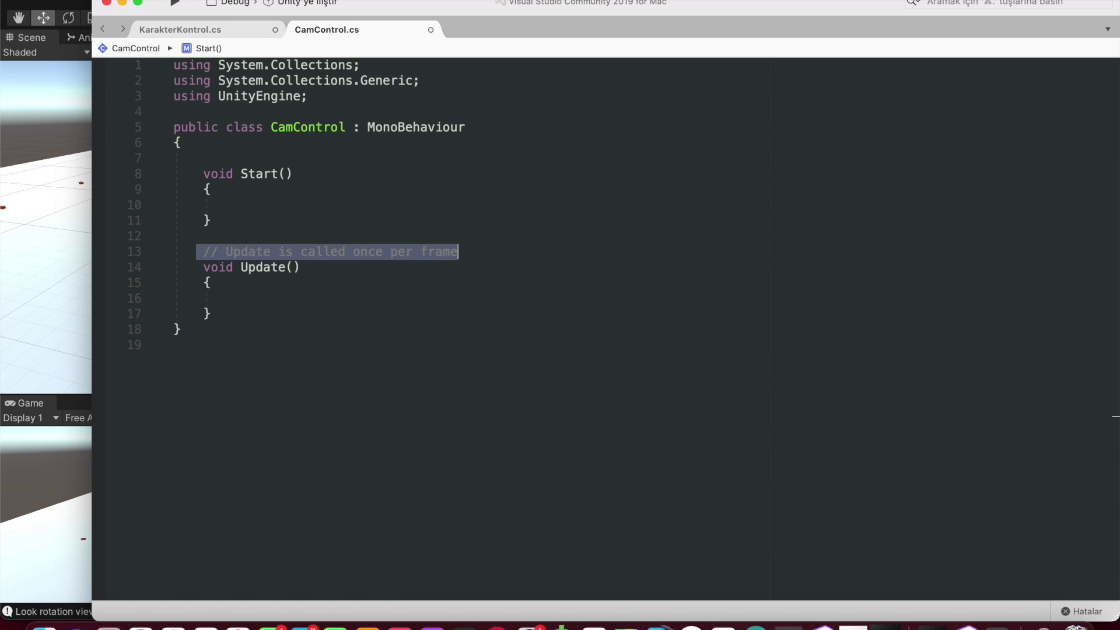
pyautogui.press('BackSpace')
# Declare public Transform target, Vector3 offset and float lerpValue fields
pyautogui.click(286, 160)
pyautogui.press('Return')
pyautogui.press('Return')
pyautogui.press('Return')
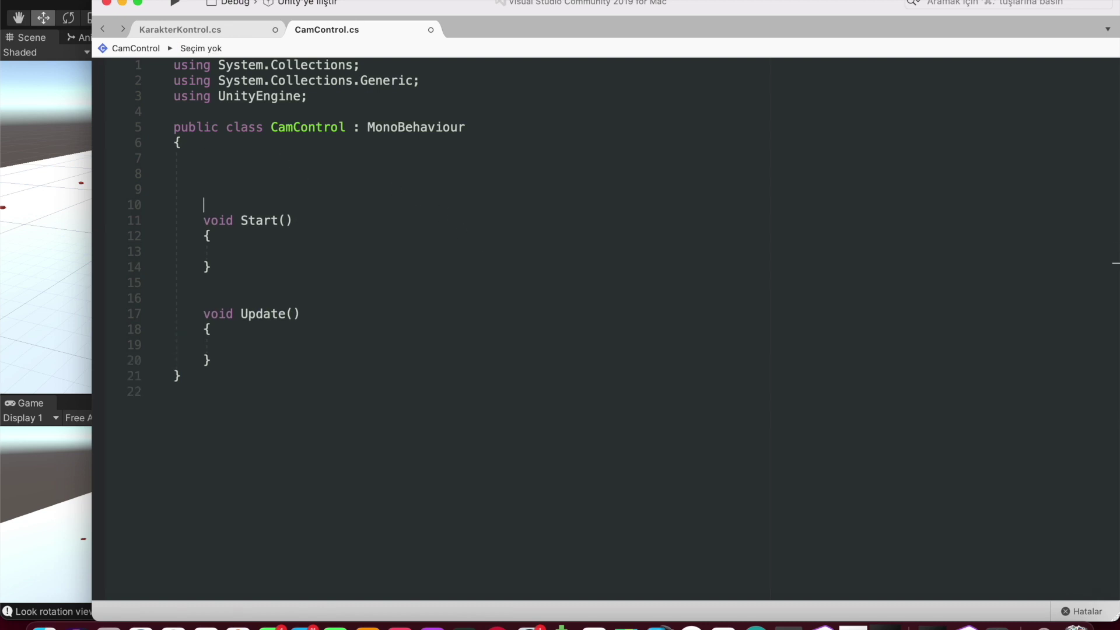
pyautogui.write('public ')
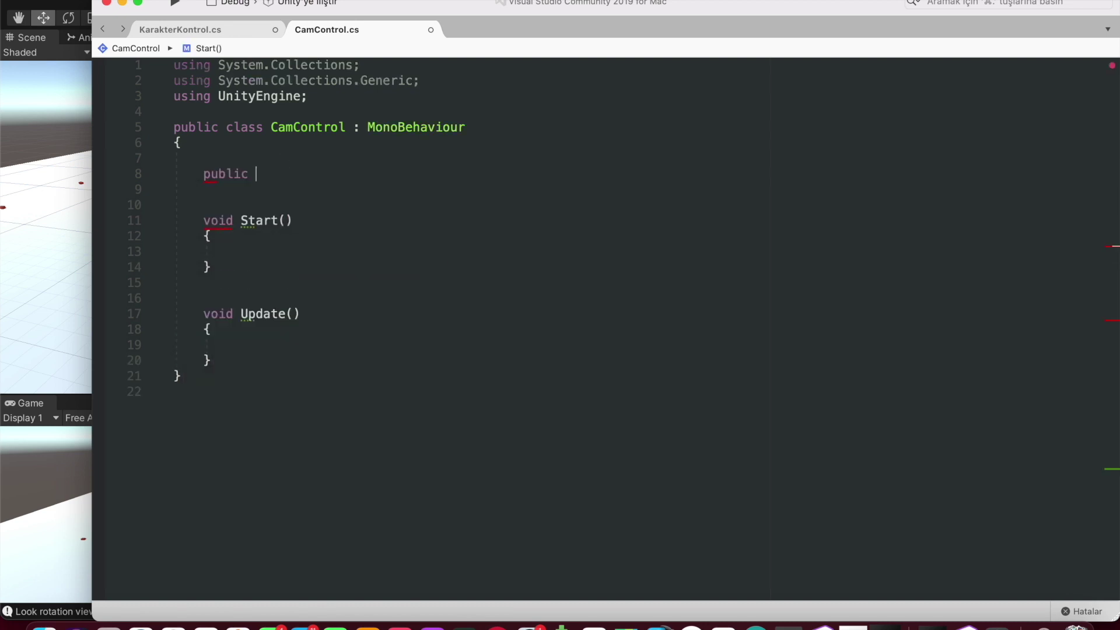
pyautogui.write('Transform target')
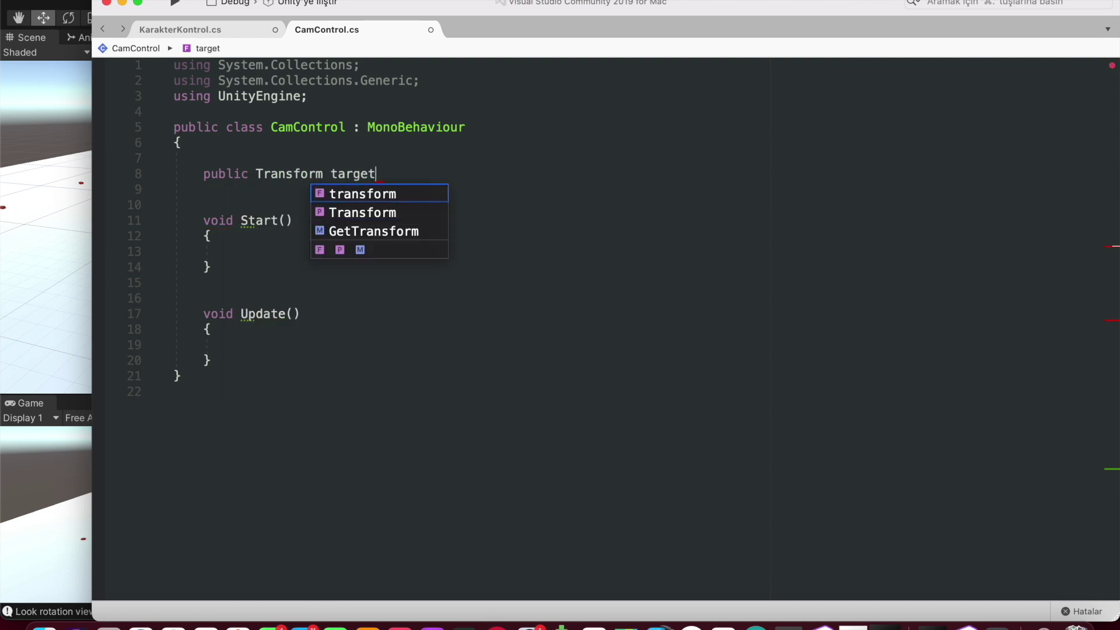
pyautogui.write(';')
pyautogui.press('Return')
pyautogui.write('public Vec')
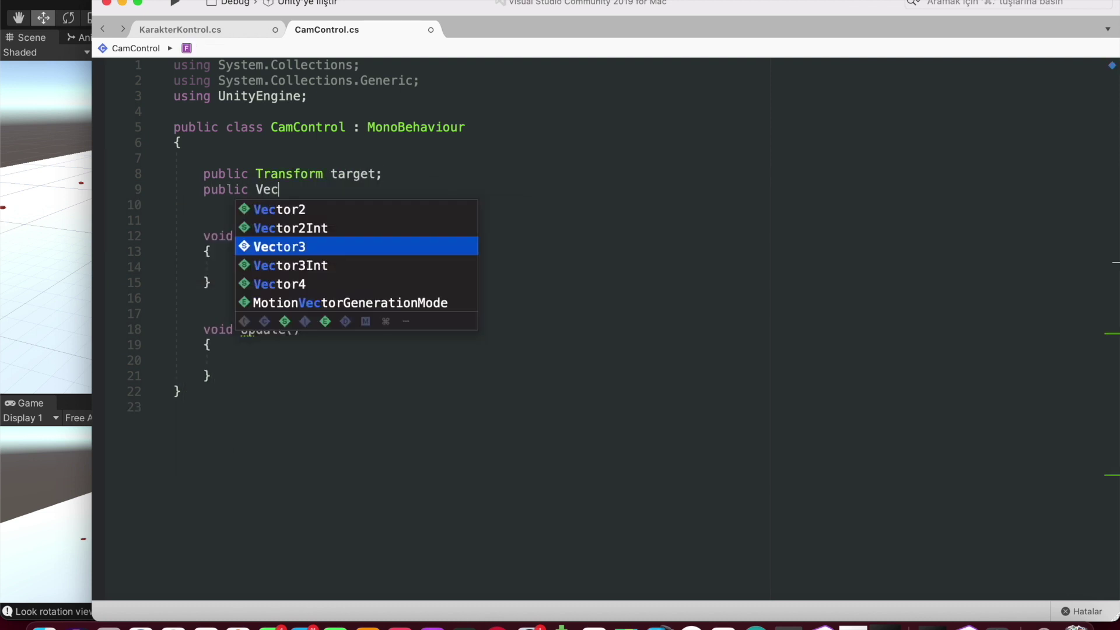
pyautogui.write('tor3 offset;')
pyautogui.press('Return')
pyautogui.write('public float lerpVal')
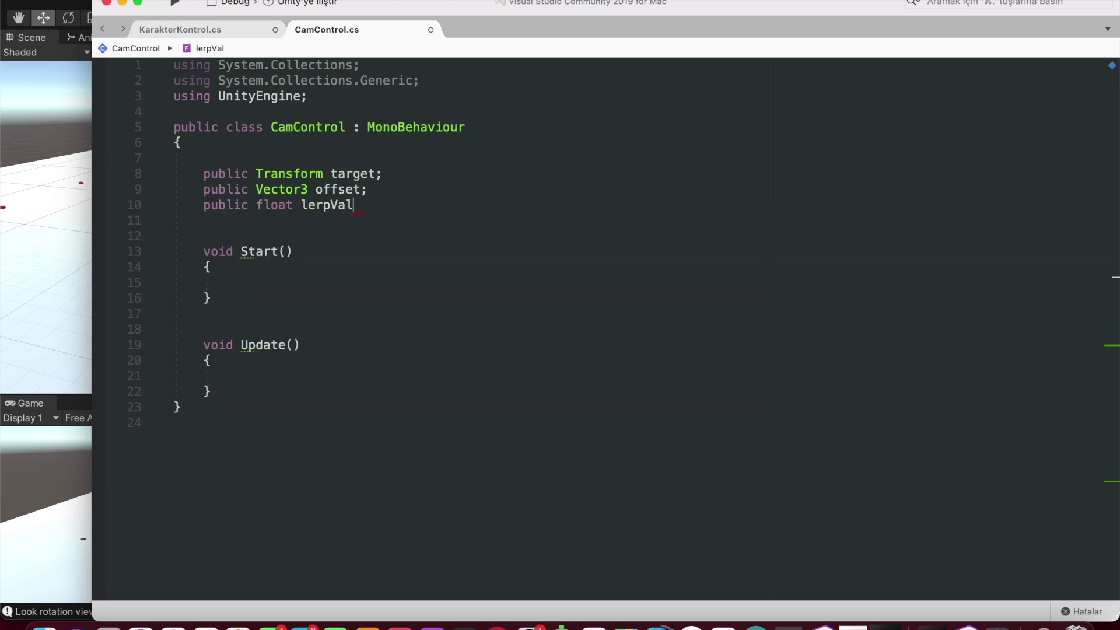
pyautogui.write('ue;')
# Delete the empty Start() method
pyautogui.moveTo(202, 251); pyautogui.dragTo(228, 328)
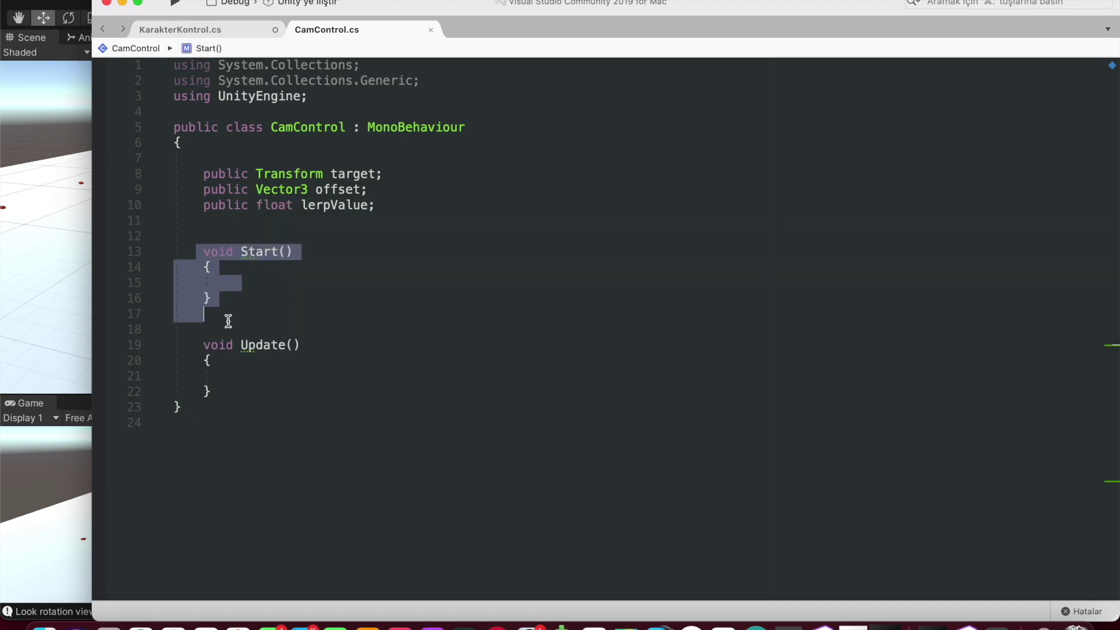
pyautogui.press('BackSpace')
pyautogui.click(240, 276)
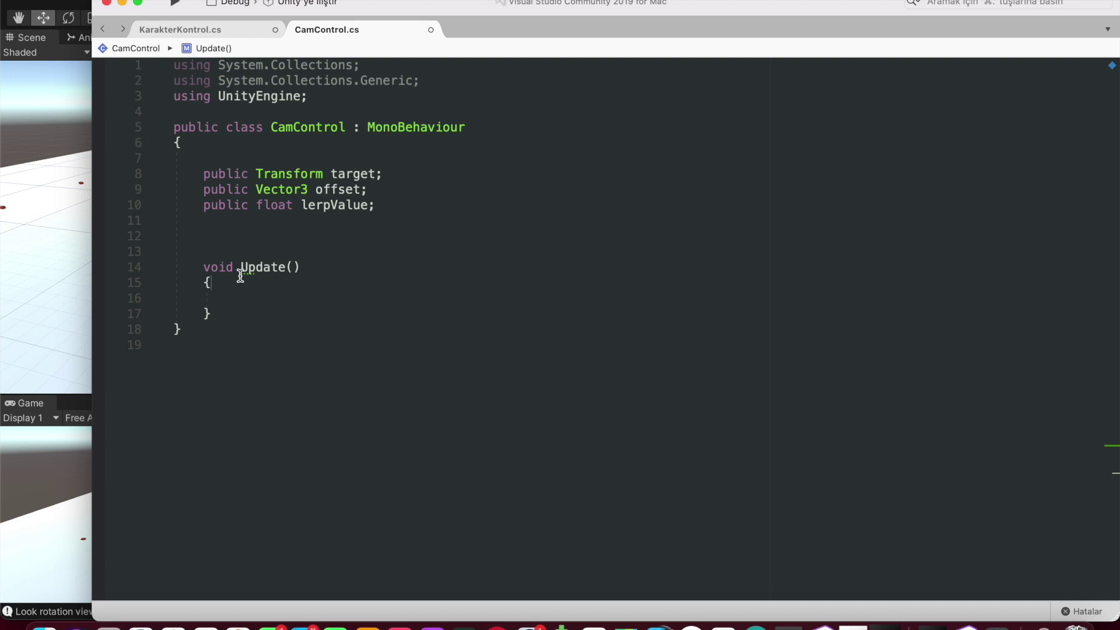
# Rename Update to LateUpdate and declare Vector3 desPos = target.position + offset
pyautogui.write('Late')
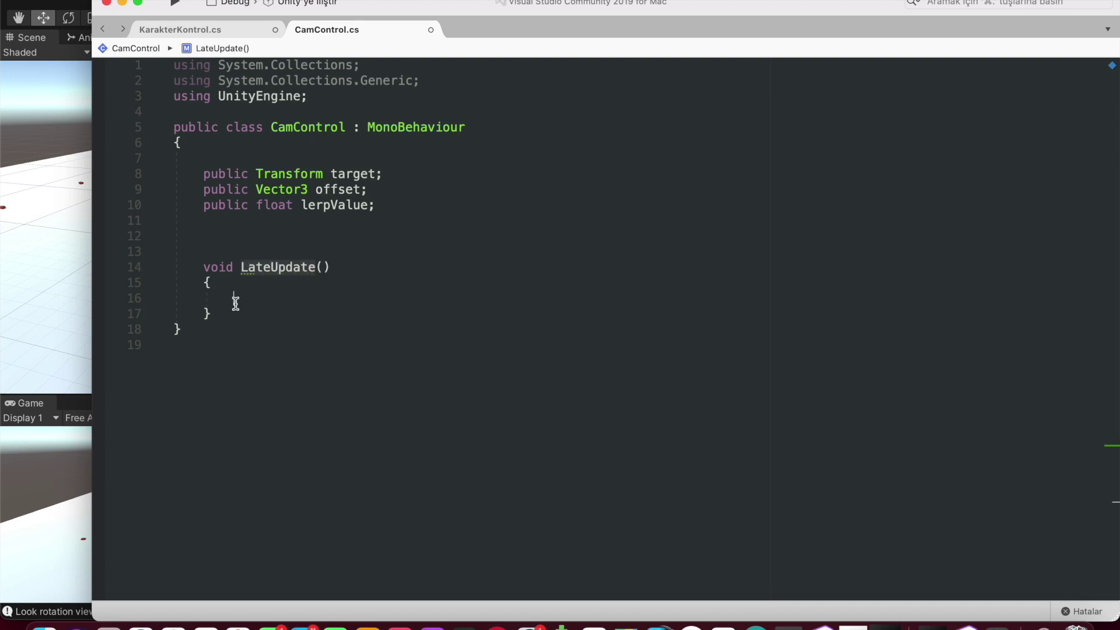
pyautogui.write('vector3 des')
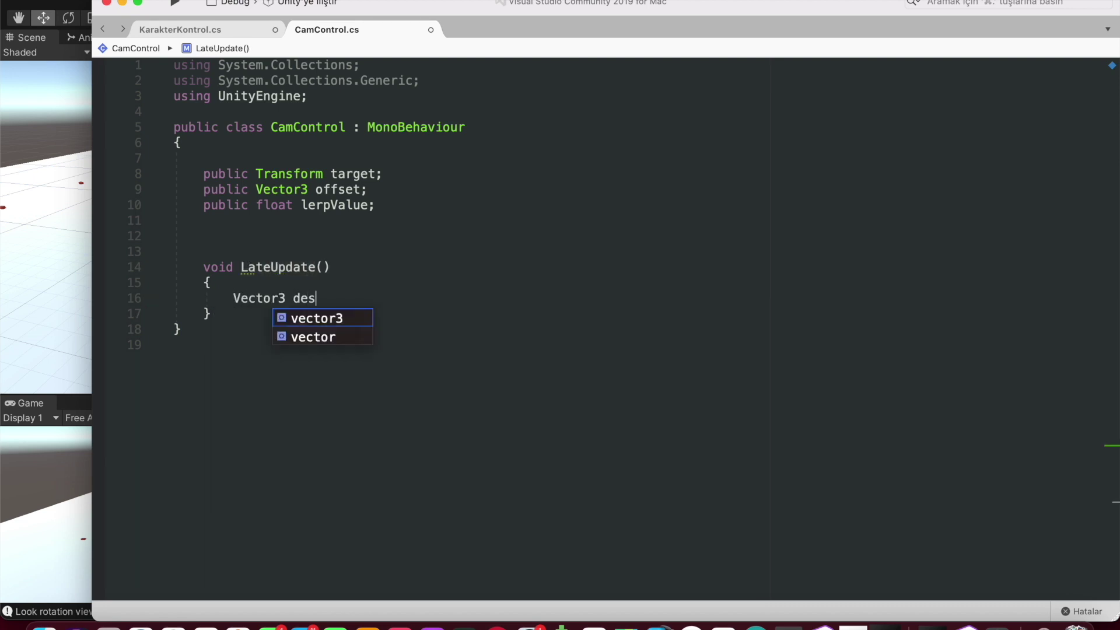
pyautogui.press('BackSpace')
pyautogui.write('= ')
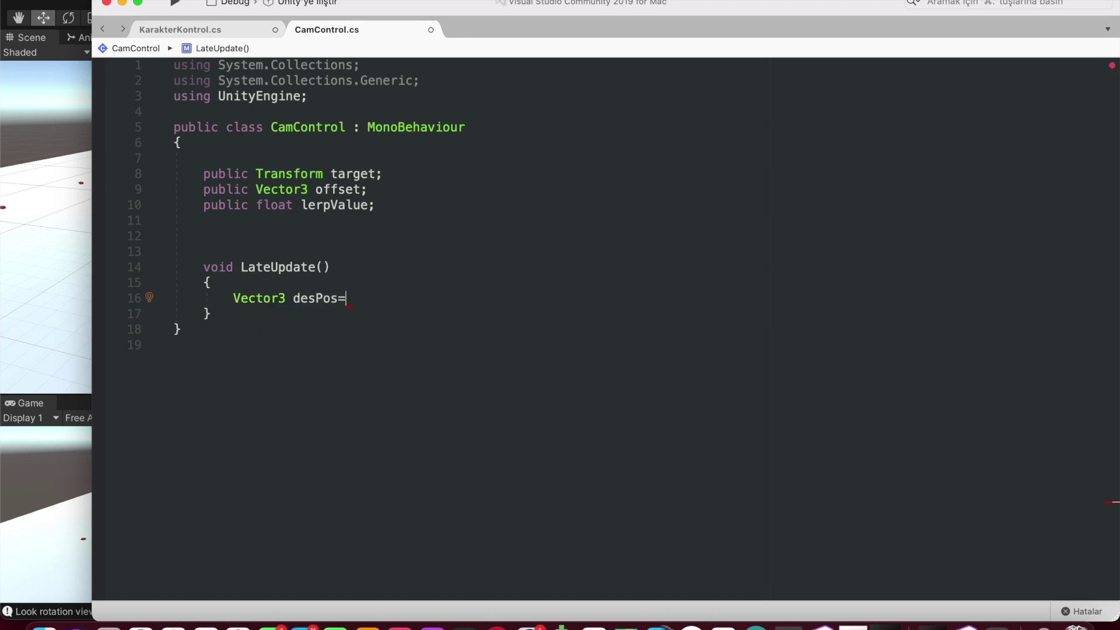
pyautogui.write('target.position + ')
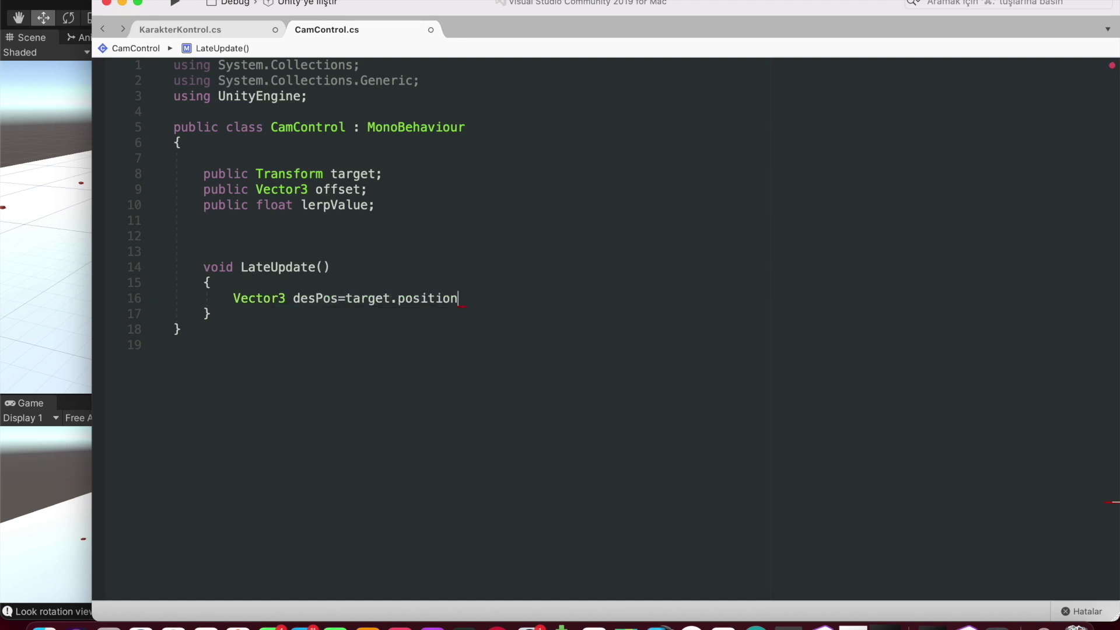
pyautogui.write('offset;')
pyautogui.press('Return')
# Set transform.position = Vector3.Lerp(transform.position, desPos, lerpValue), then return to Unity
pyautogui.press('Return')
pyautogui.press('Return')
pyautogui.press('Up')
pyautogui.press('Up')
pyautogui.write('tr.p')
pyautogui.press('Return')
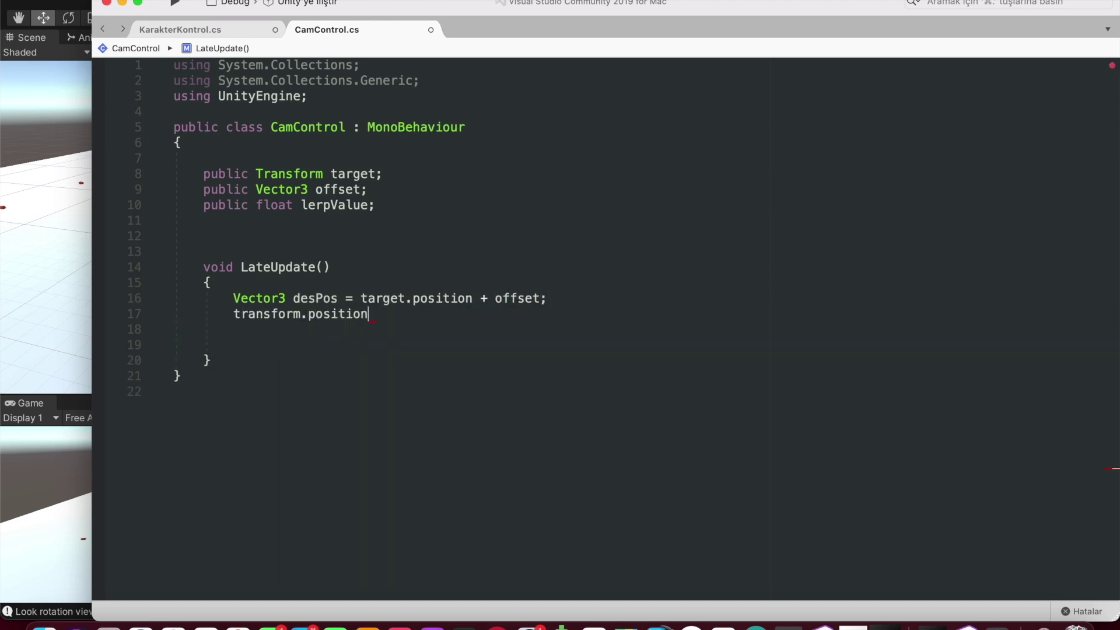
pyautogui.write('Ve.ler(transform.position,des')
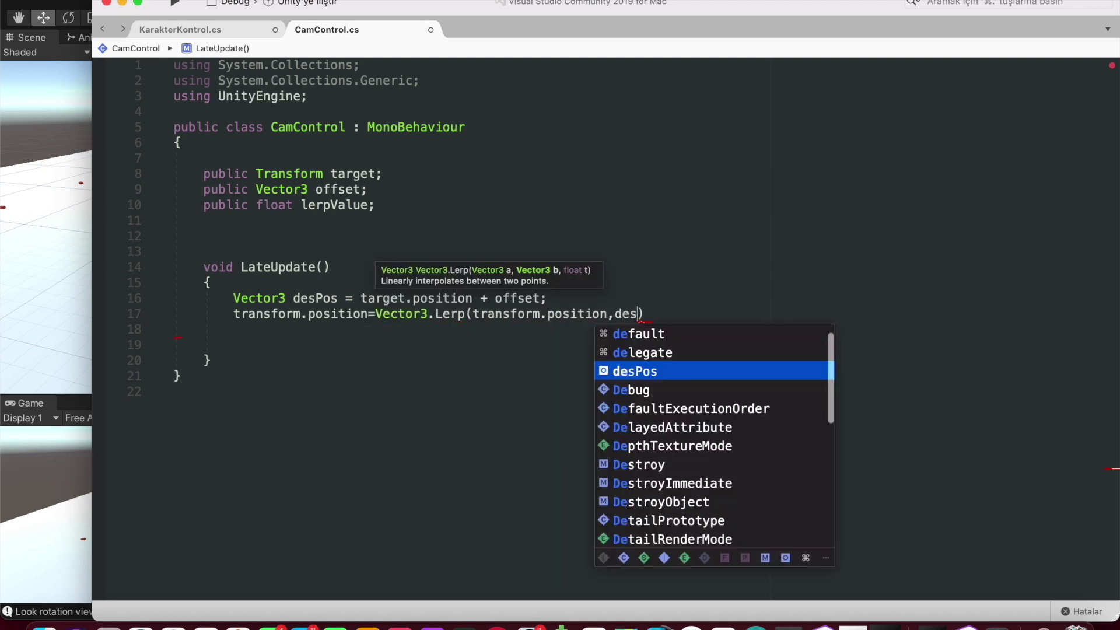
pyautogui.press('Return')
pyautogui.write(',l')
pyautogui.press('Return')
pyautogui.write(';')
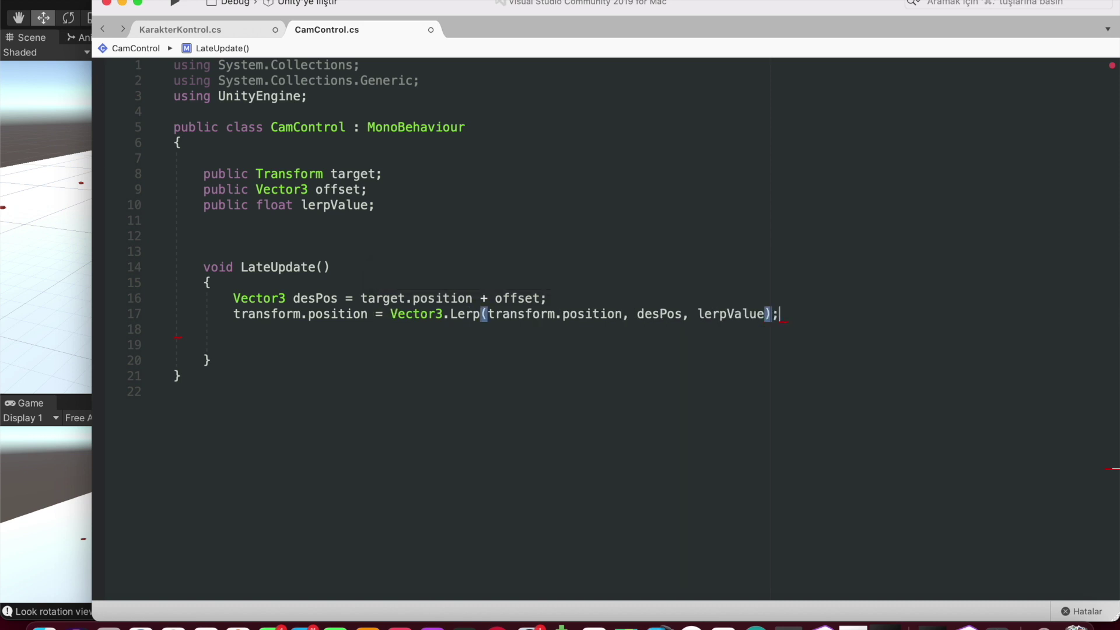
pyautogui.click(3, 482)
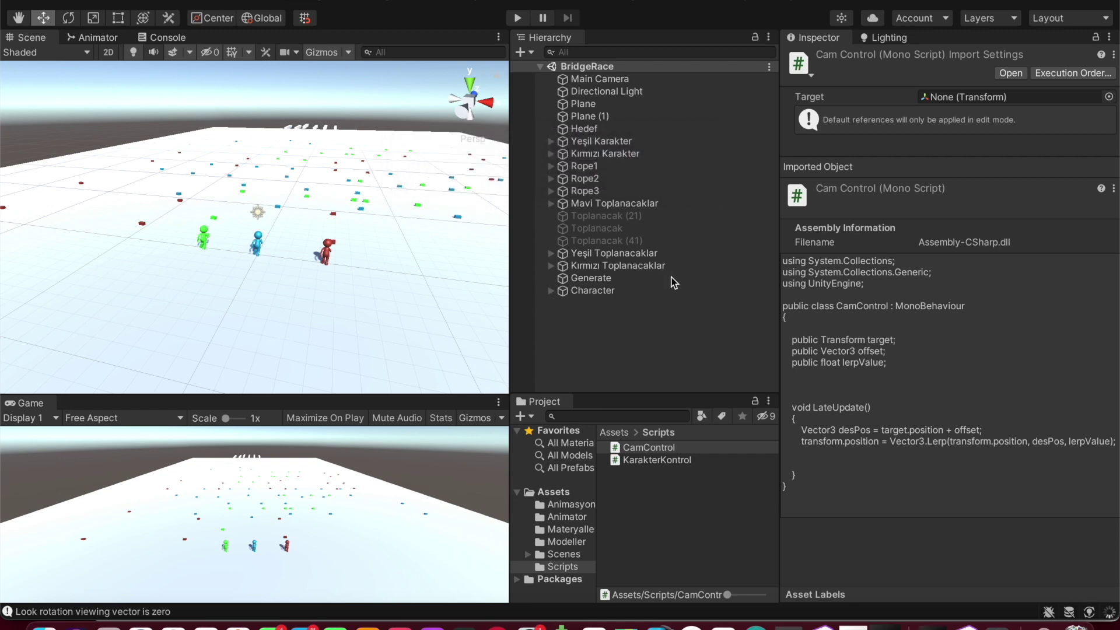
# Attach CamControl to Main Camera and set Character as its Target
pyautogui.click(605, 78)
pyautogui.scroll(-2, 972, 443)
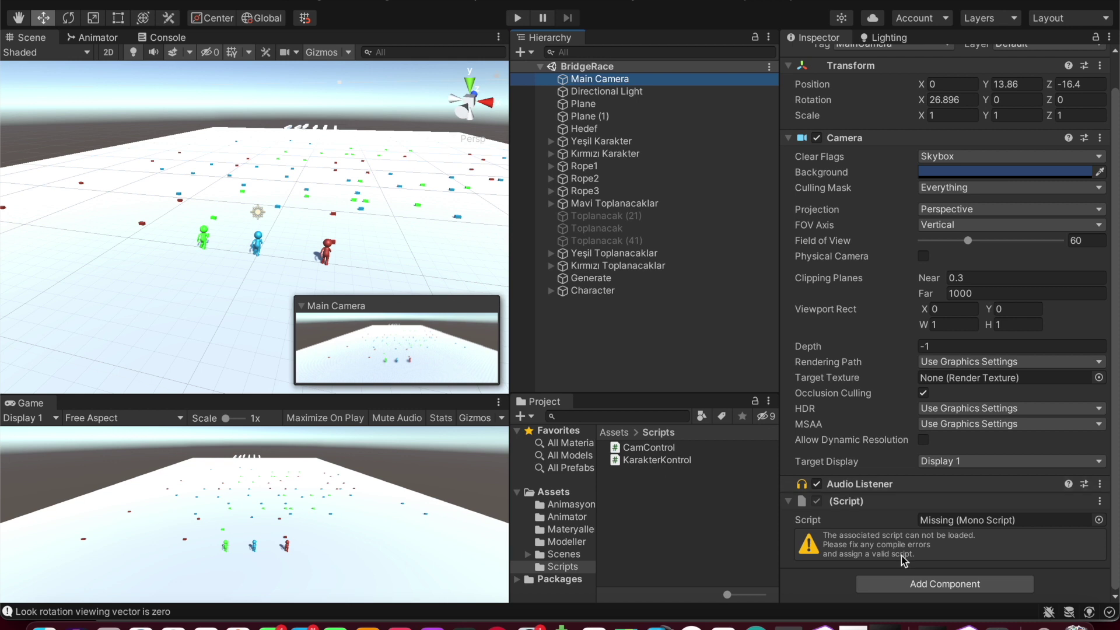
pyautogui.moveTo(647, 448); pyautogui.dragTo(936, 518)
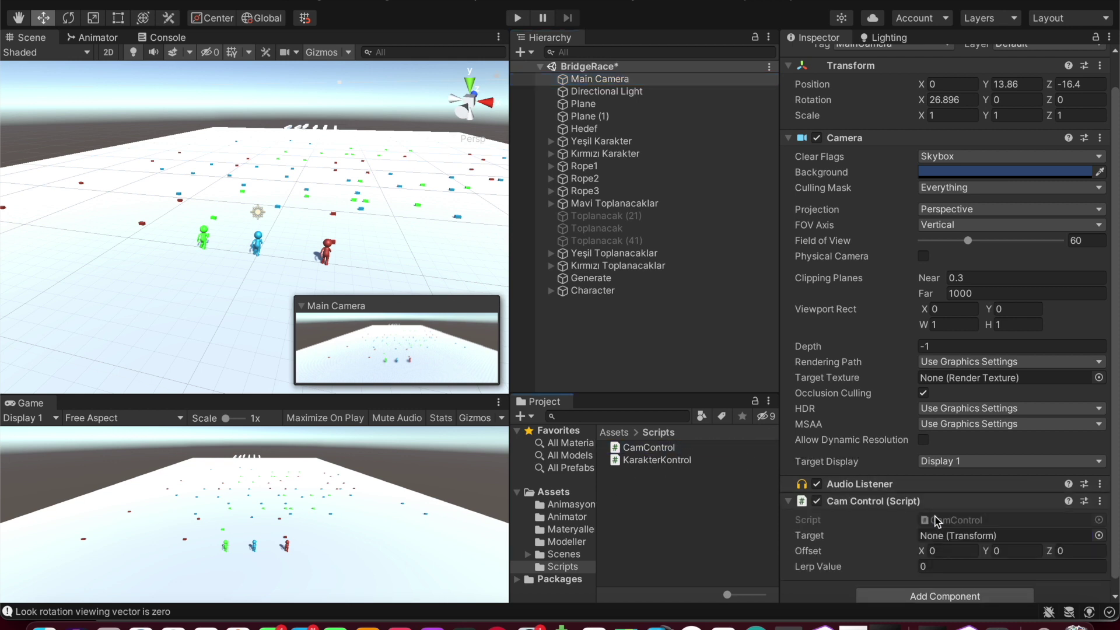
pyautogui.moveTo(593, 291)
pyautogui.mouseDown()
pyautogui.moveTo(946, 514)
pyautogui.moveTo(935, 536)
pyautogui.mouseUp()
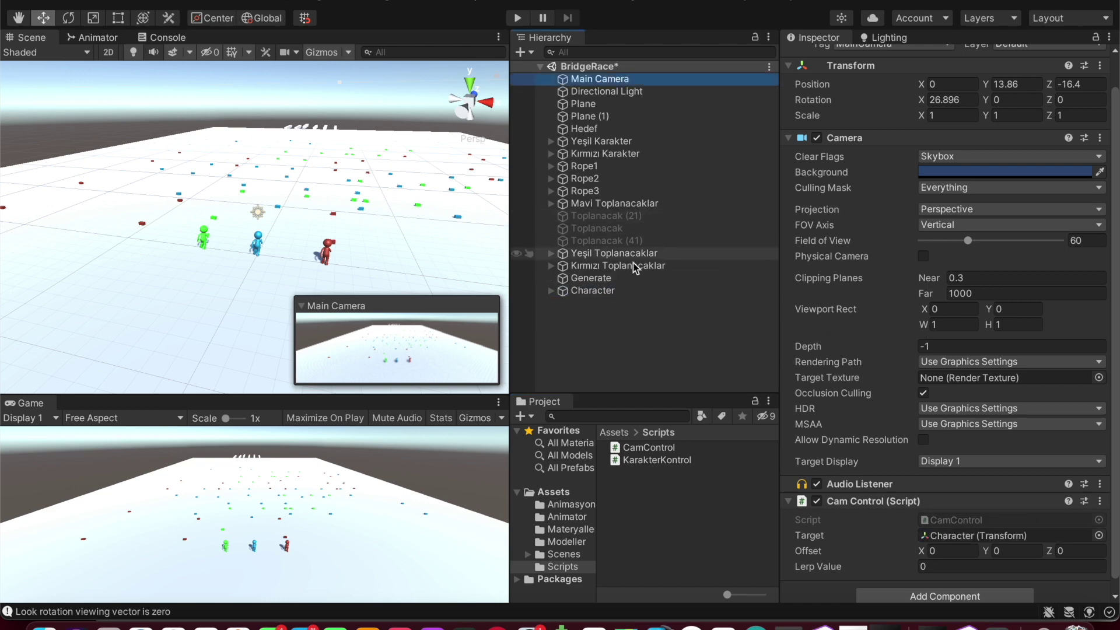
pyautogui.click(616, 290)
pyautogui.scroll(1, 941, 166)
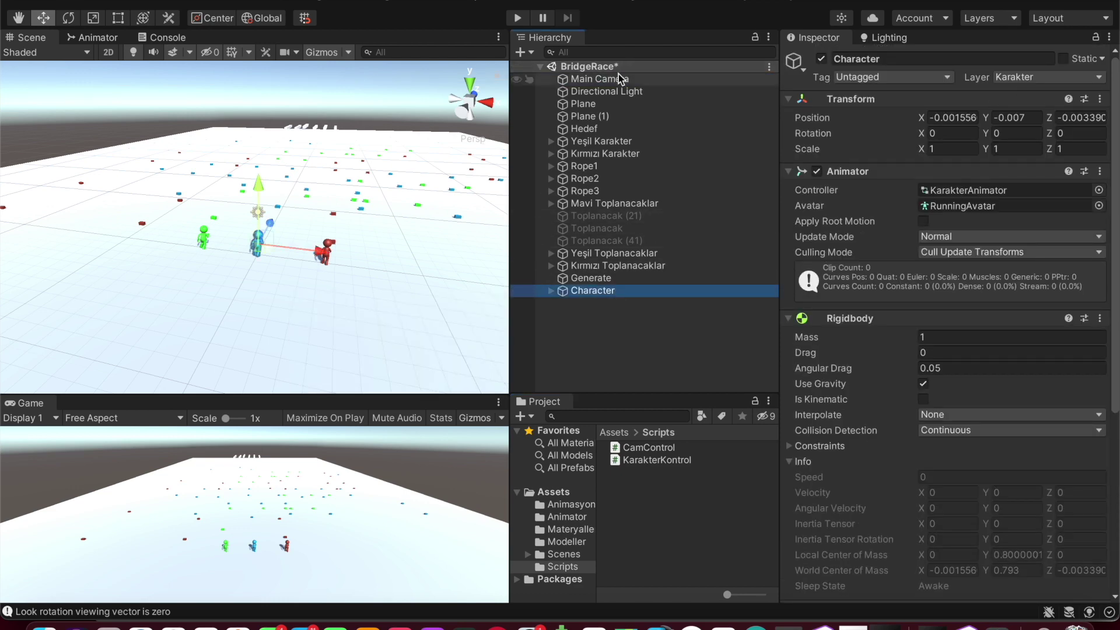
pyautogui.click(618, 78)
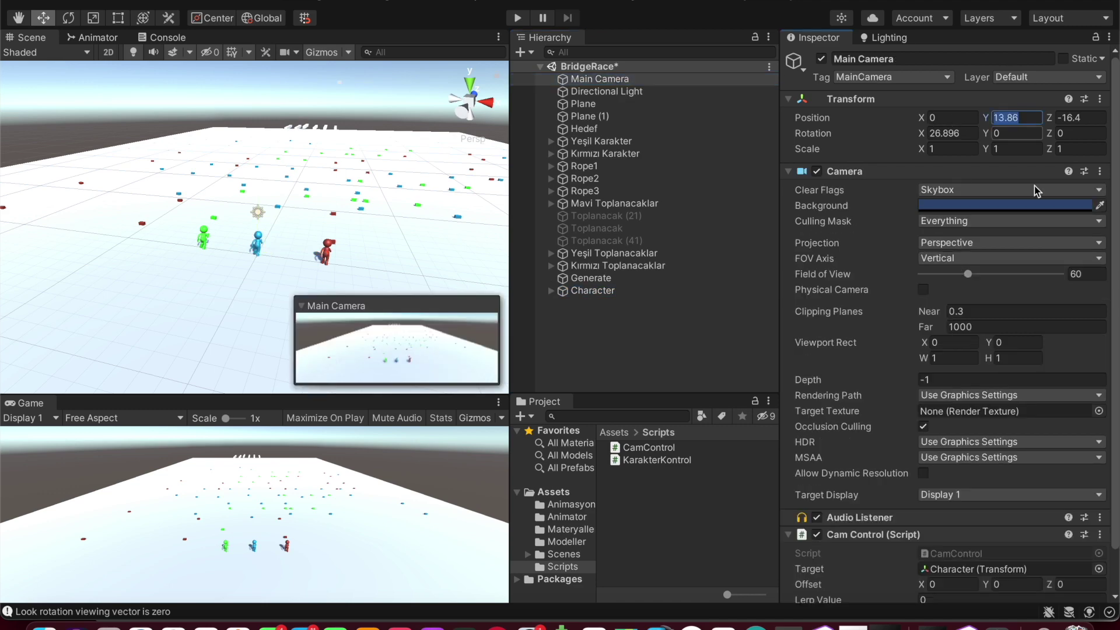
pyautogui.scroll(-2, 1027, 350)
# Copy the camera's position into Offset: Y 13.86 and Z -16.4
pyautogui.click(1015, 538)
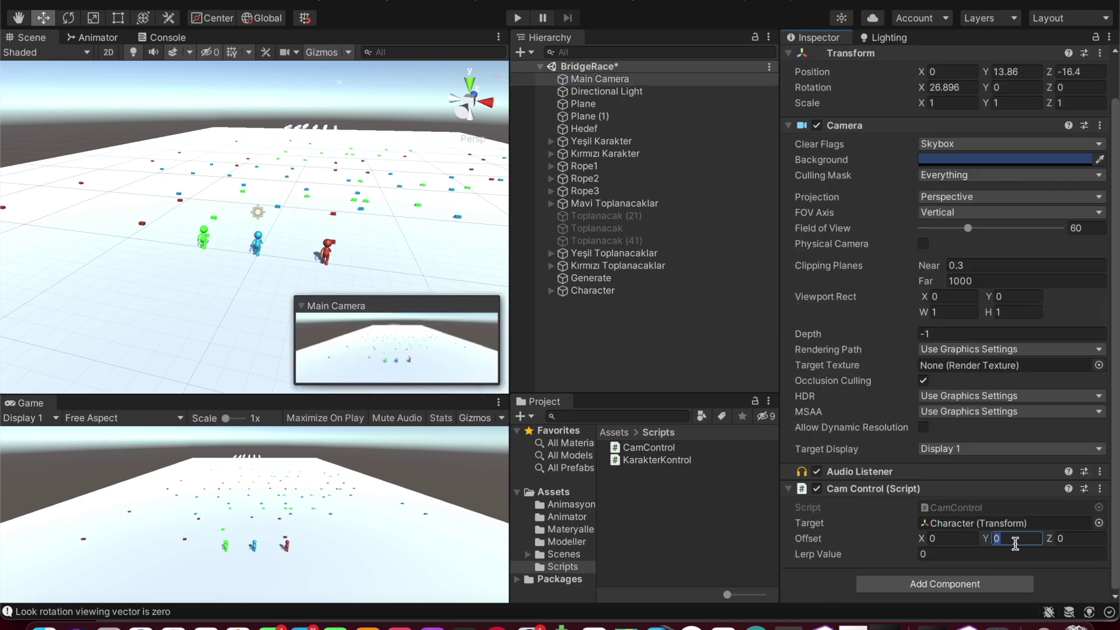
pyautogui.hotkey('ctrl', 'p')
pyautogui.hotkey('ctrl', 'p')
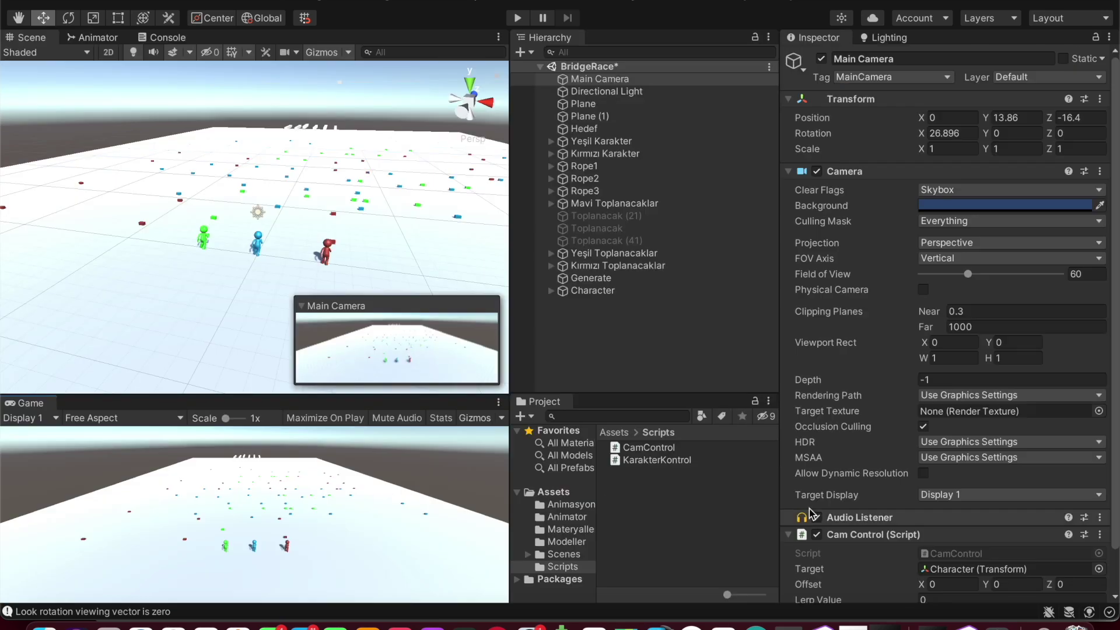
pyautogui.scroll(-2, 1035, 277)
pyautogui.click(1012, 539)
pyautogui.write('13.86')
pyautogui.scroll(2, 991, 525)
pyautogui.click(1080, 117)
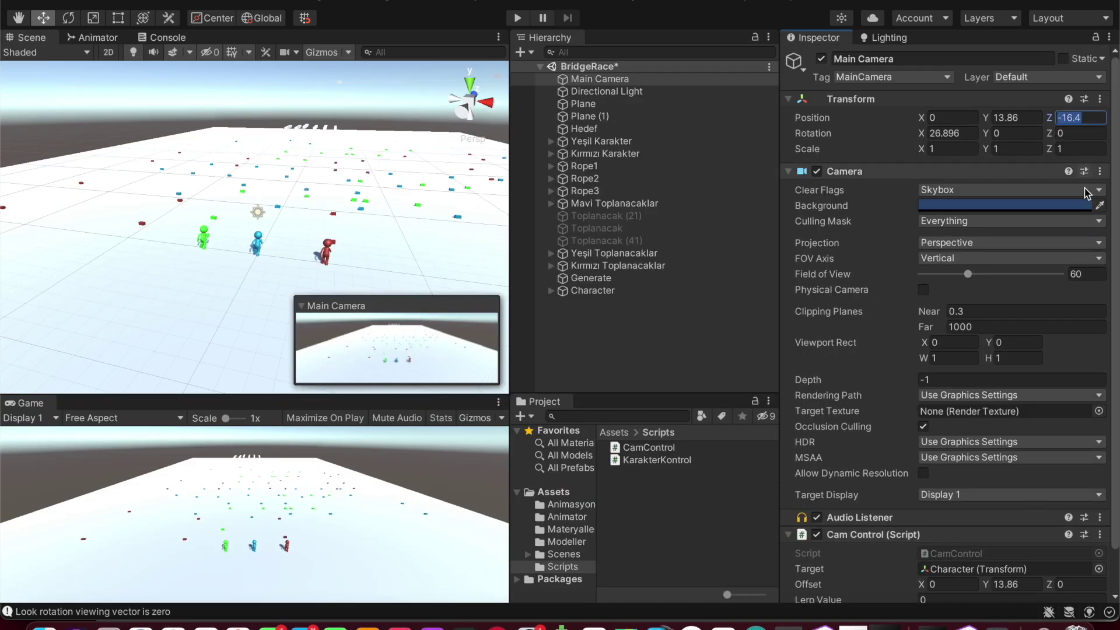
pyautogui.hotkey('ctrl', 'c')
pyautogui.scroll(-2, 1085, 193)
pyautogui.click(1079, 539)
pyautogui.hotkey('ctrl', 'v')
# Set the Lerp Value and play the game in a maximized Game view
pyautogui.click(987, 554)
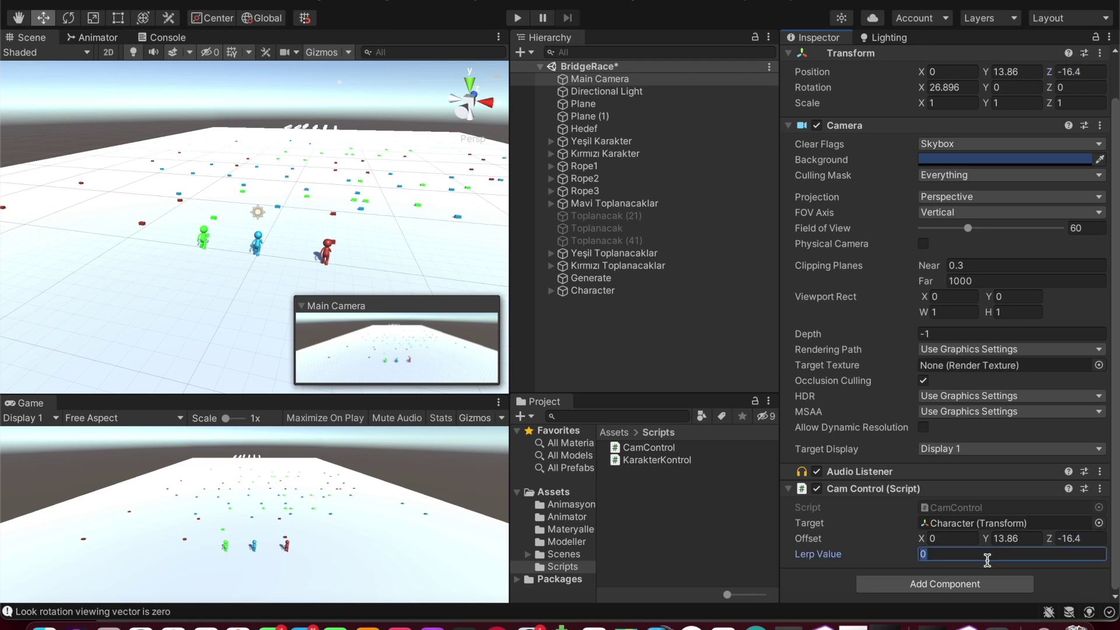
pyautogui.hotkey('shift', 'space')
pyautogui.click(517, 17)
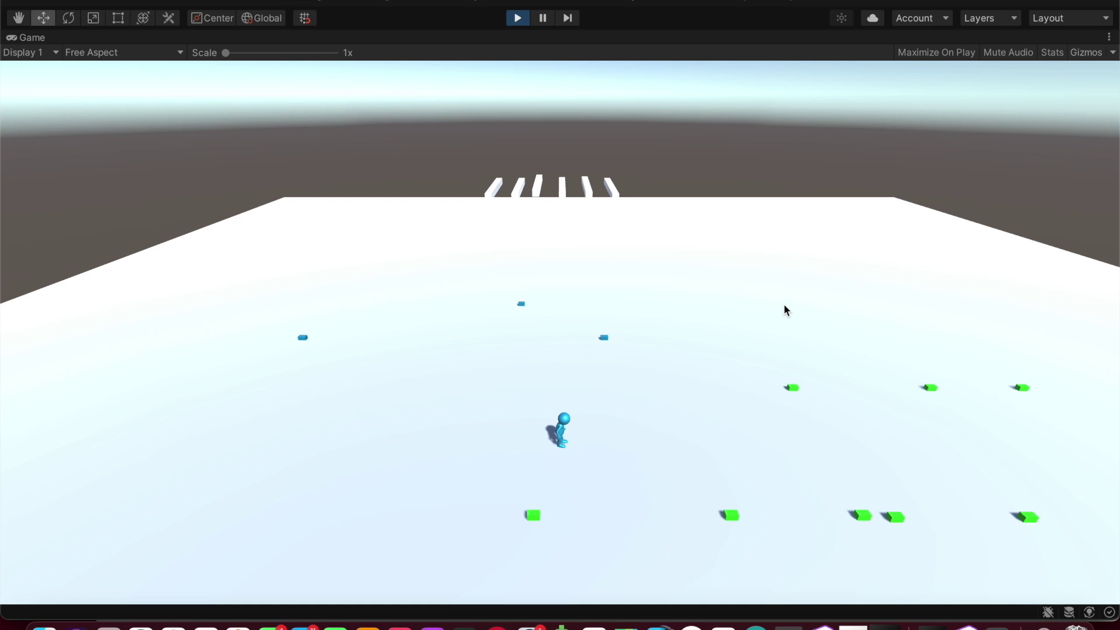
# End the play test once the camera has followed the blue character up the field
pyautogui.hotkey('ctrl', 'p')
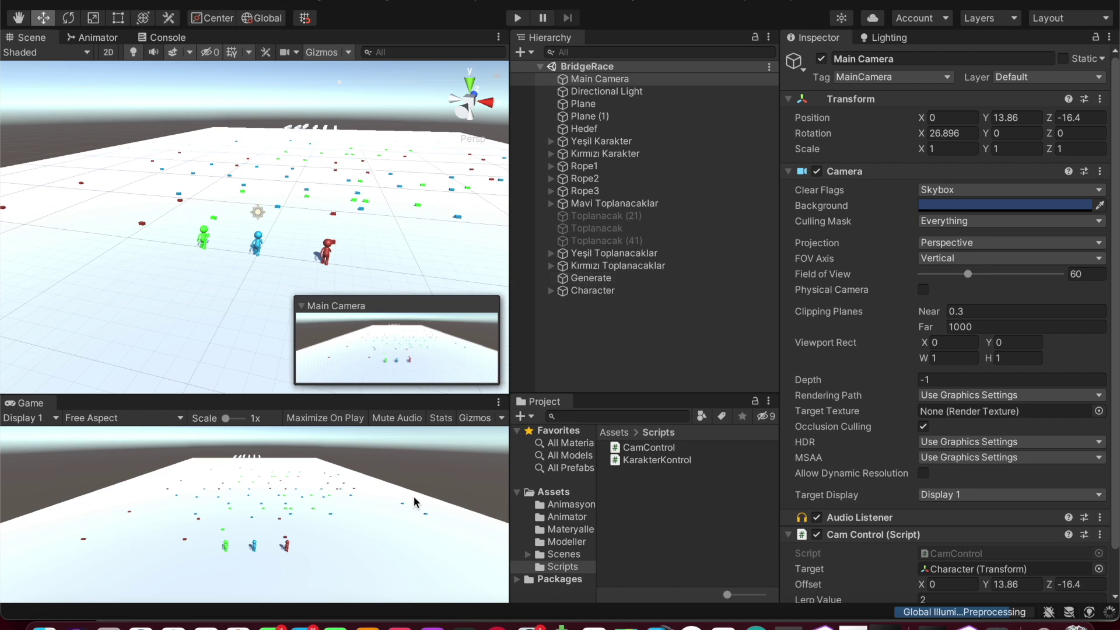
pyautogui.hotkey('shift', 'space')
pyautogui.hotkey('shift', 'space')
pyautogui.hotkey('shift', 'space')
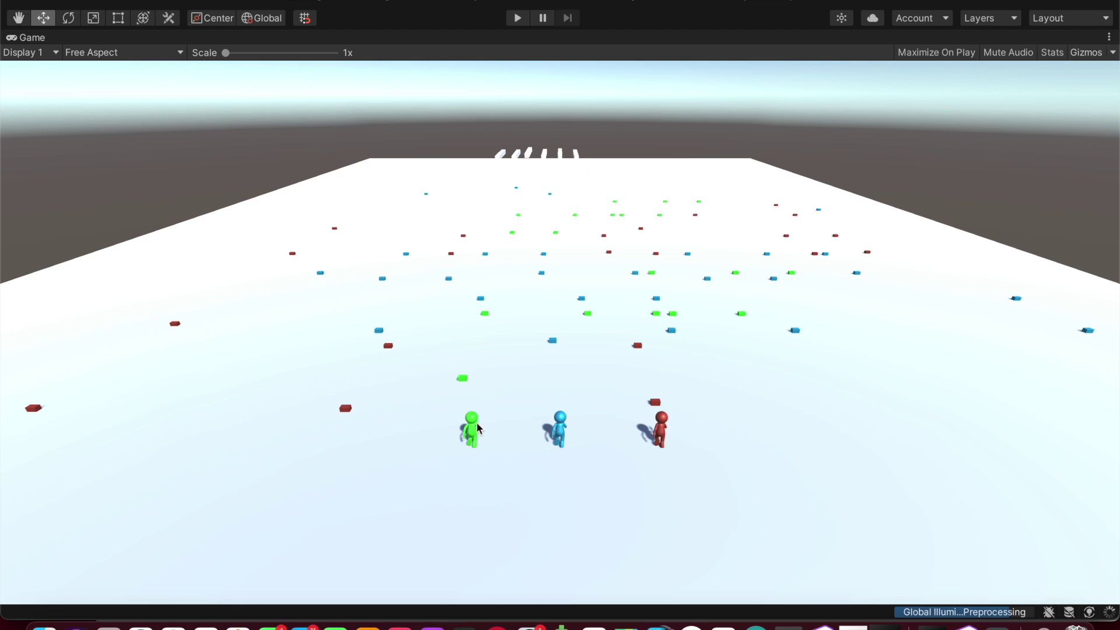
pyautogui.hotkey('shift', 'space')
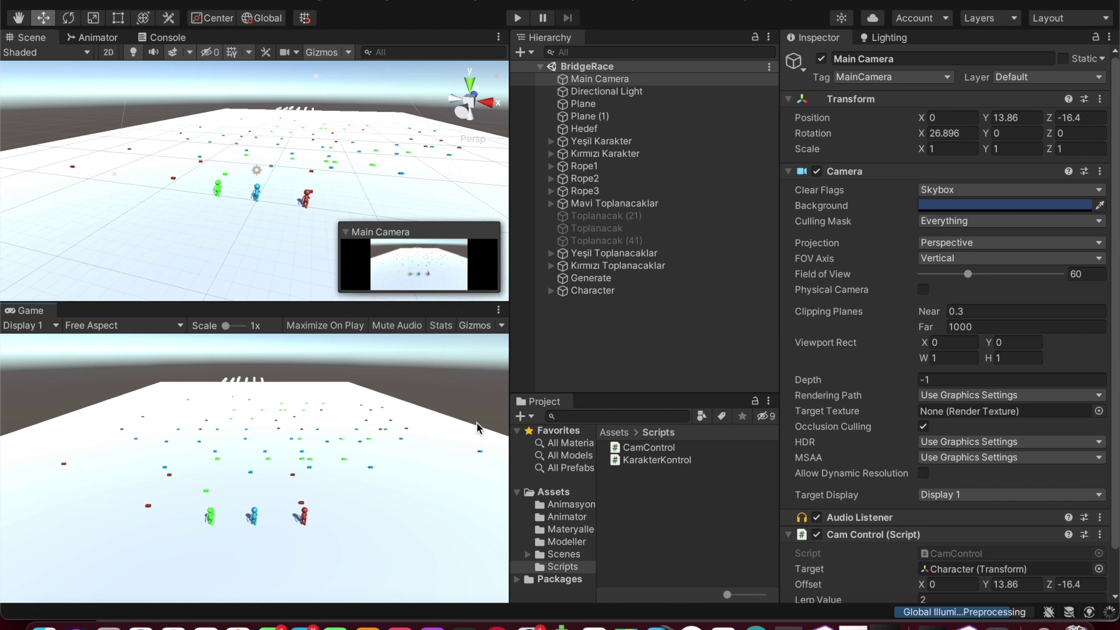
pyautogui.hotkey('shift', 'space')
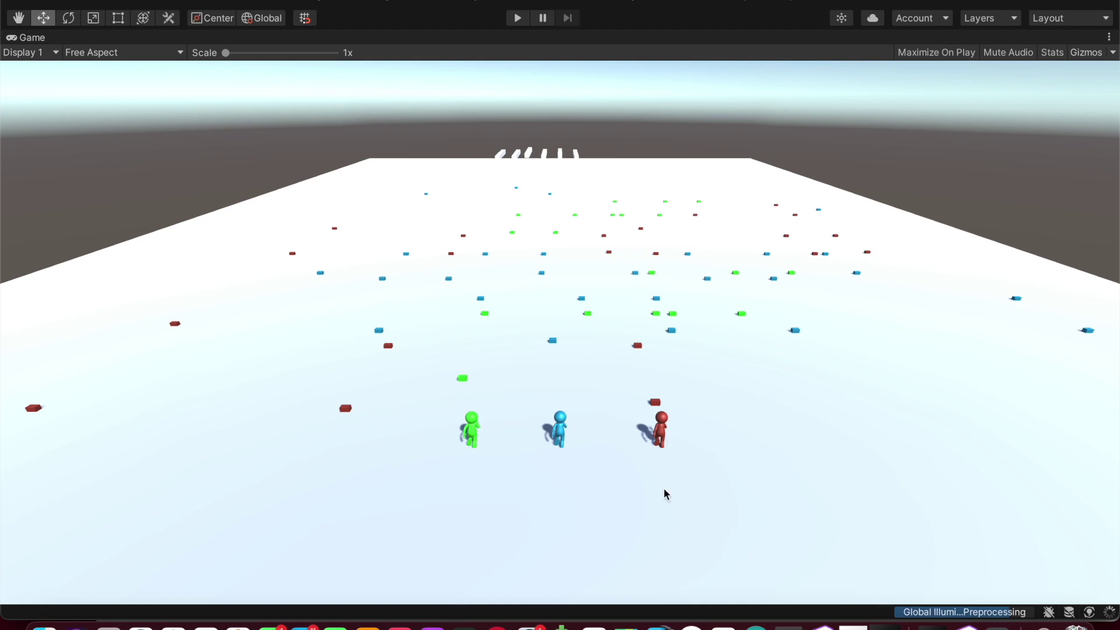
pyautogui.hotkey('shift', 'space')
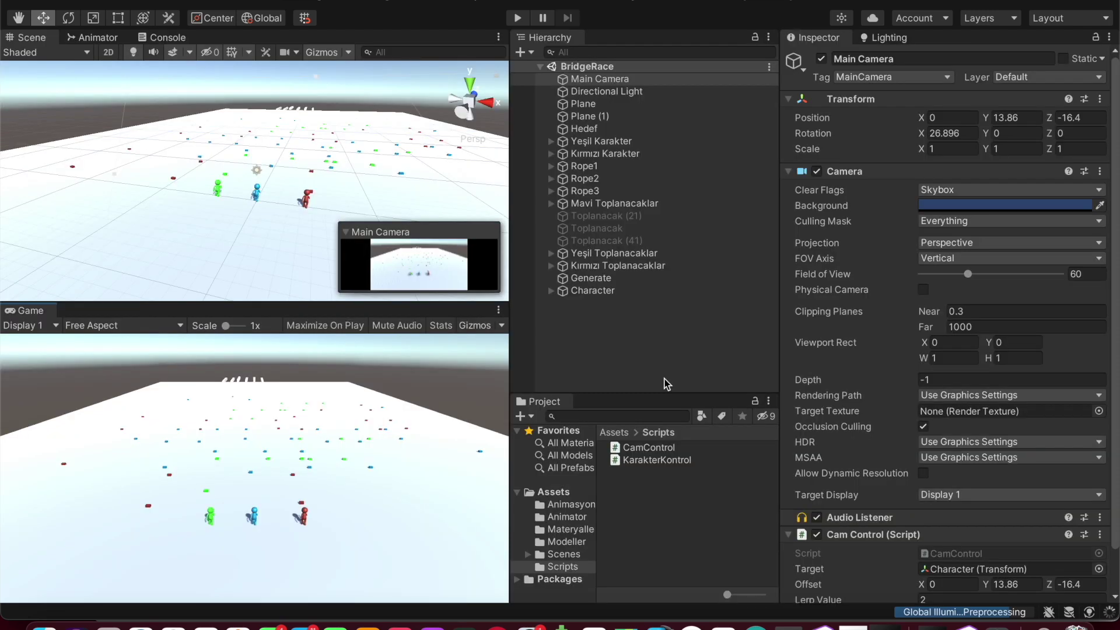